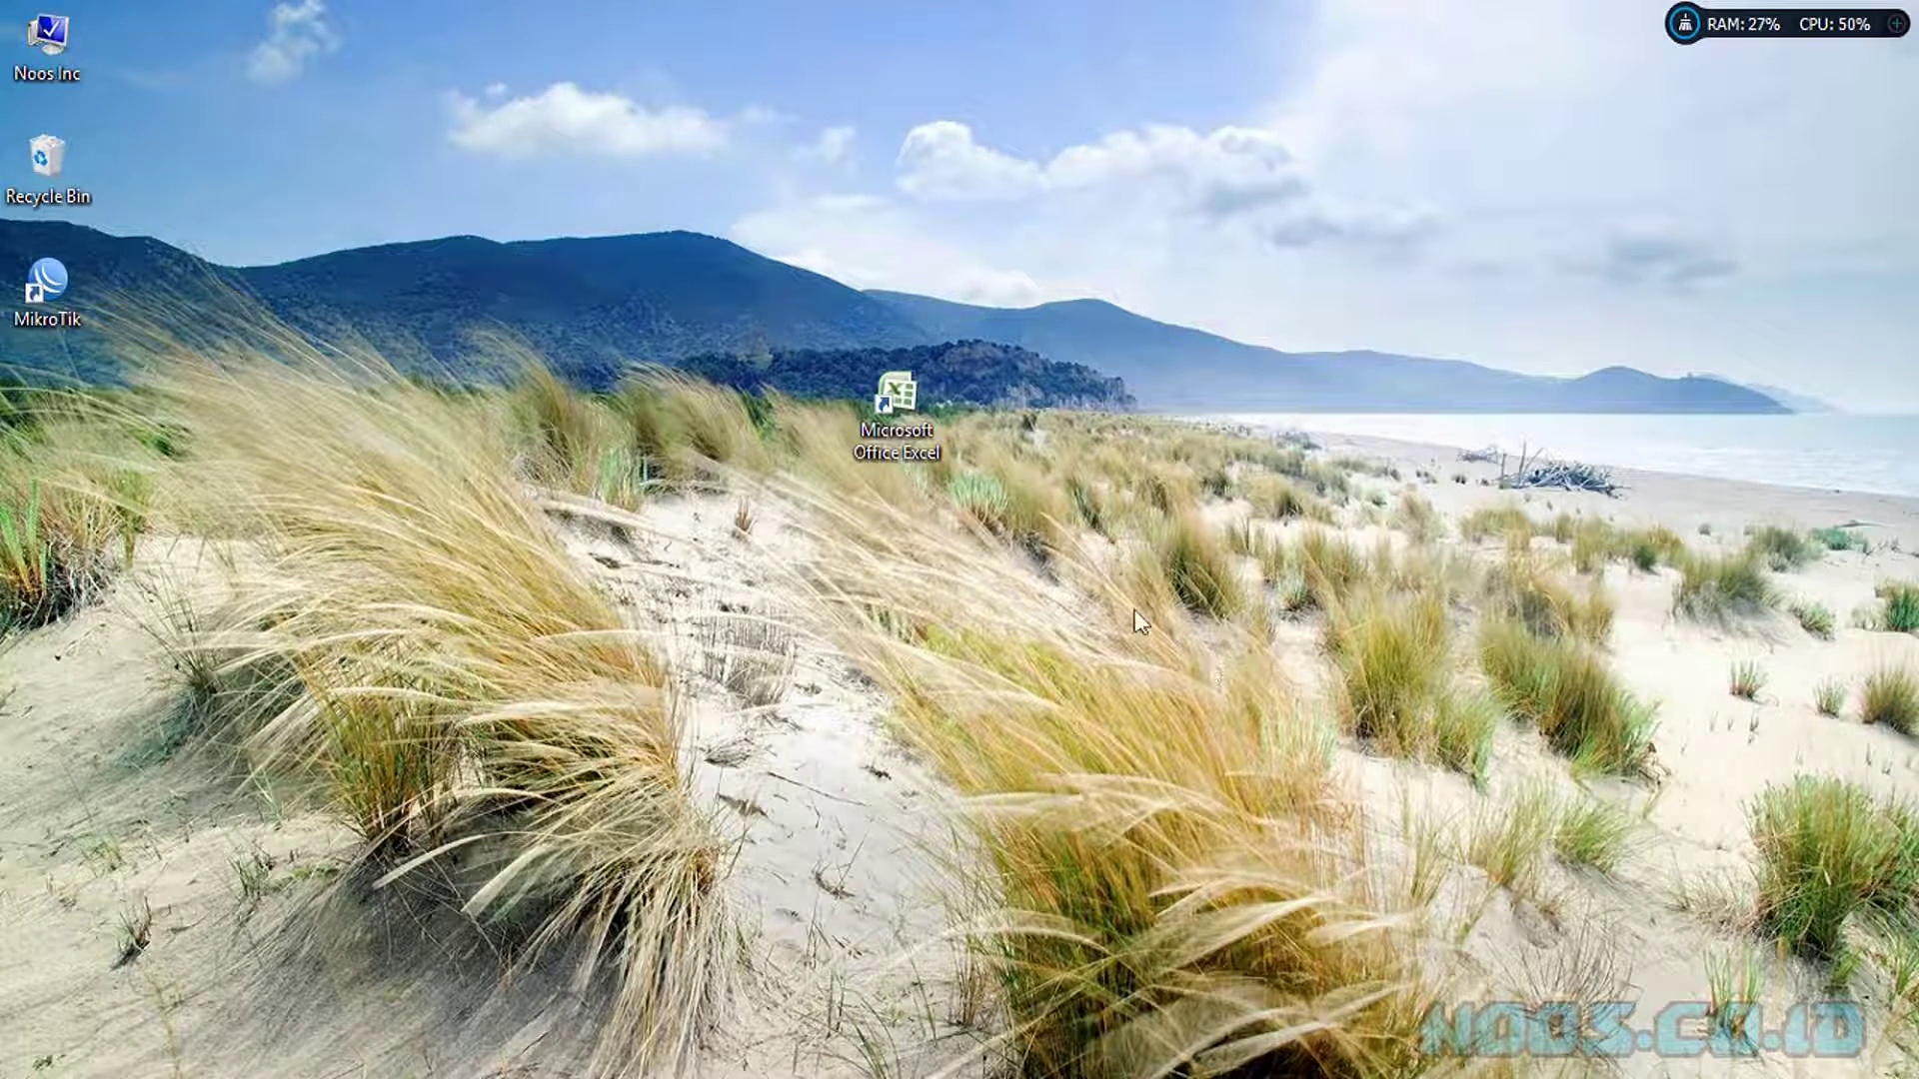
# - Launch Excel from the desktop shortcut to get the blank Book1 workbook
pyautogui.doubleClick(919, 433)
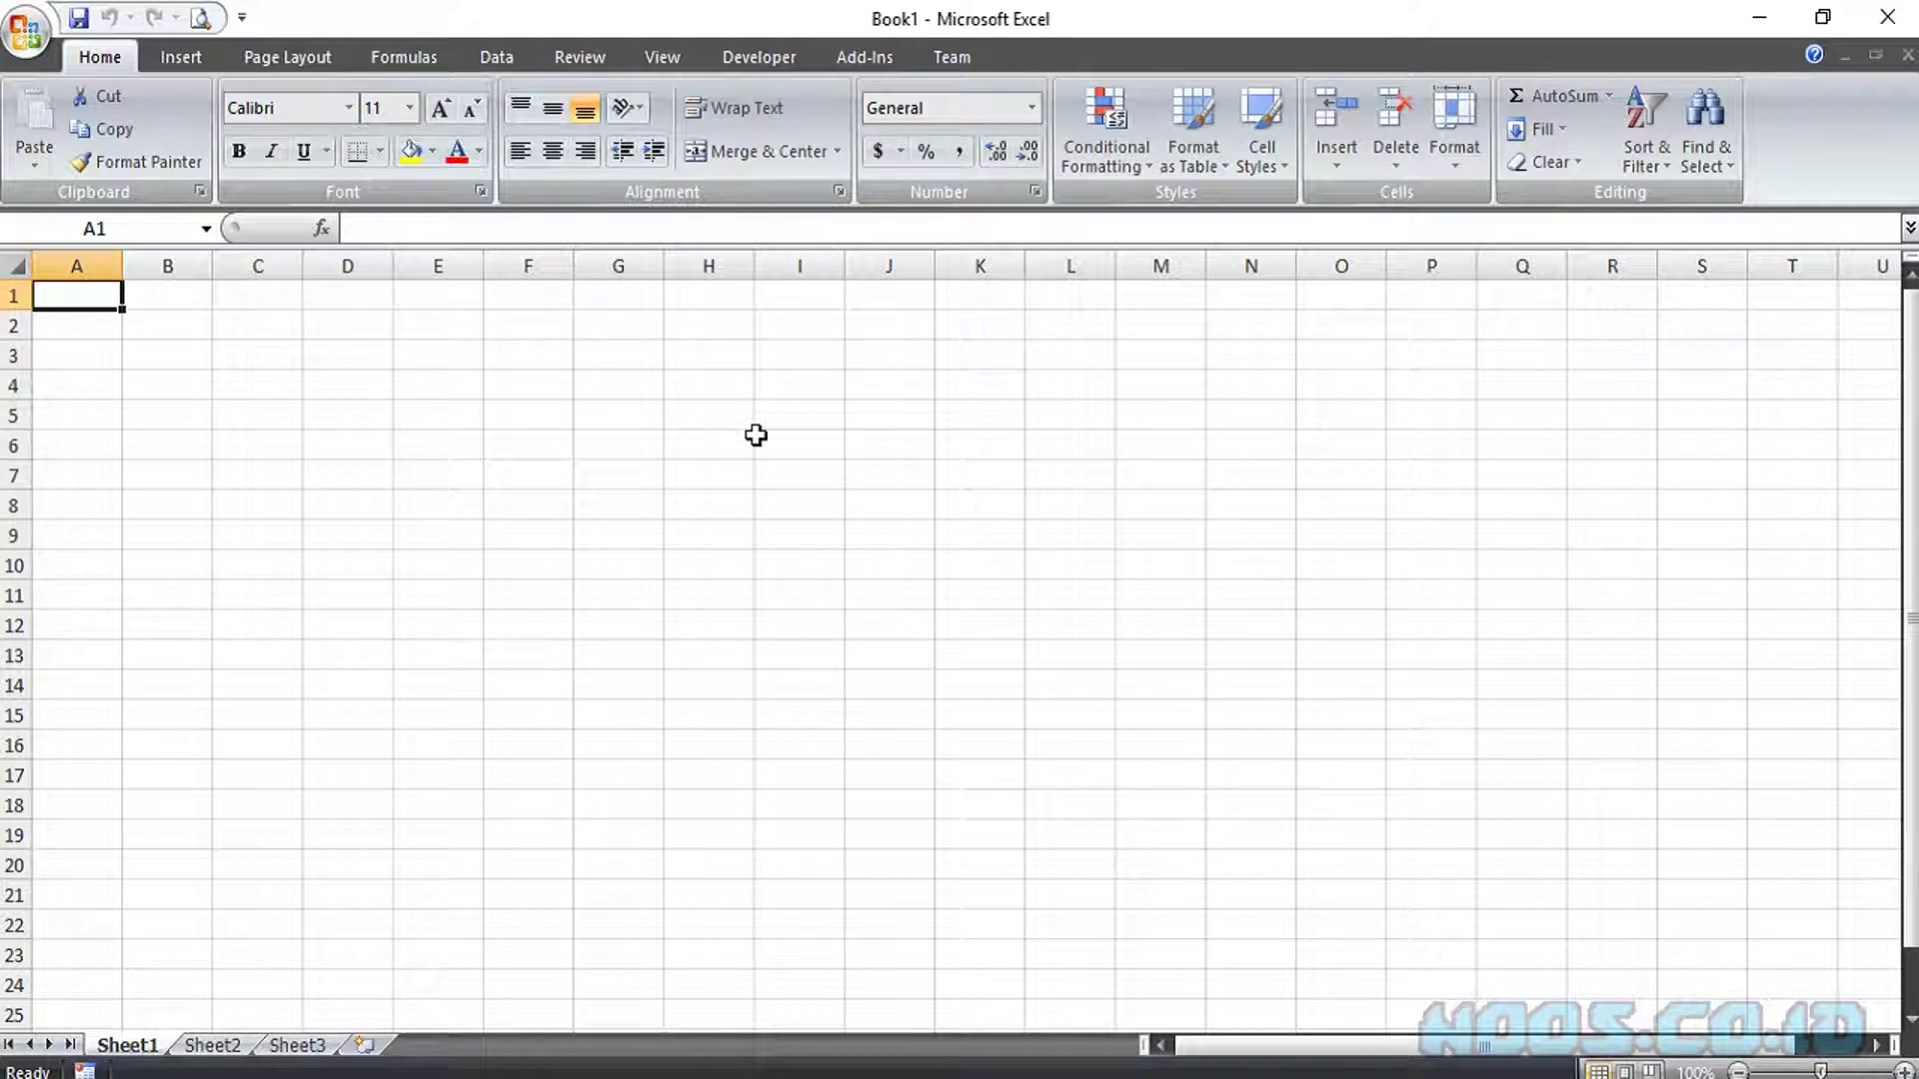
# - Enter the note 'Limit character between 1-3 character.' into cell H5, fixing typos
pyautogui.click(740, 420)
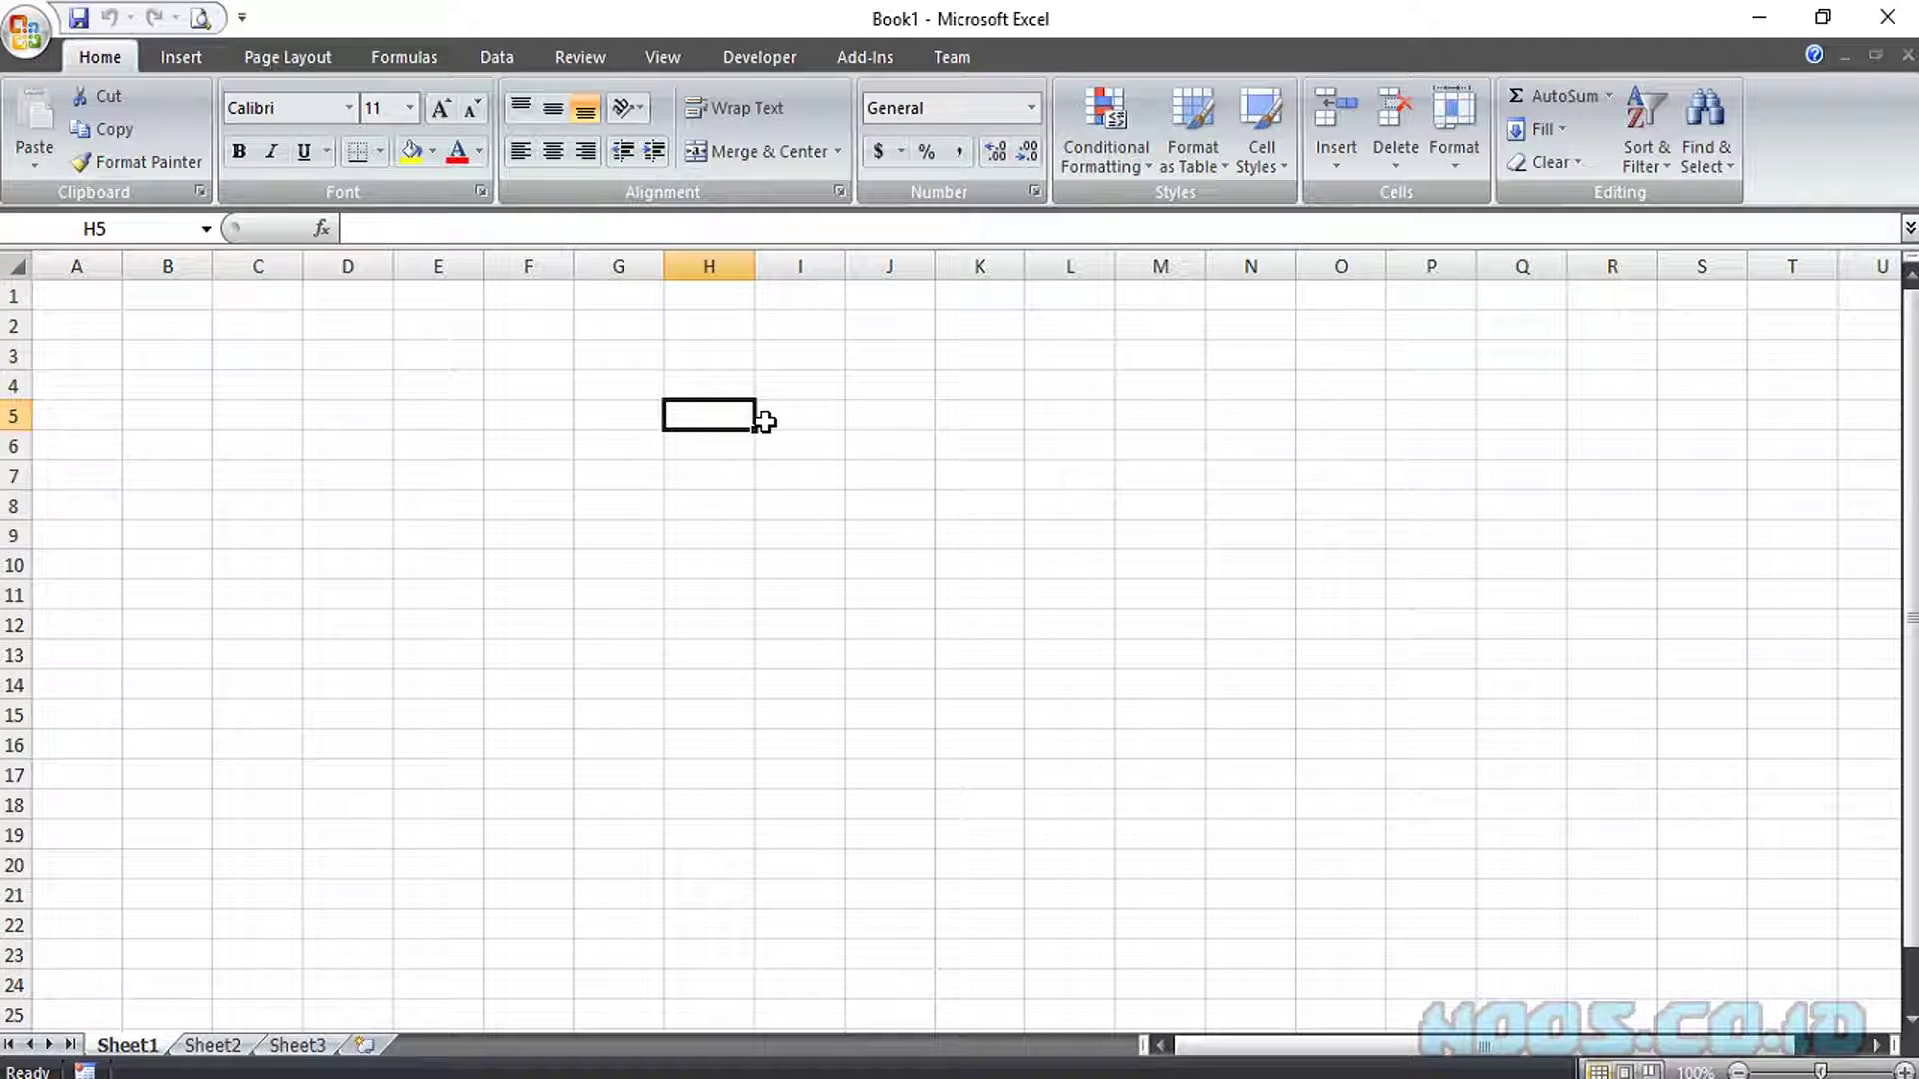
pyautogui.write('Limit chea')
pyautogui.press('BackSpace')
pyautogui.press('BackSpace')
pyautogui.write('aracter between ')
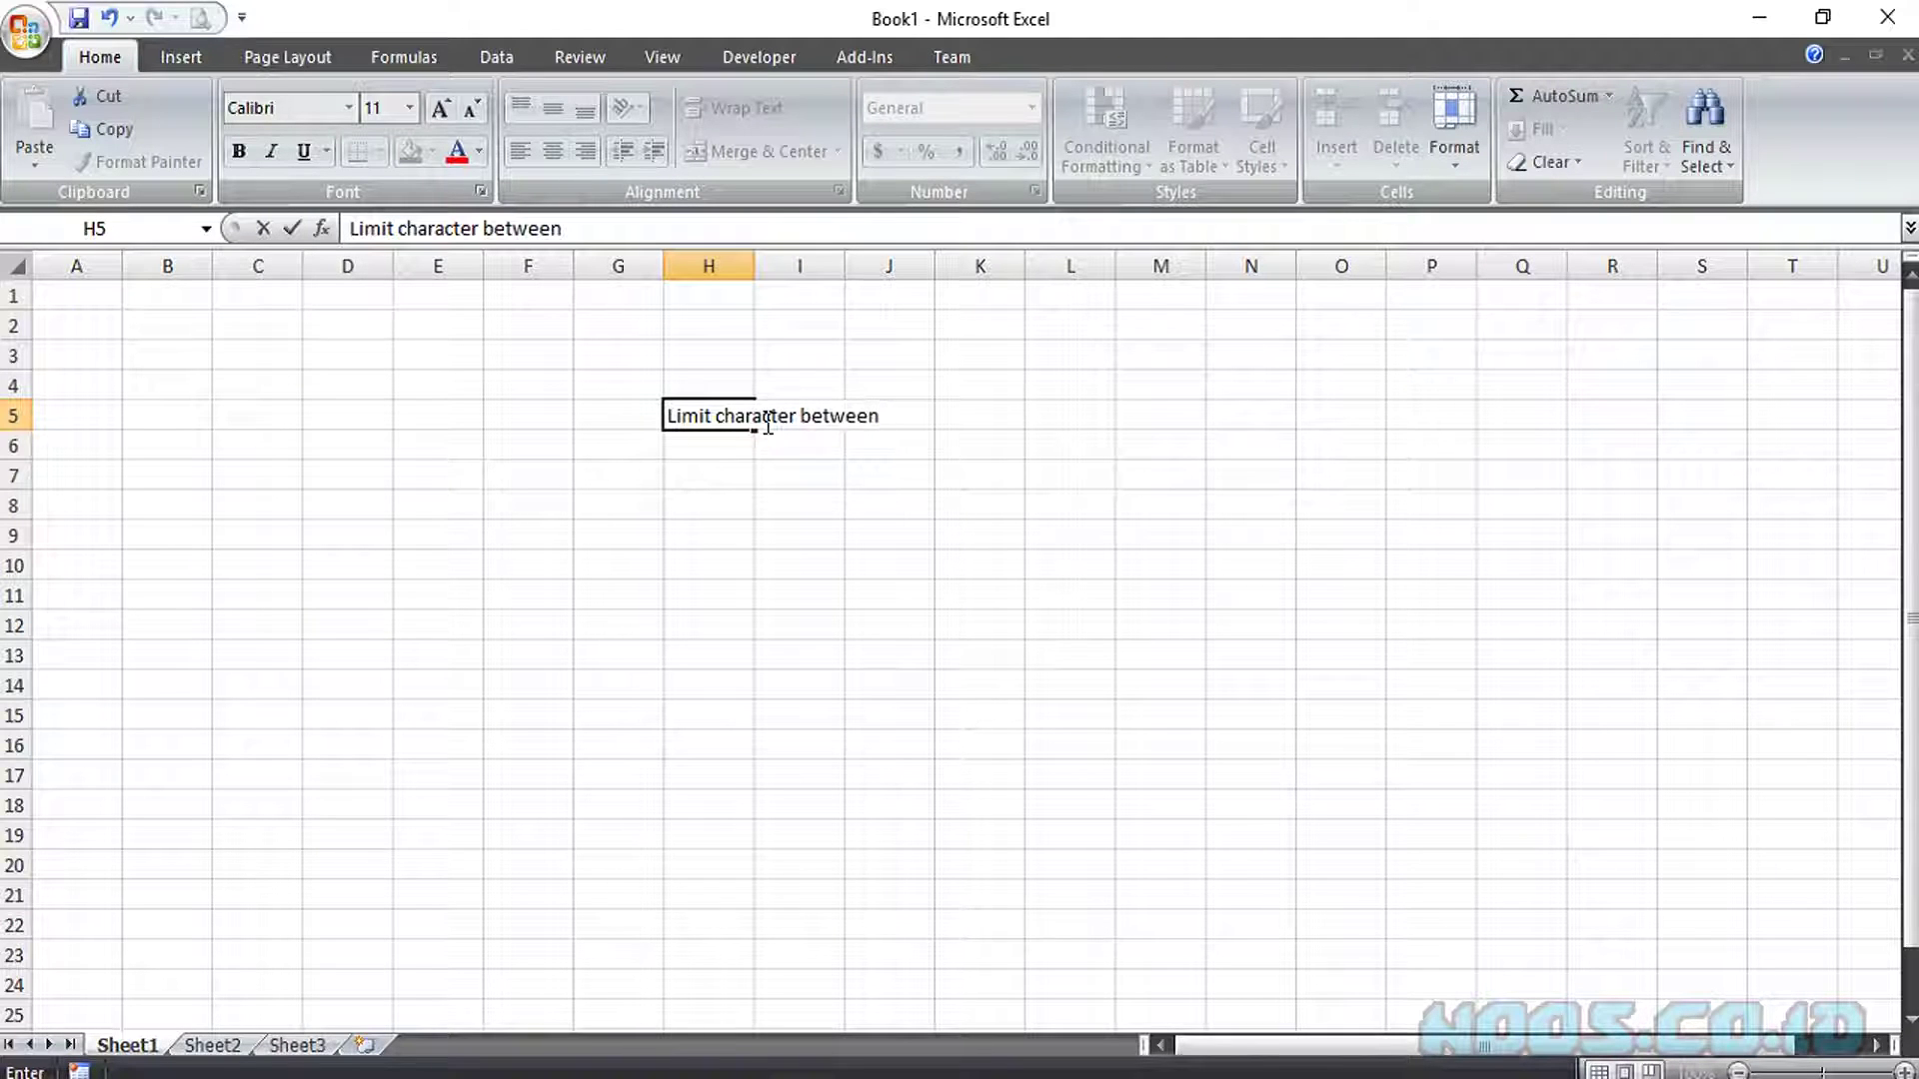
pyautogui.write('1-3 character.')
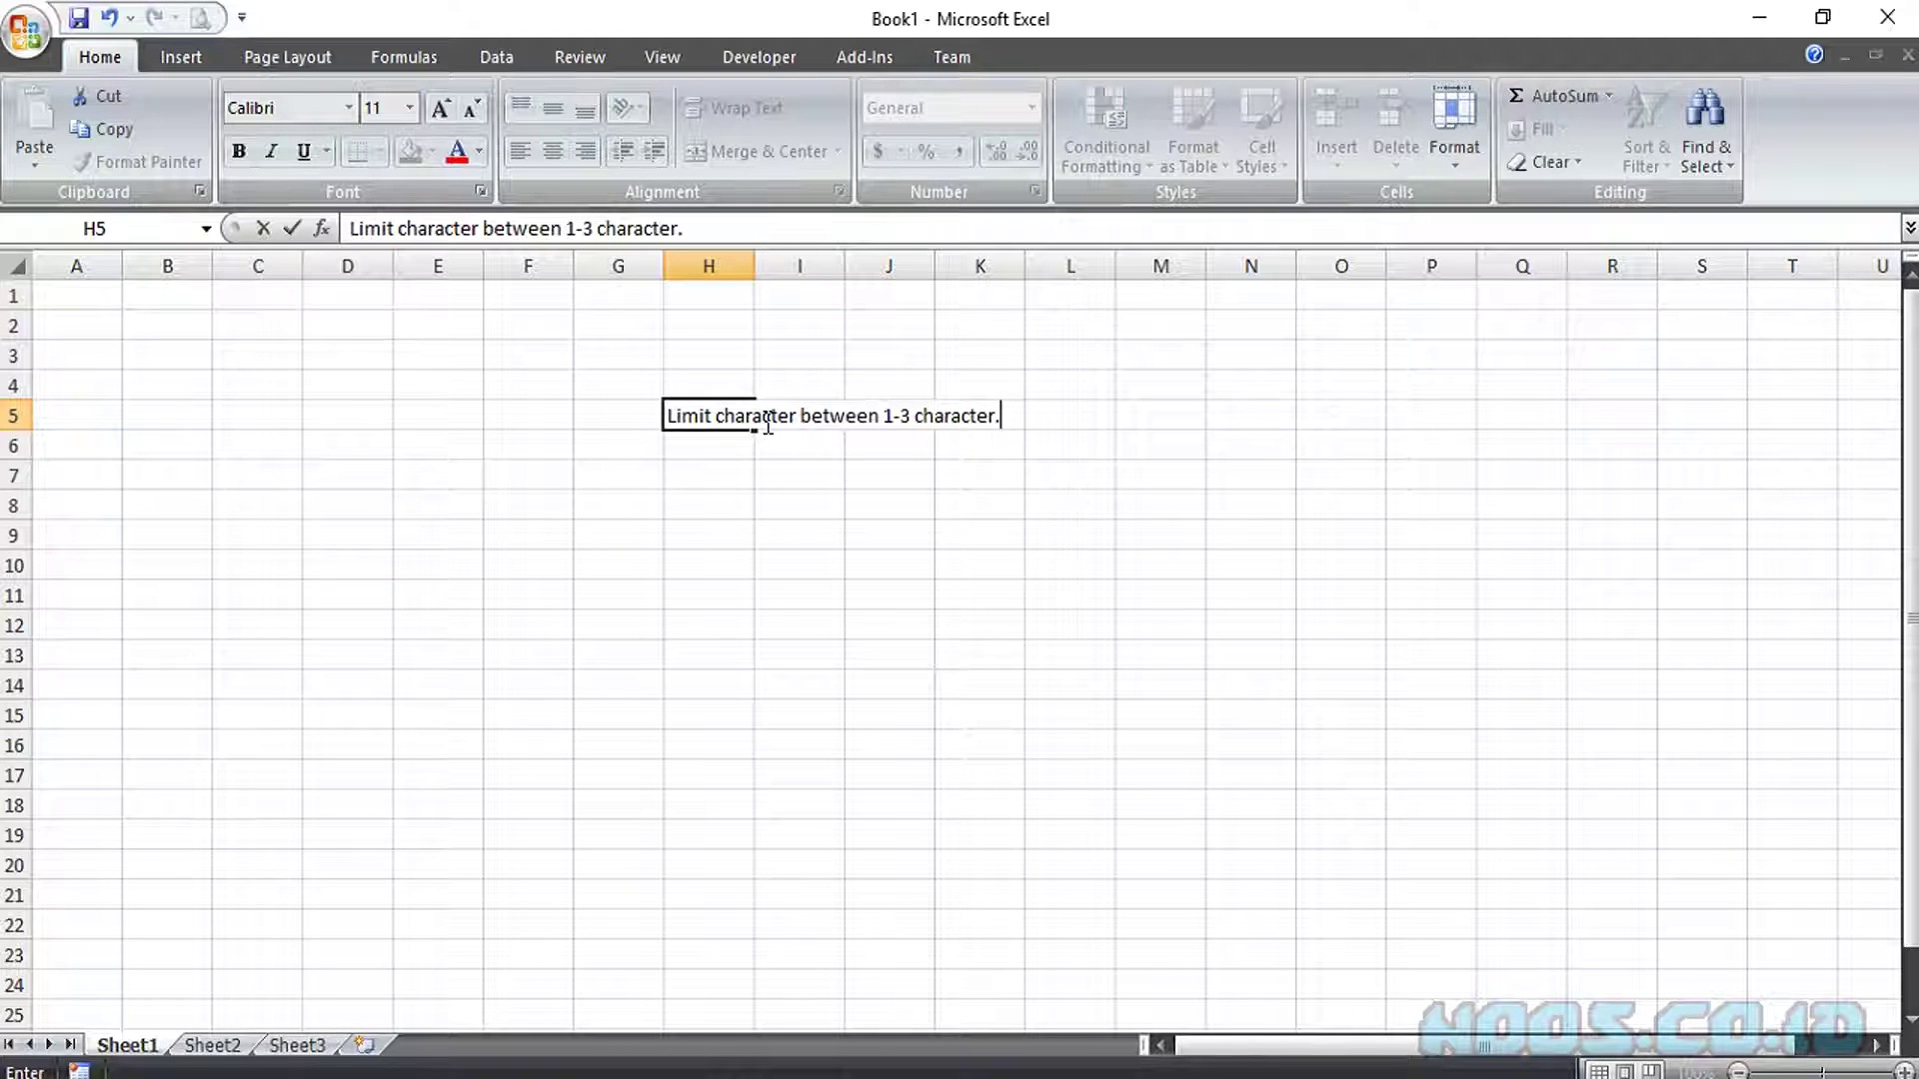
pyautogui.click(1242, 565)
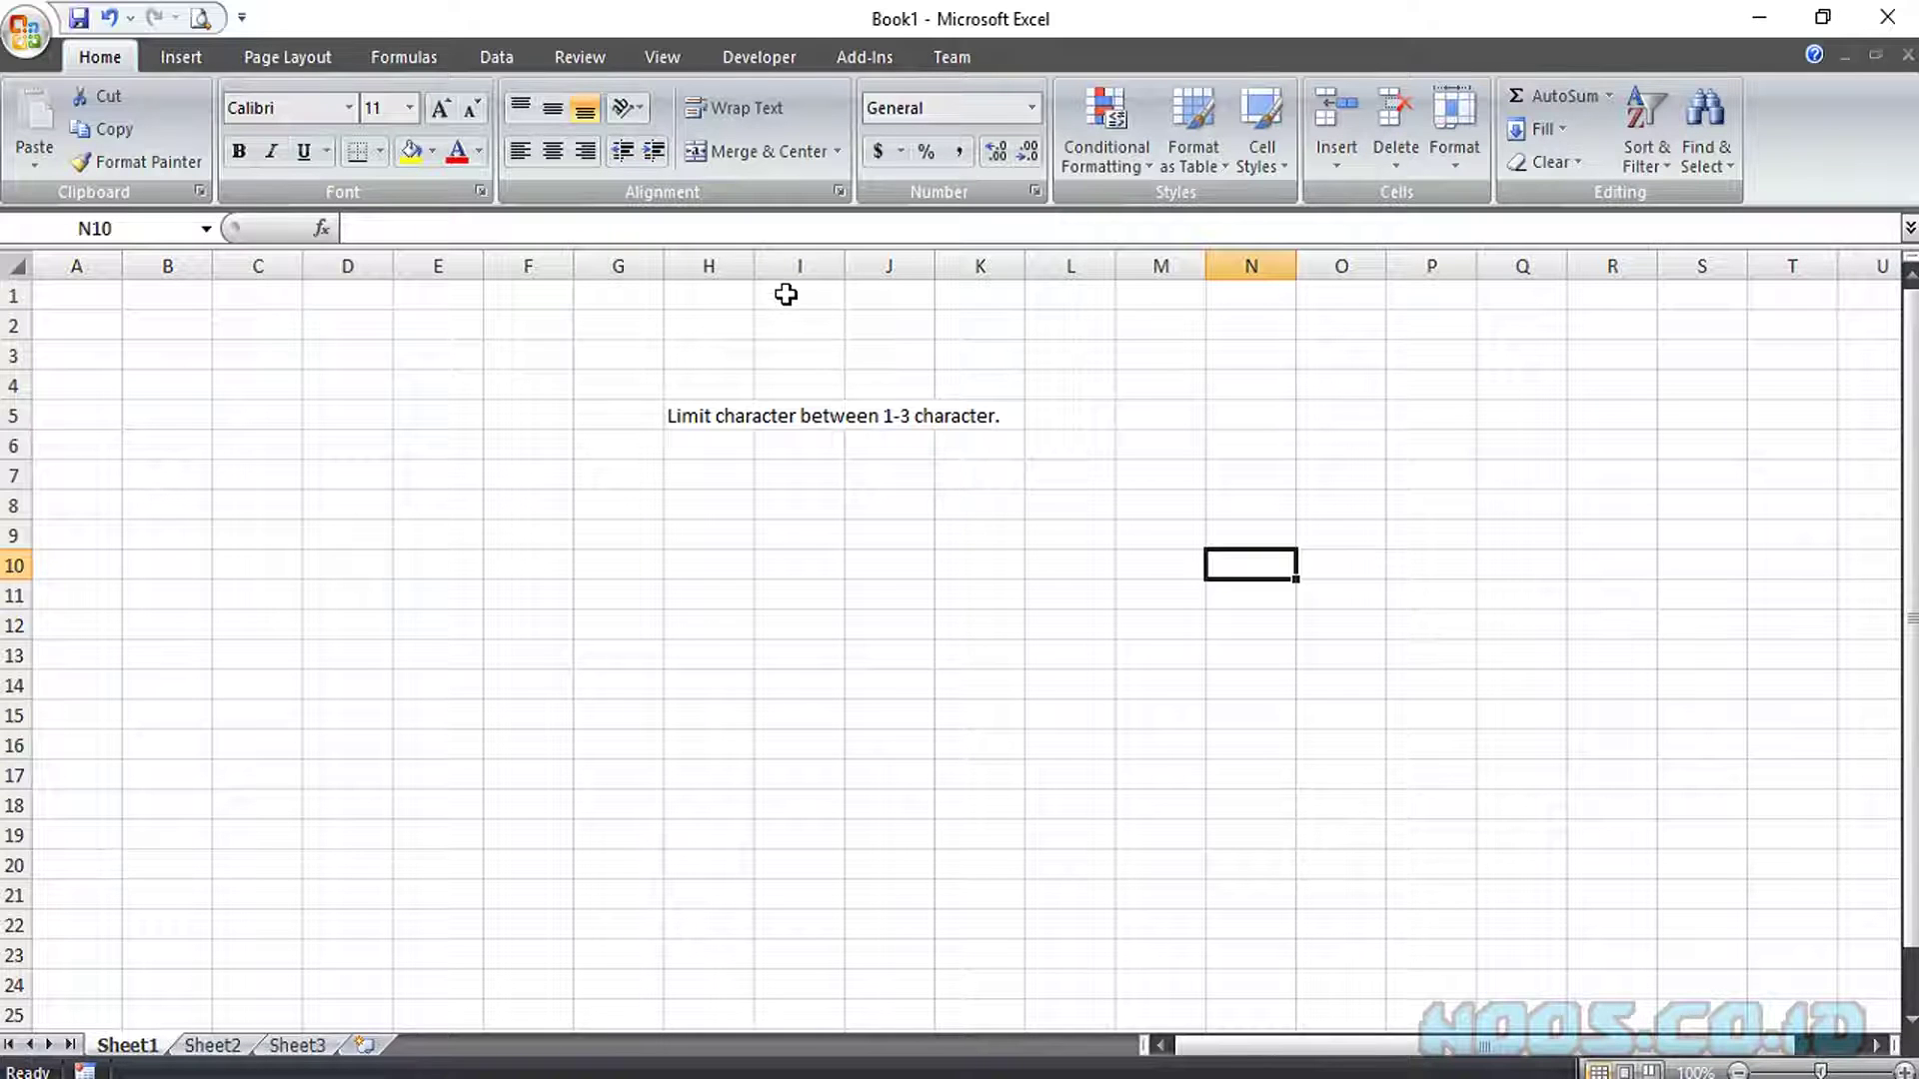
pyautogui.click(703, 425)
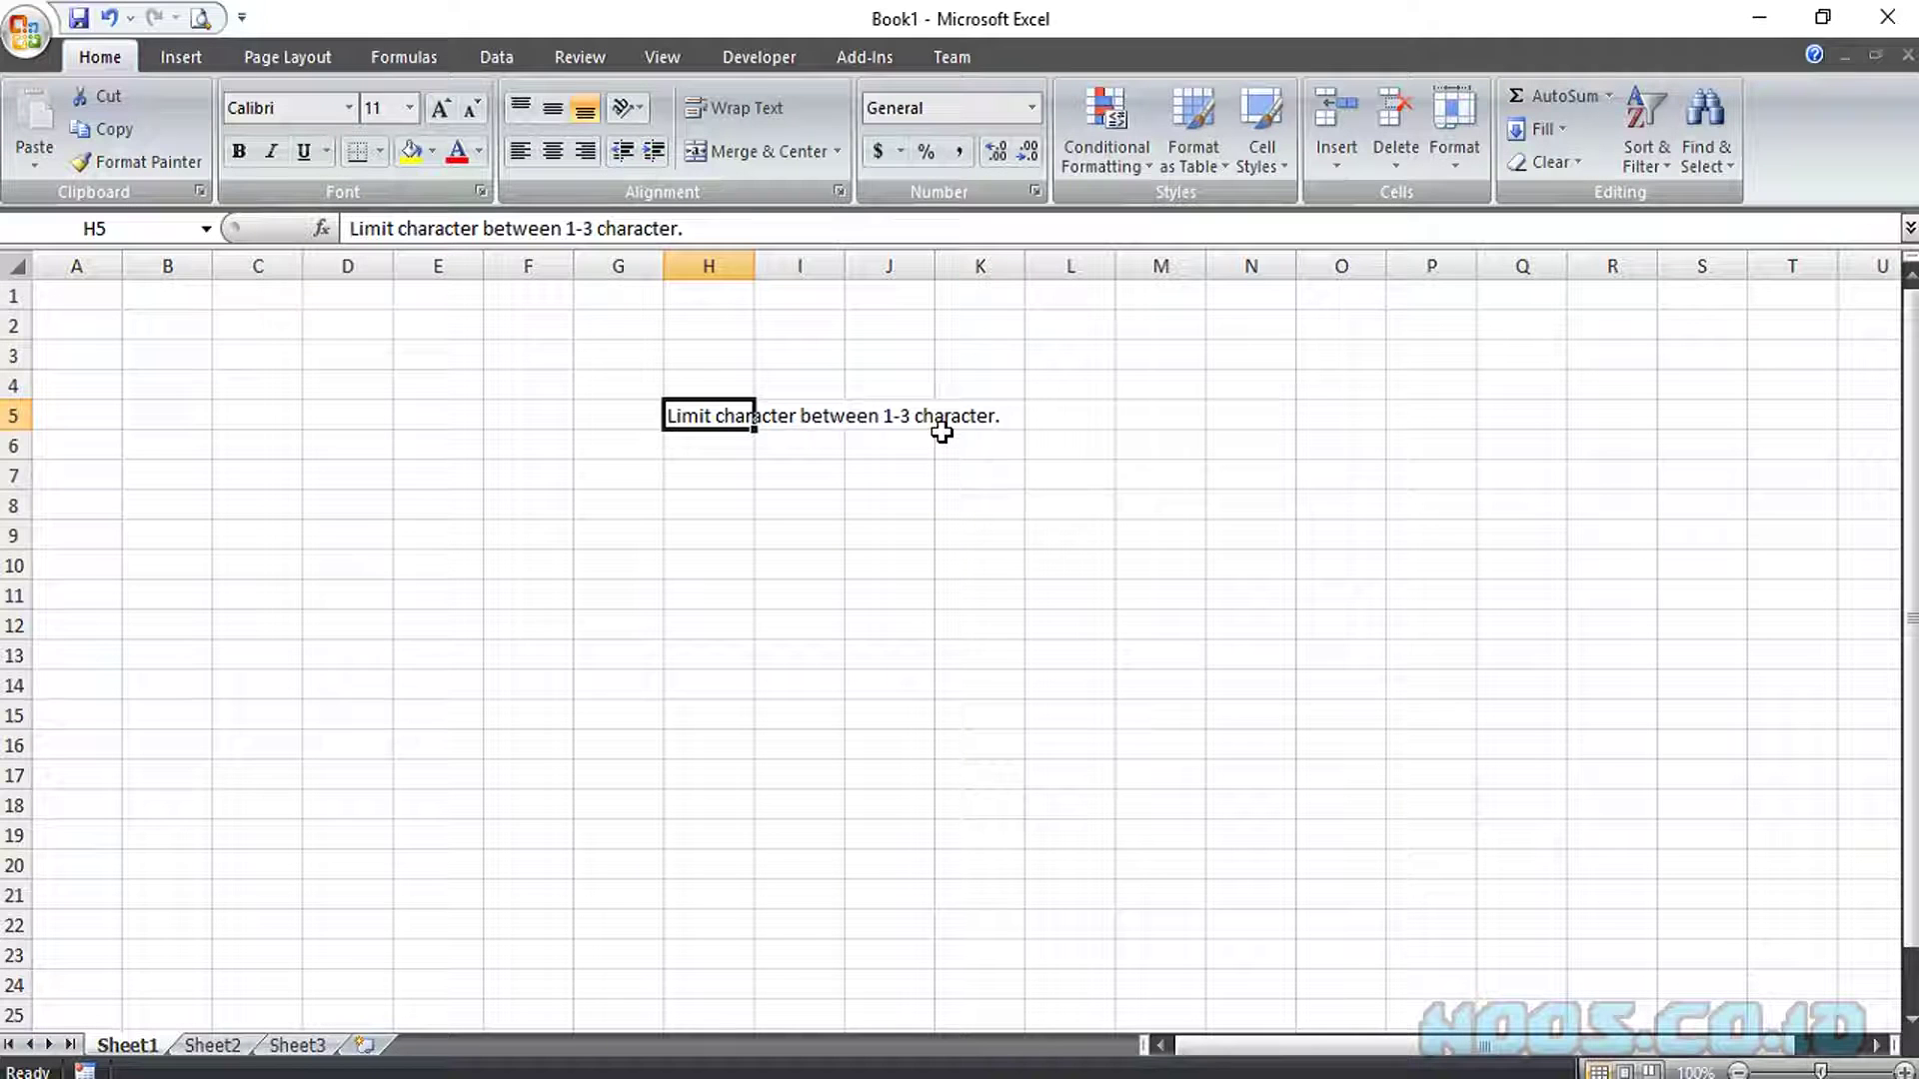
pyautogui.click(1162, 415)
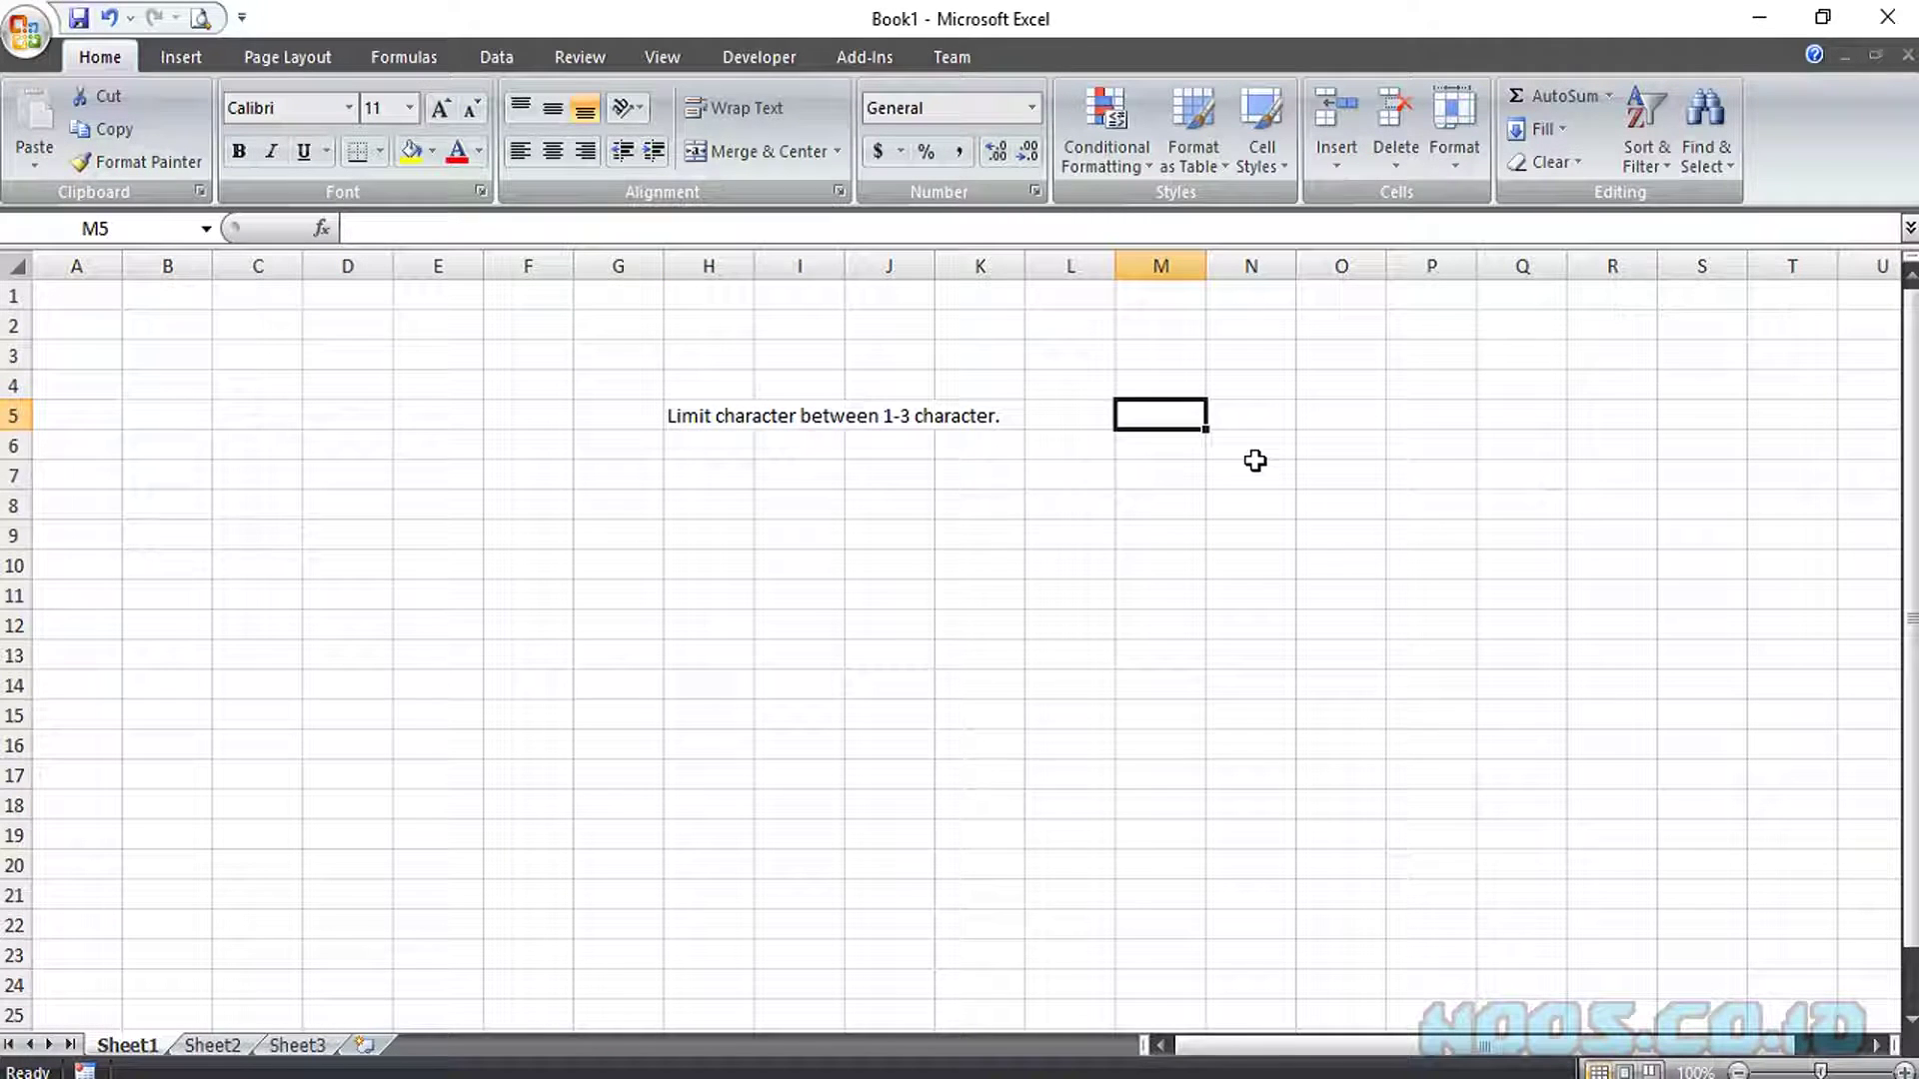
pyautogui.click(1409, 414)
pyautogui.click(1169, 424)
pyautogui.click(694, 540)
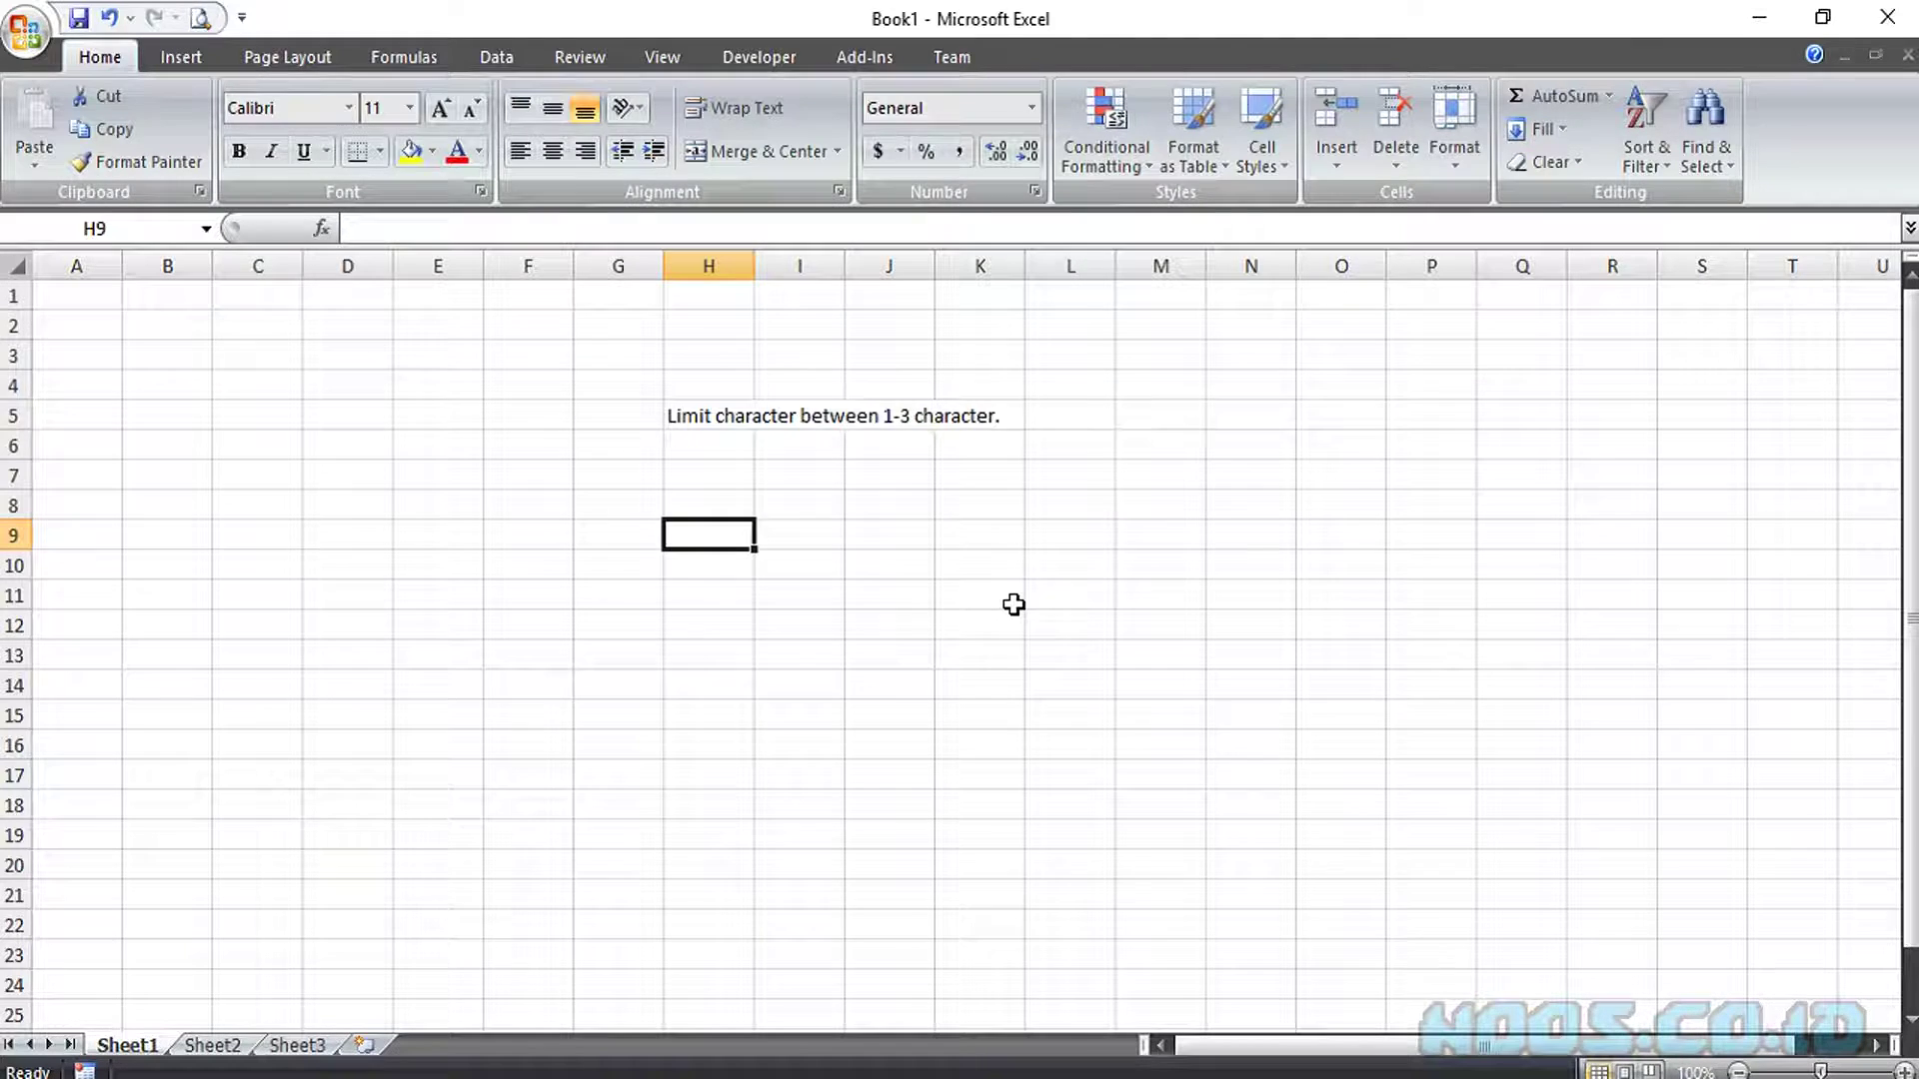
# - Enter the label 'Identity:' into cell H9, correcting the mistyped text
pyautogui.write('Kode Kela')
pyautogui.press('BackSpace')
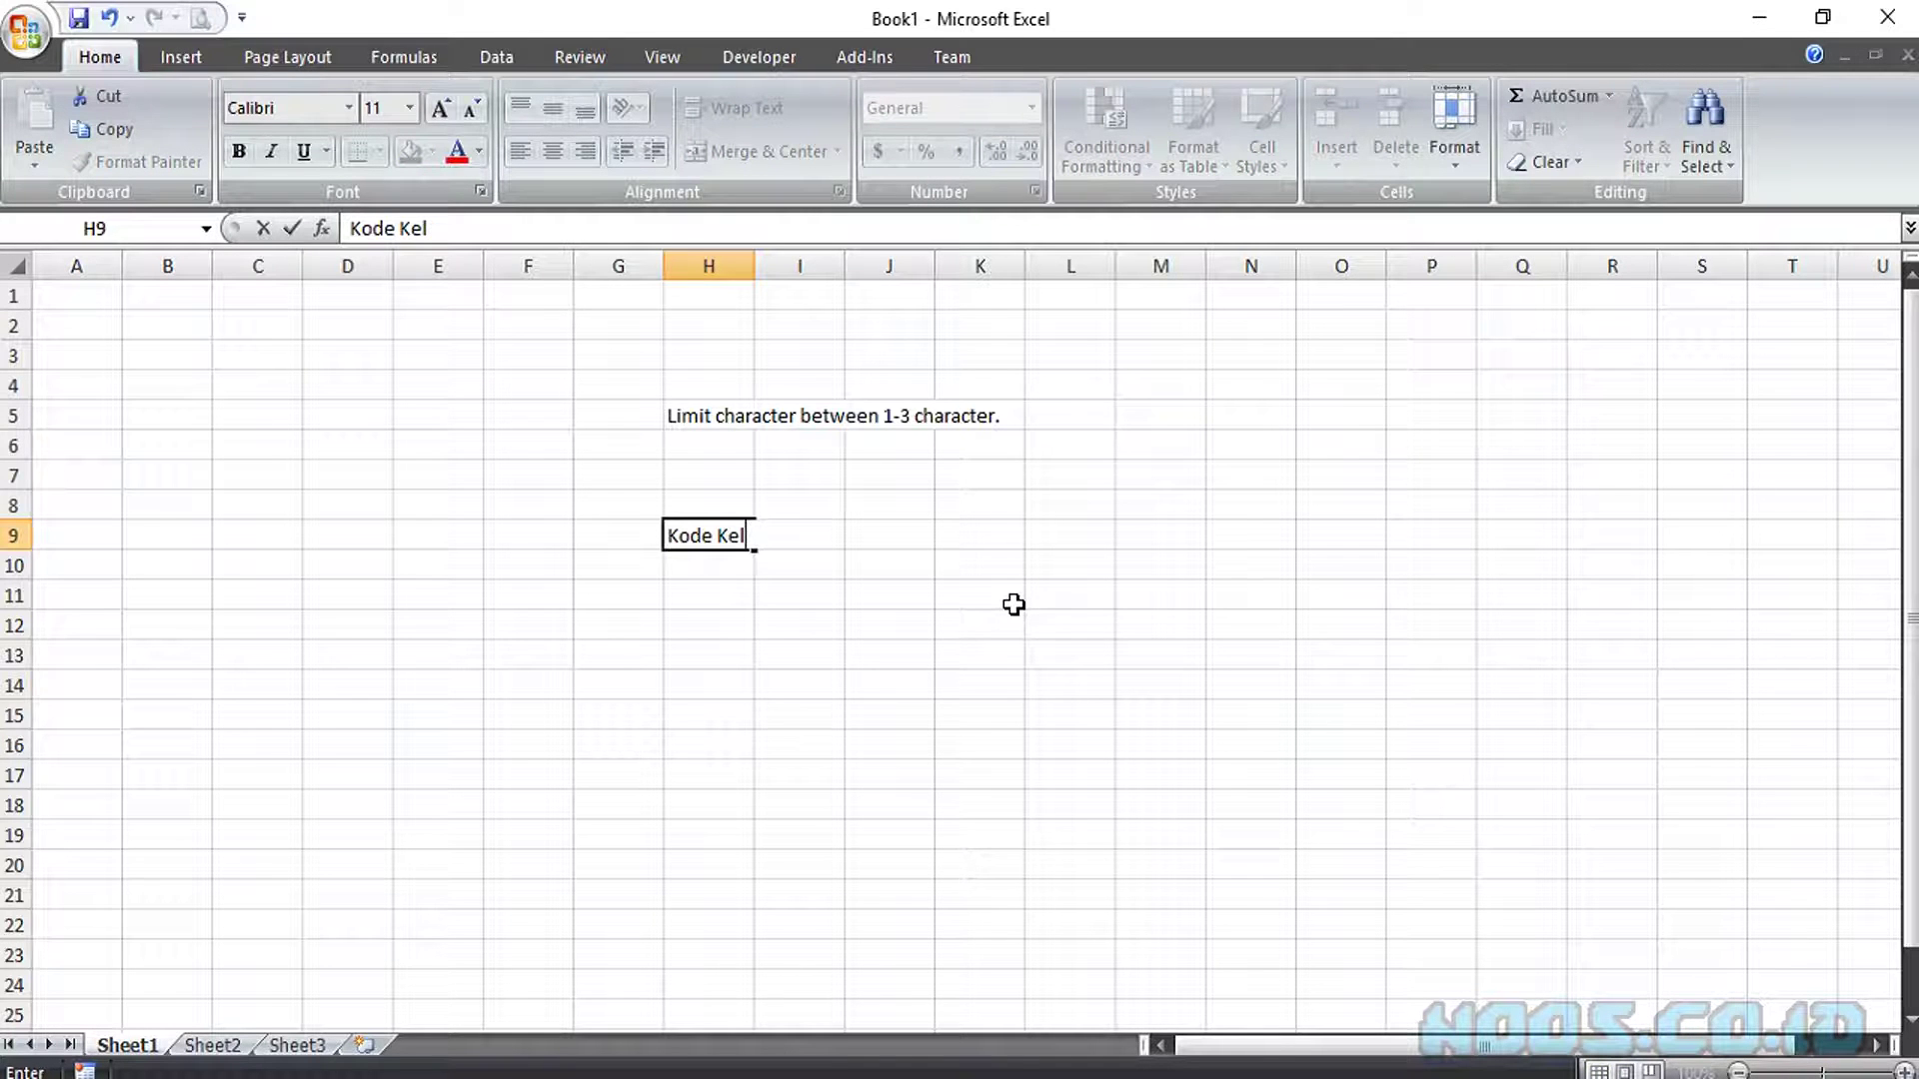
pyautogui.press('BackSpace')
pyautogui.press('BackSpace')
pyautogui.press('BackSpace')
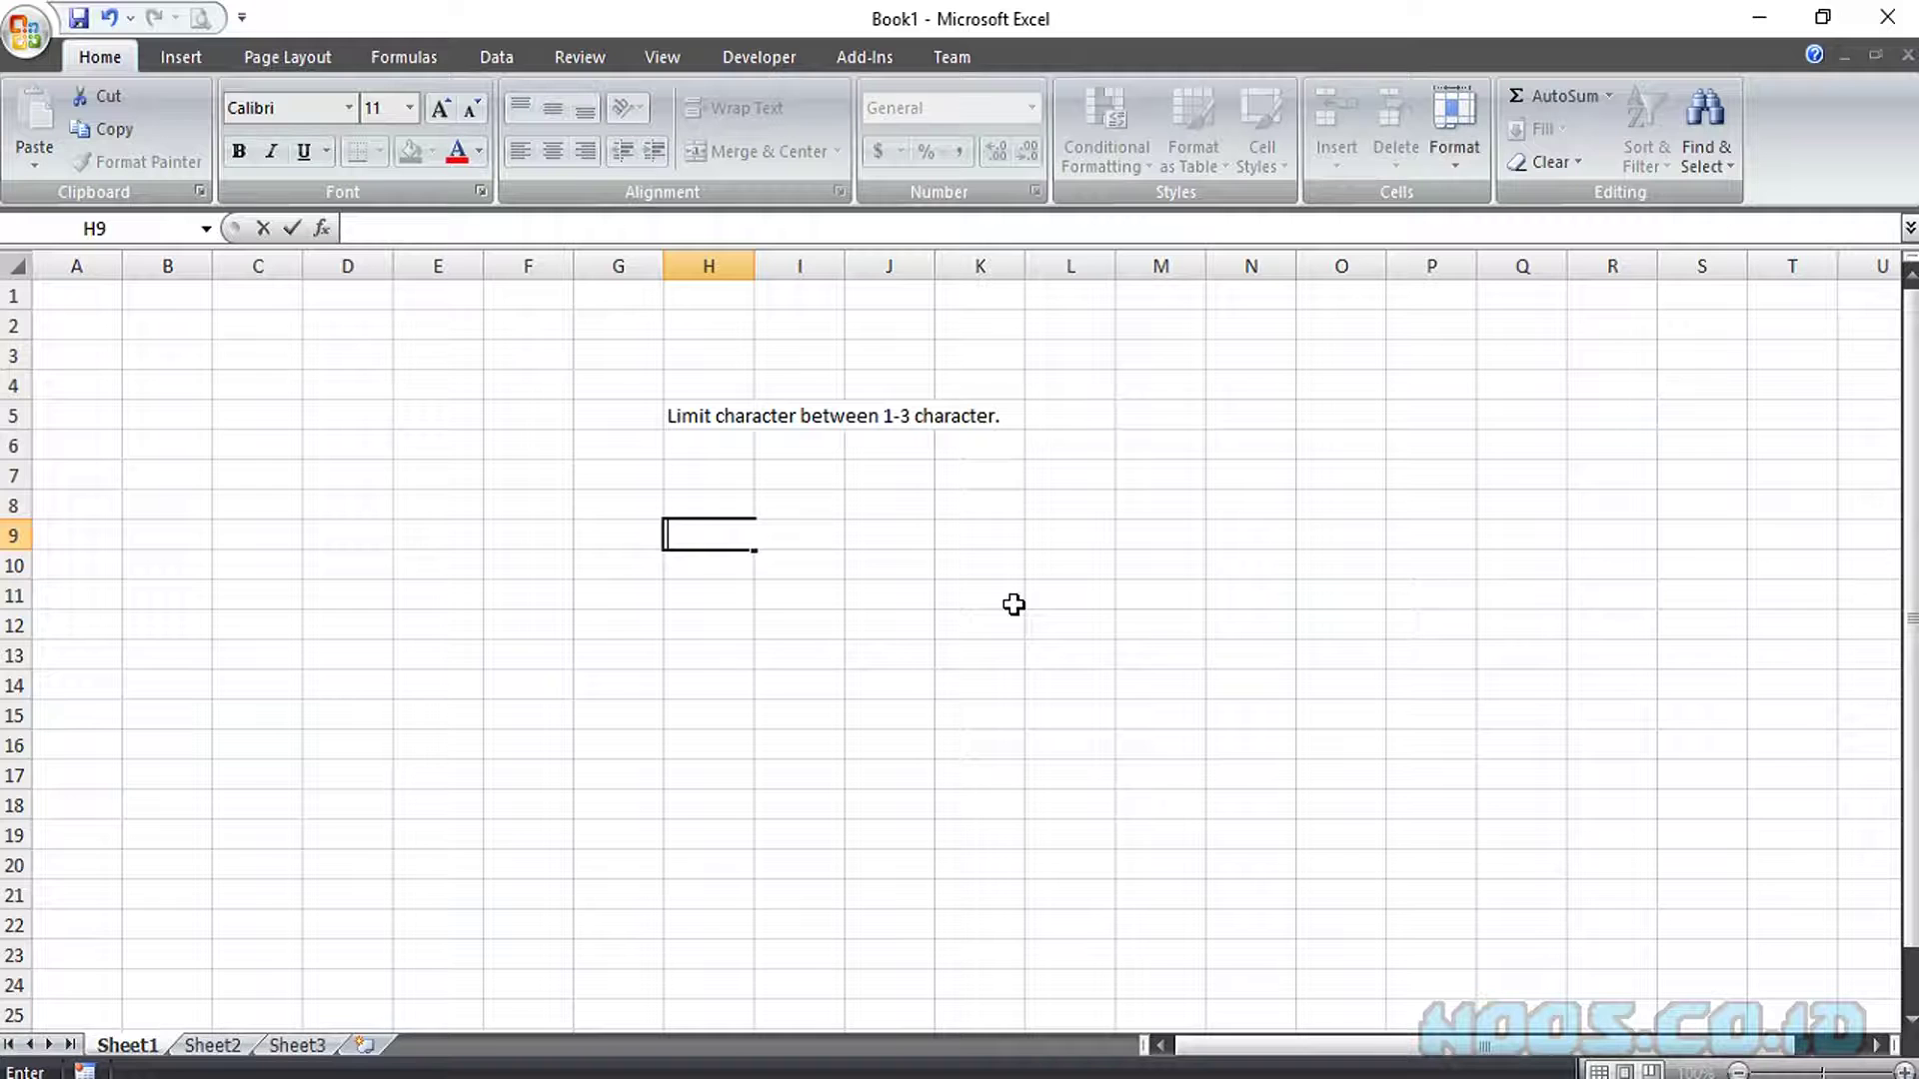
pyautogui.write('Identyty')
pyautogui.press('BackSpace')
pyautogui.press('BackSpace')
pyautogui.press('BackSpace')
pyautogui.write('ity')
pyautogui.write(':')
pyautogui.press('Tab')
pyautogui.click(1014, 605)
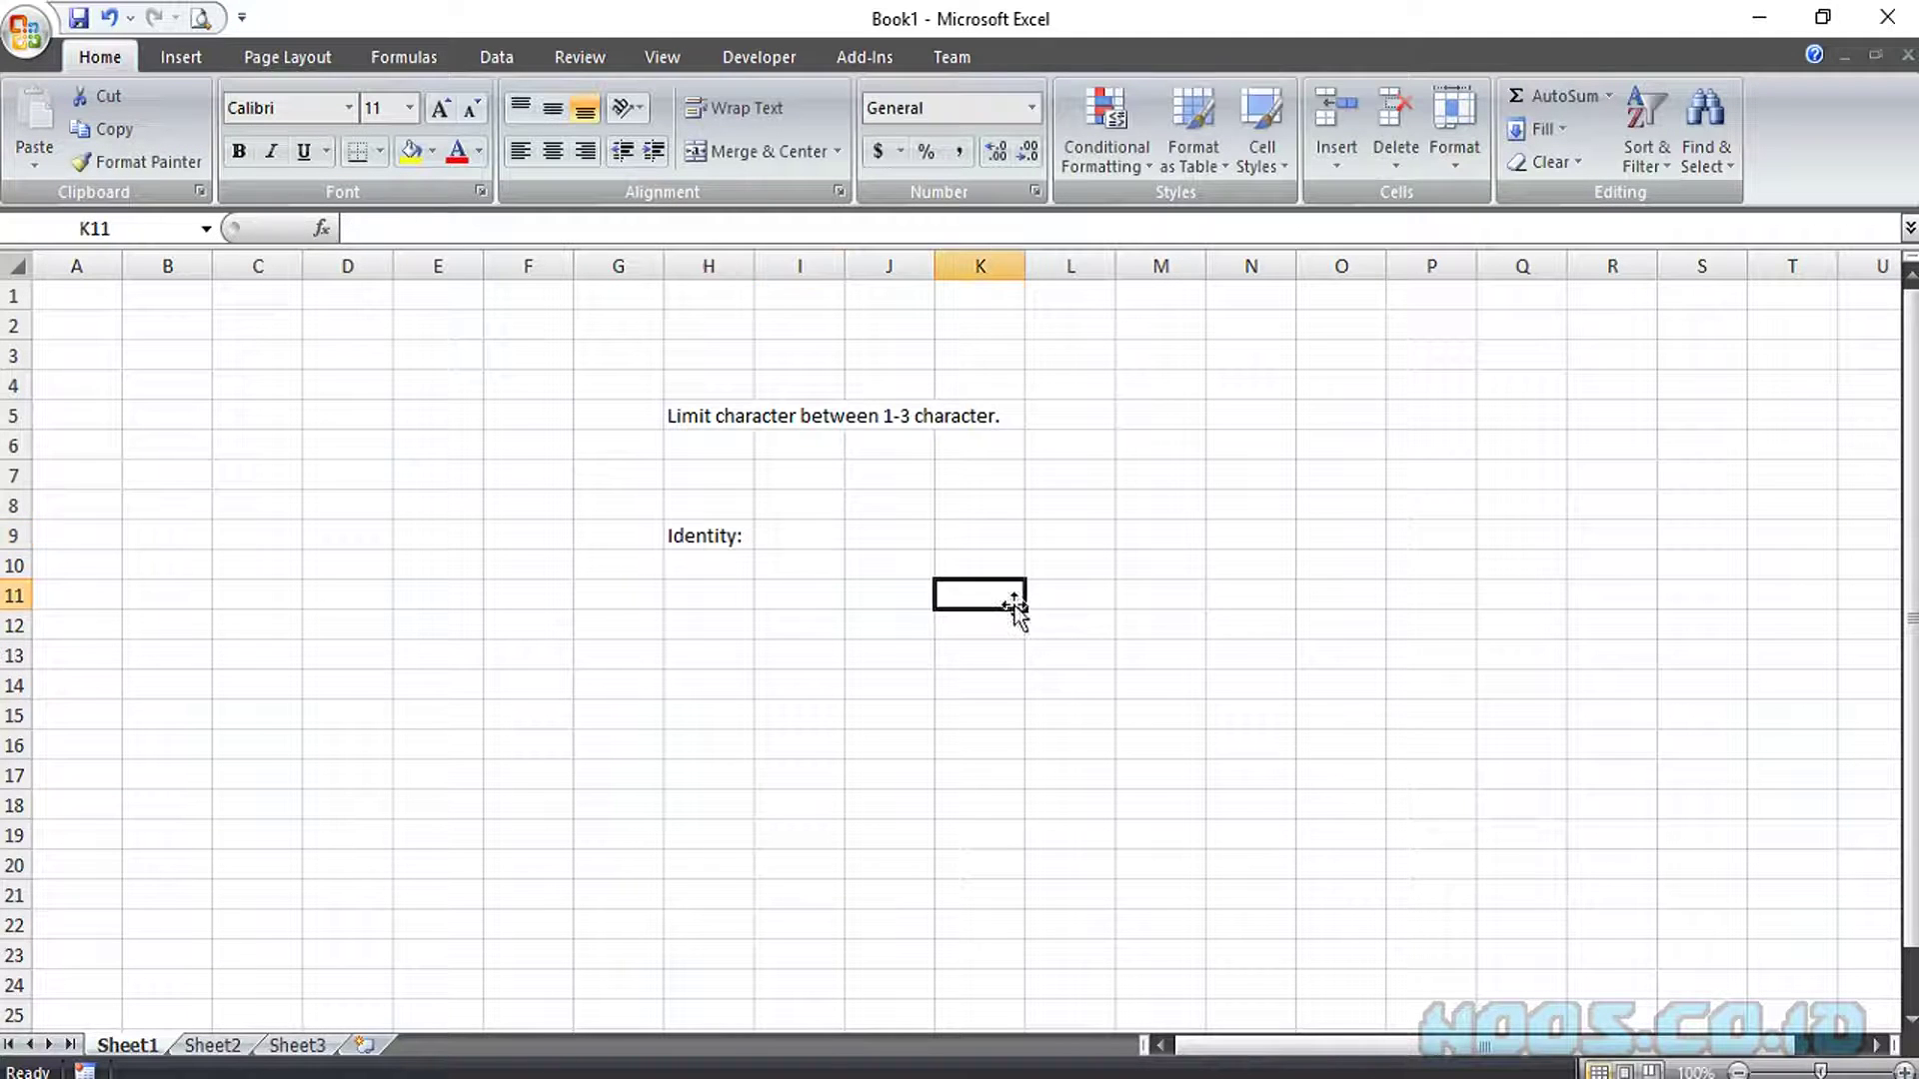
# - Give cell I9 borders on all sides and widen column I
pyautogui.click(836, 540)
pyautogui.click(381, 151)
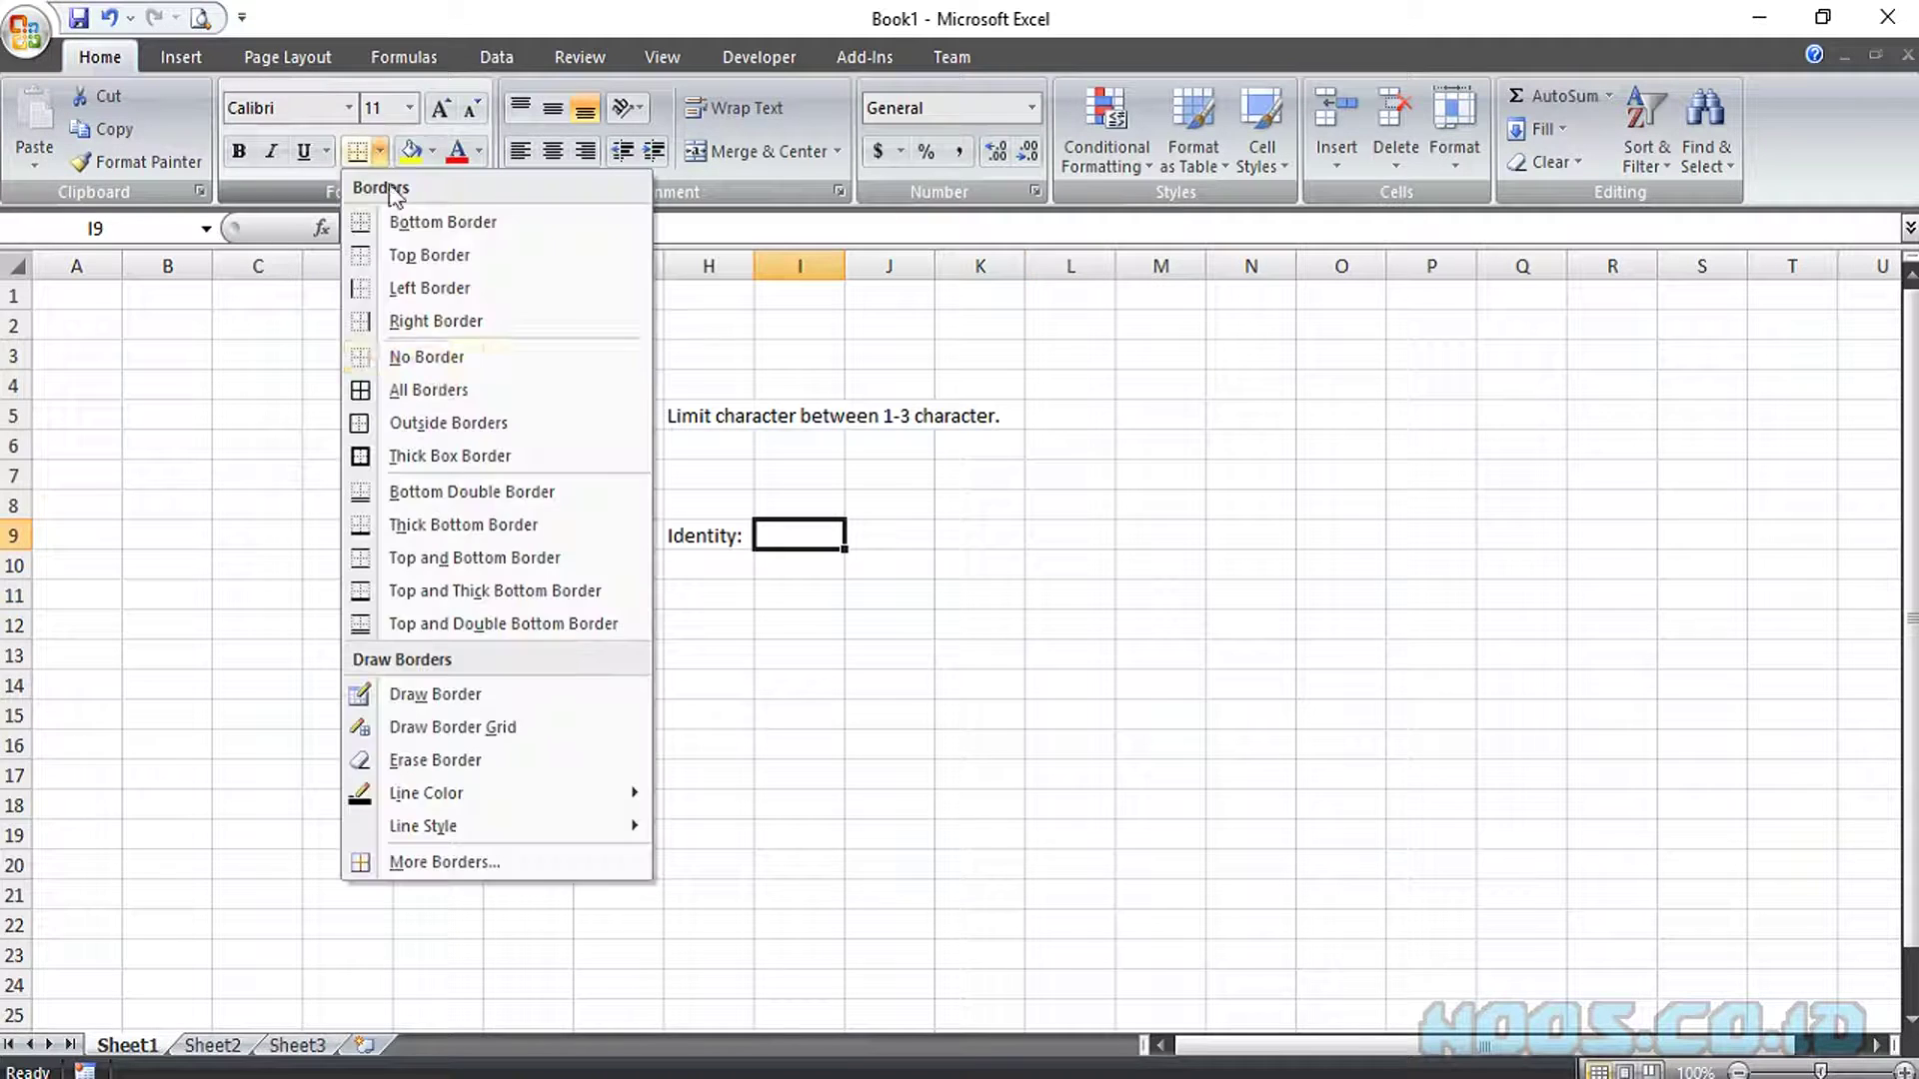
pyautogui.click(428, 386)
pyautogui.click(1089, 594)
pyautogui.moveTo(854, 268); pyautogui.dragTo(942, 267)
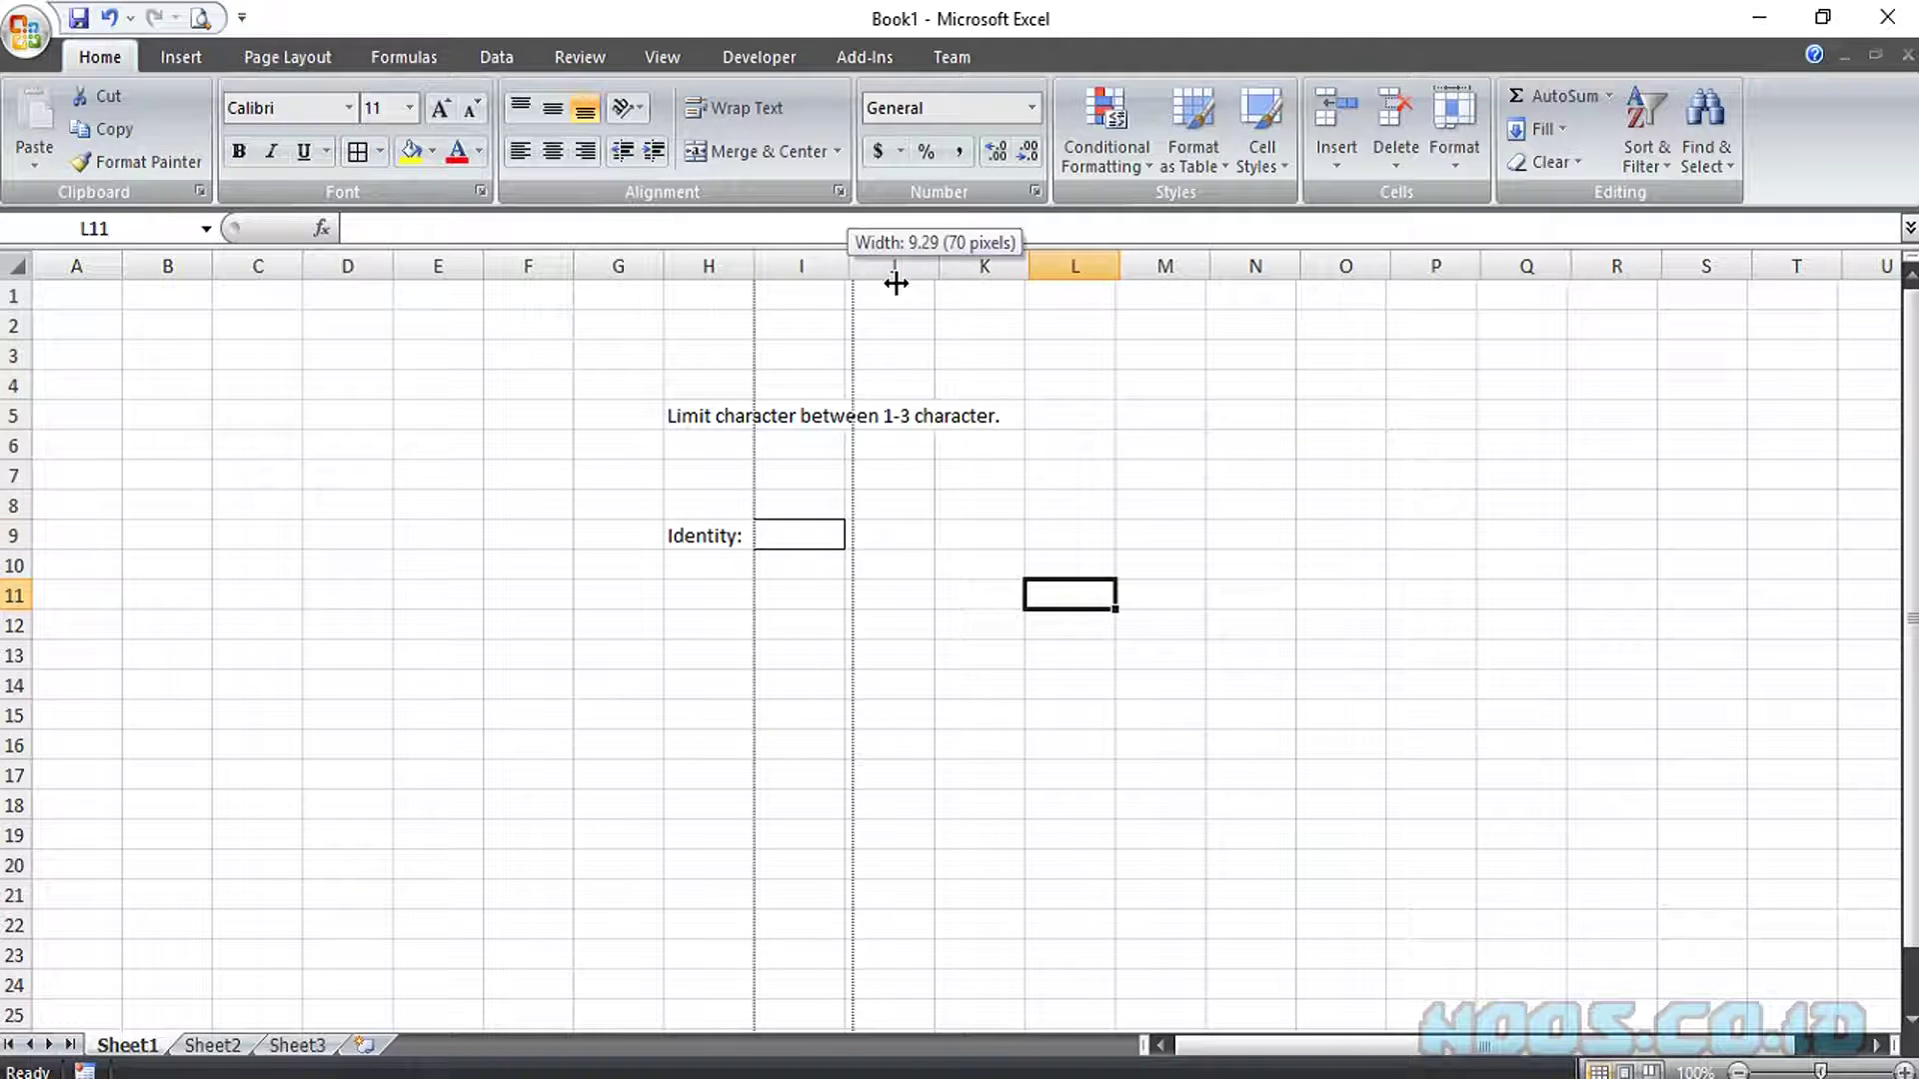
# - Test the I9 input box with the value 1234
pyautogui.click(857, 536)
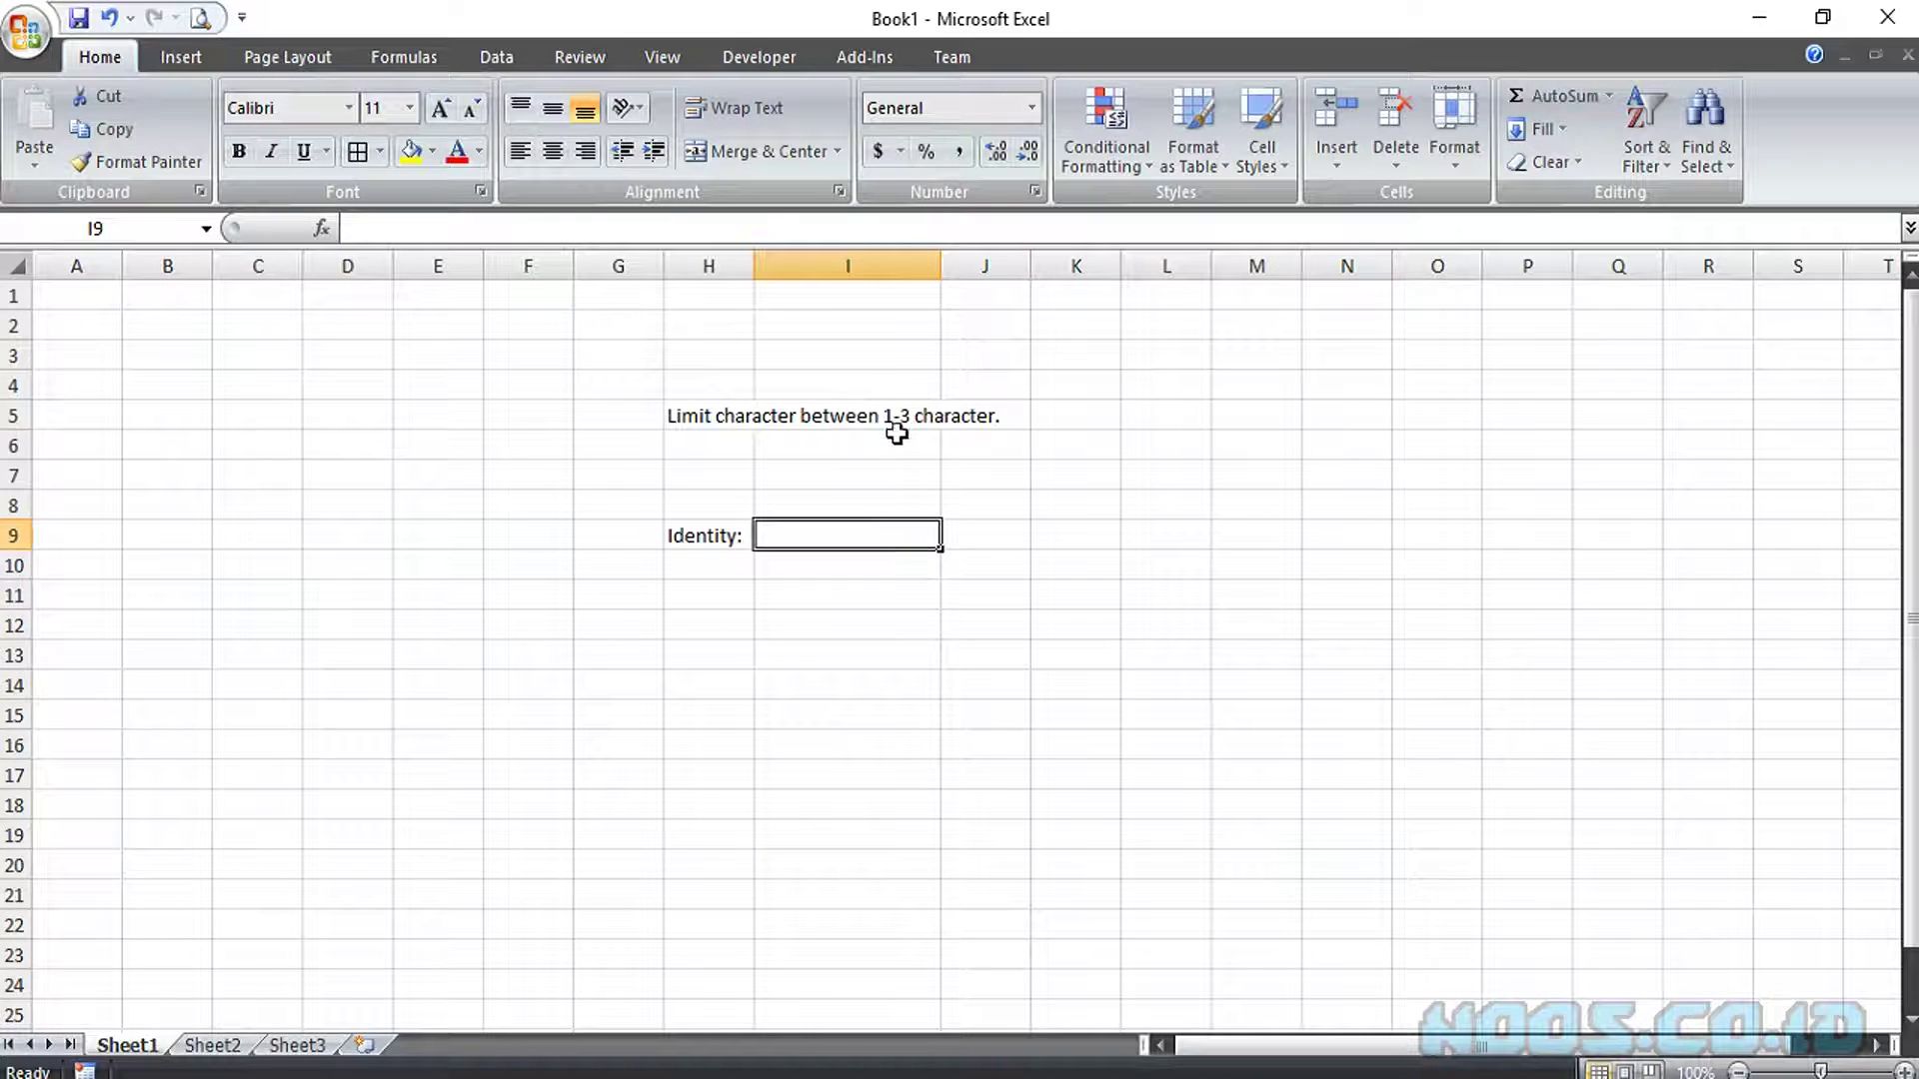
pyautogui.click(1097, 511)
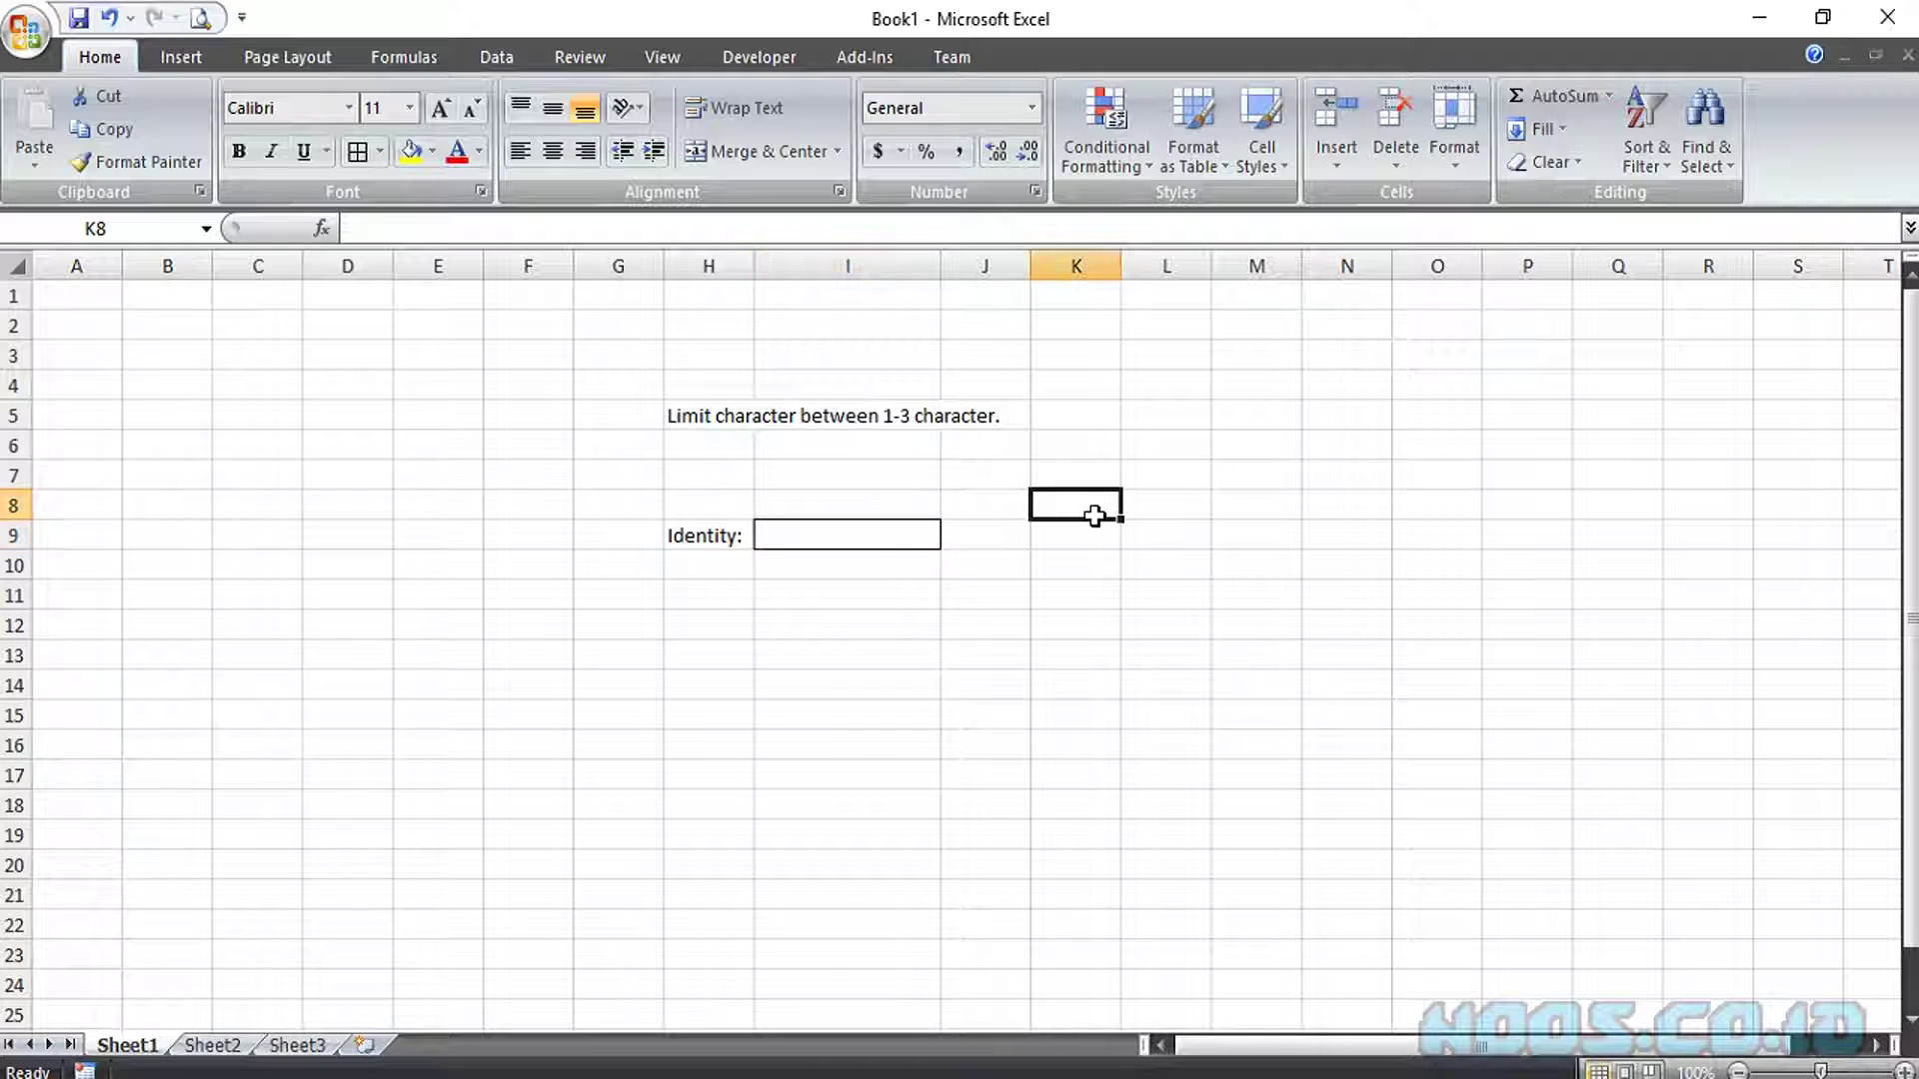
pyautogui.click(885, 532)
pyautogui.click(1098, 533)
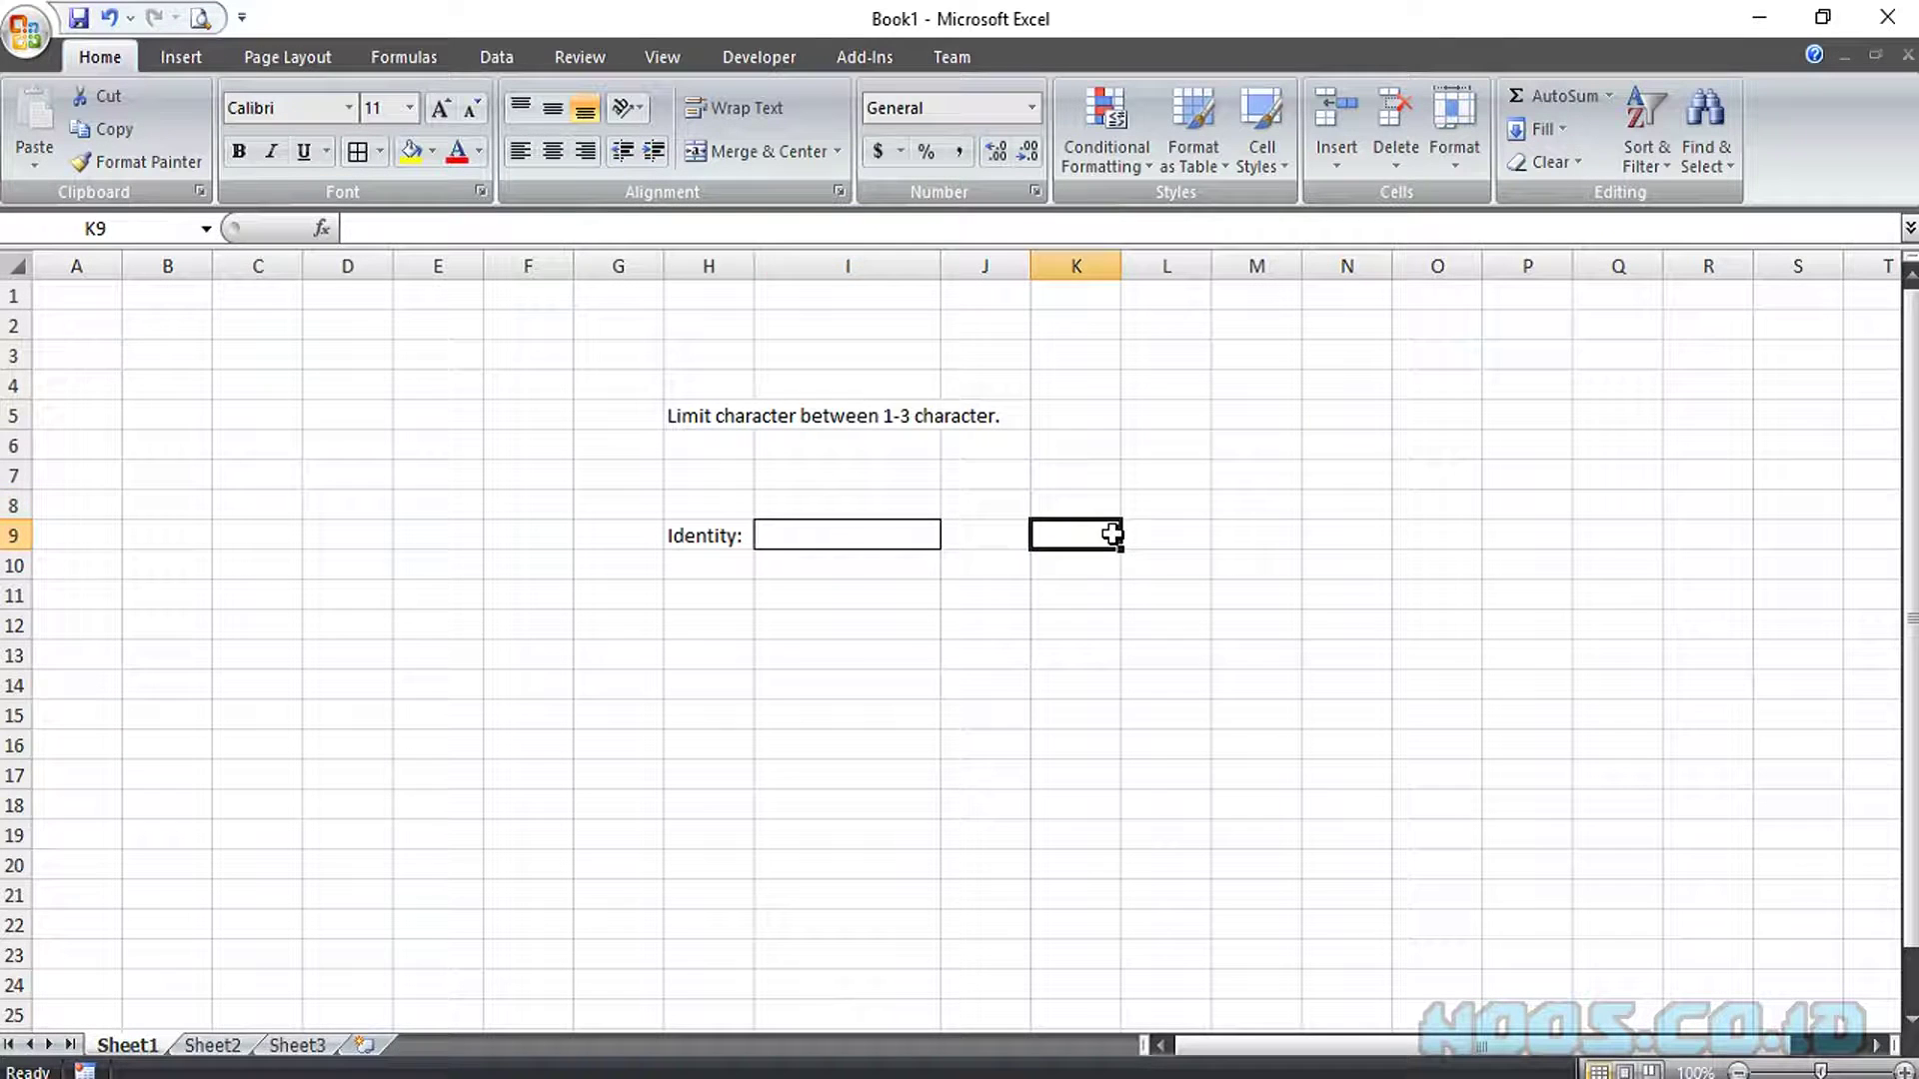
pyautogui.click(882, 536)
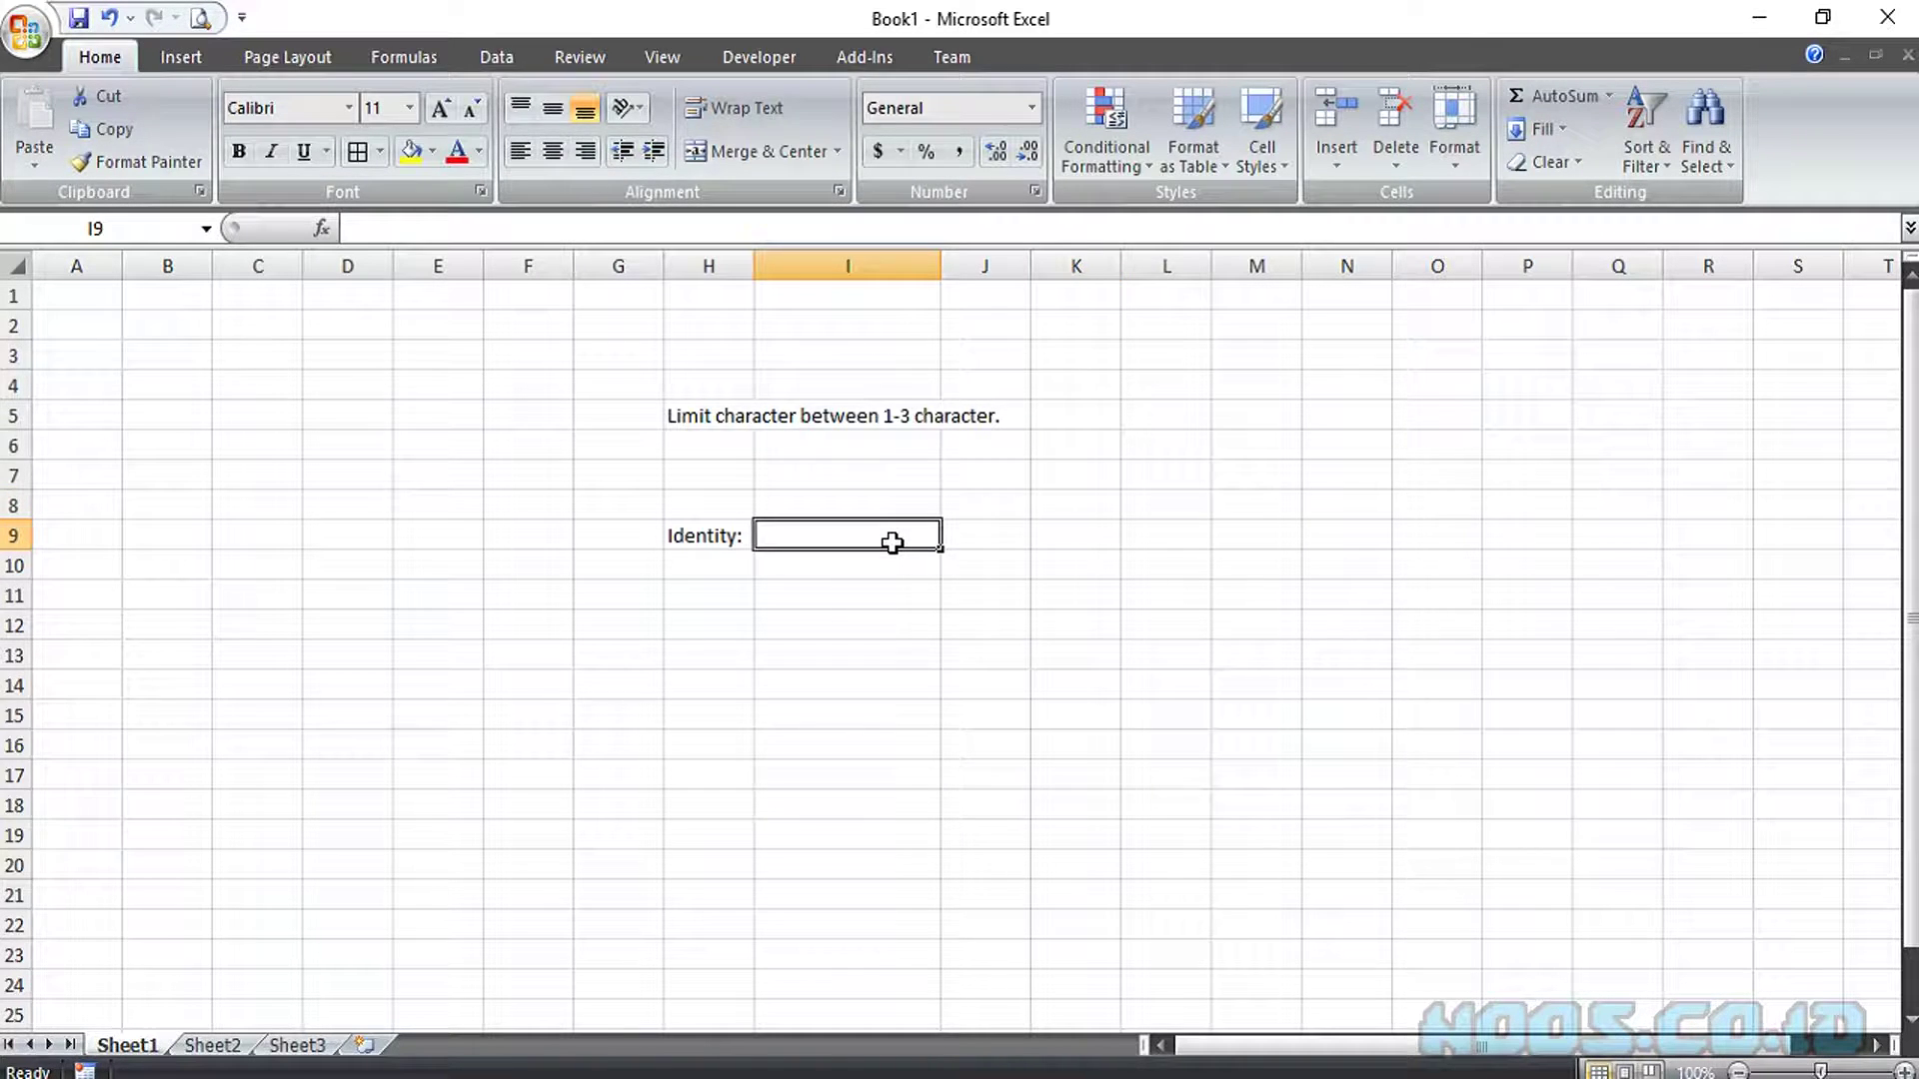
pyautogui.write('1234')
pyautogui.click(1094, 608)
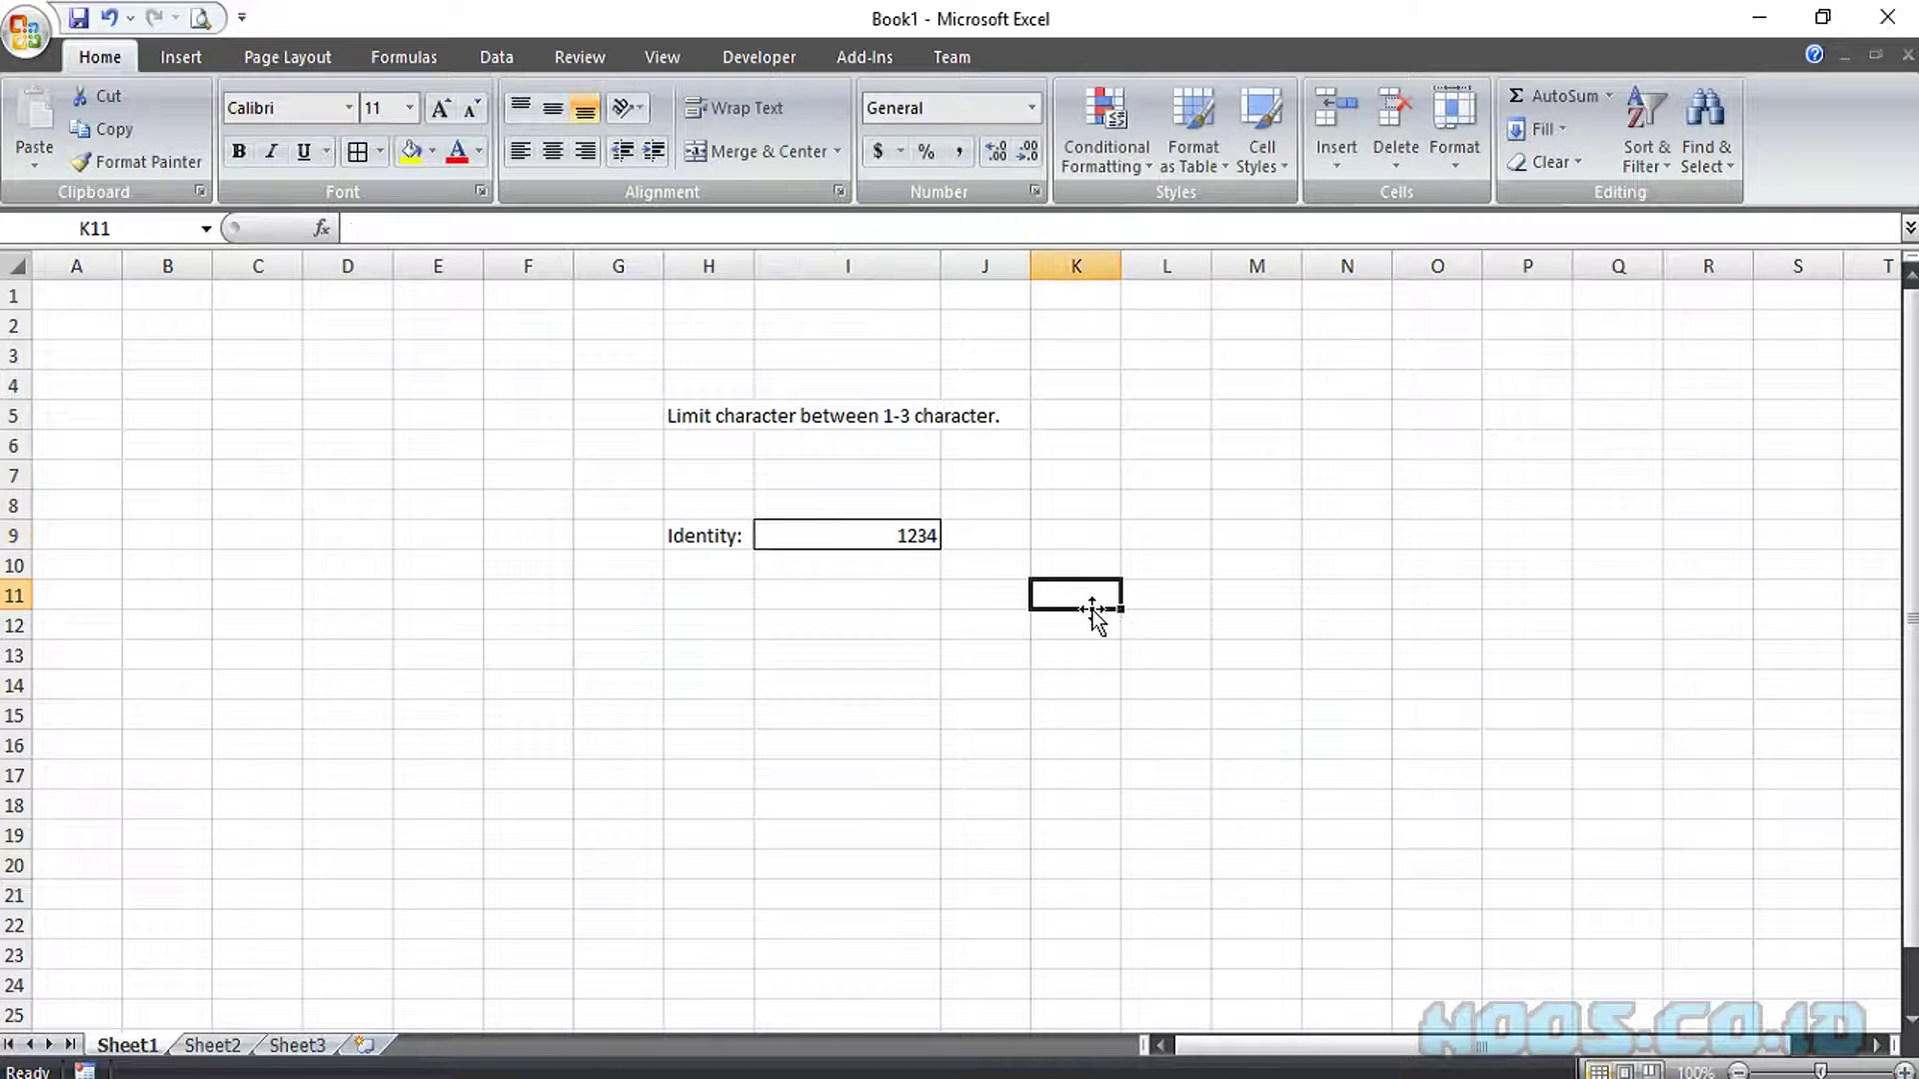
pyautogui.click(909, 539)
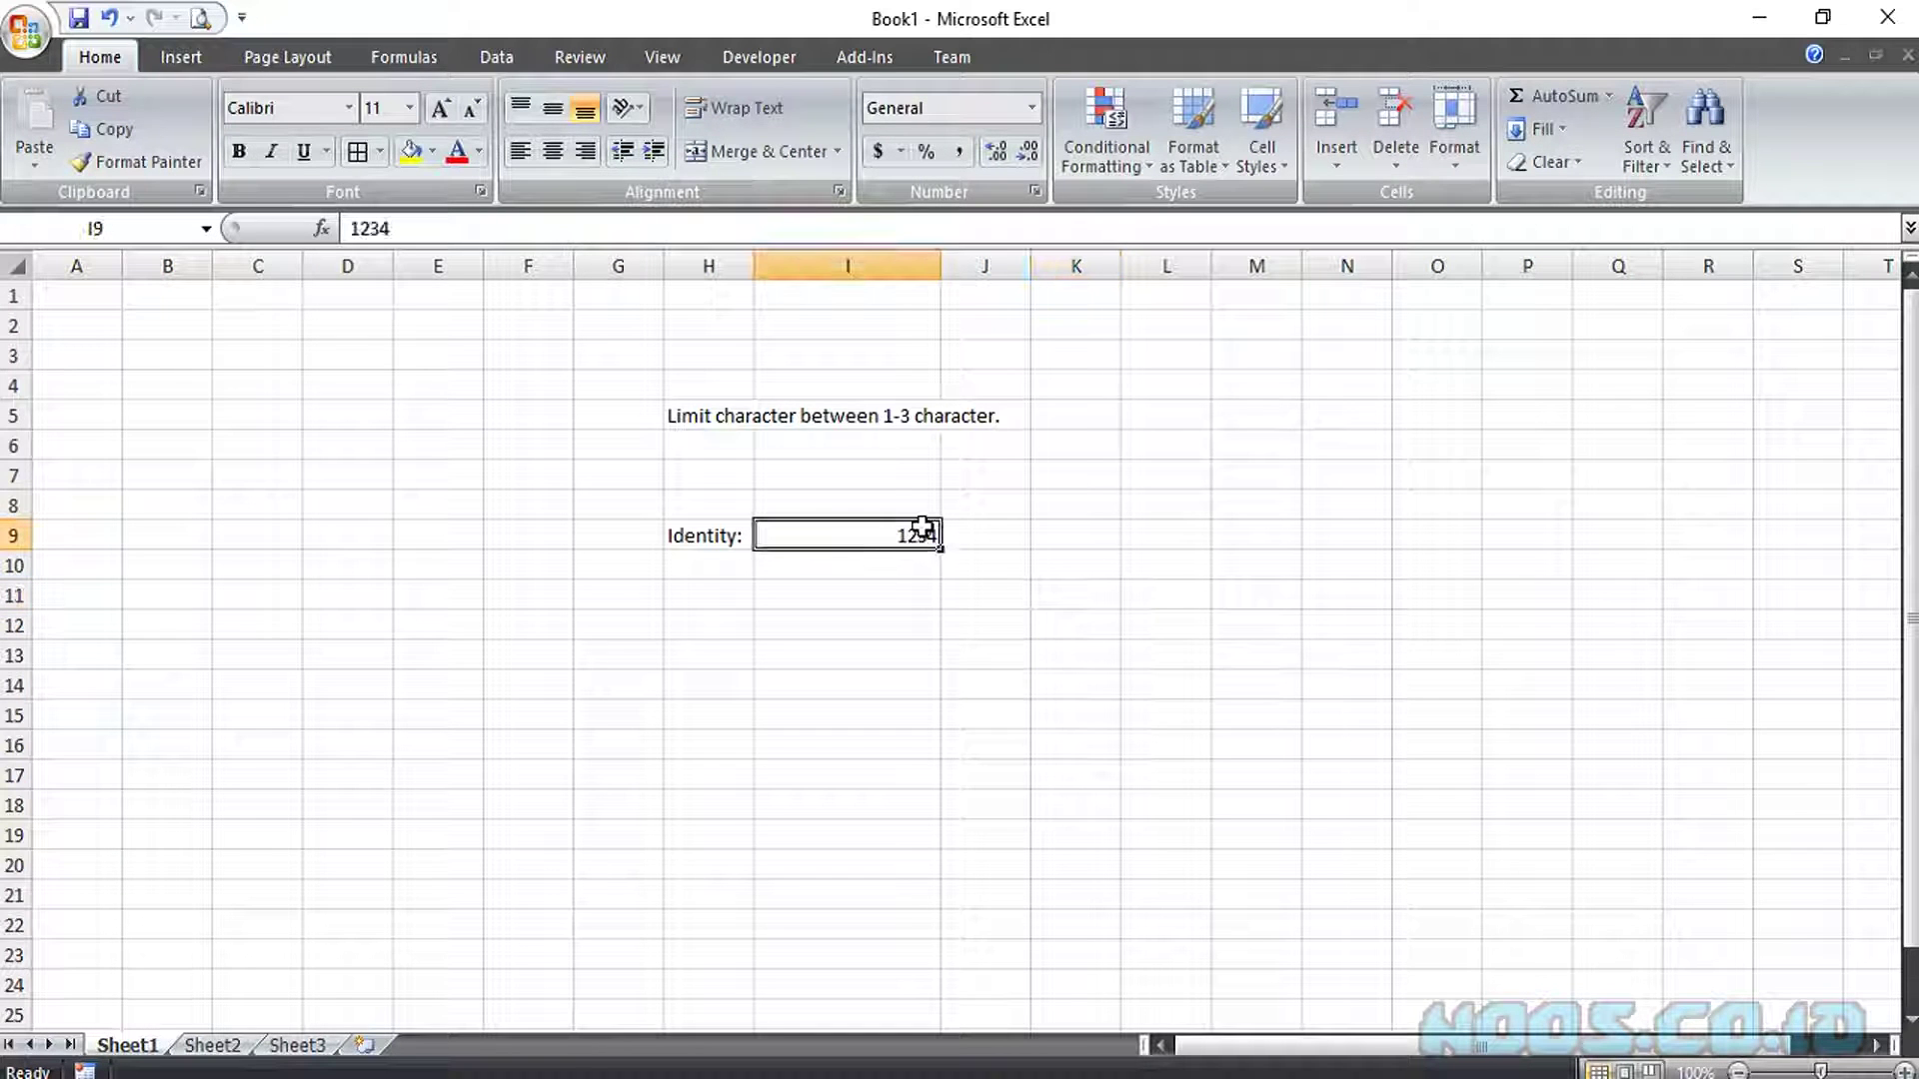
# - Apply Middle Align and Center to I9 and try the entry abcd
pyautogui.click(552, 108)
pyautogui.click(553, 151)
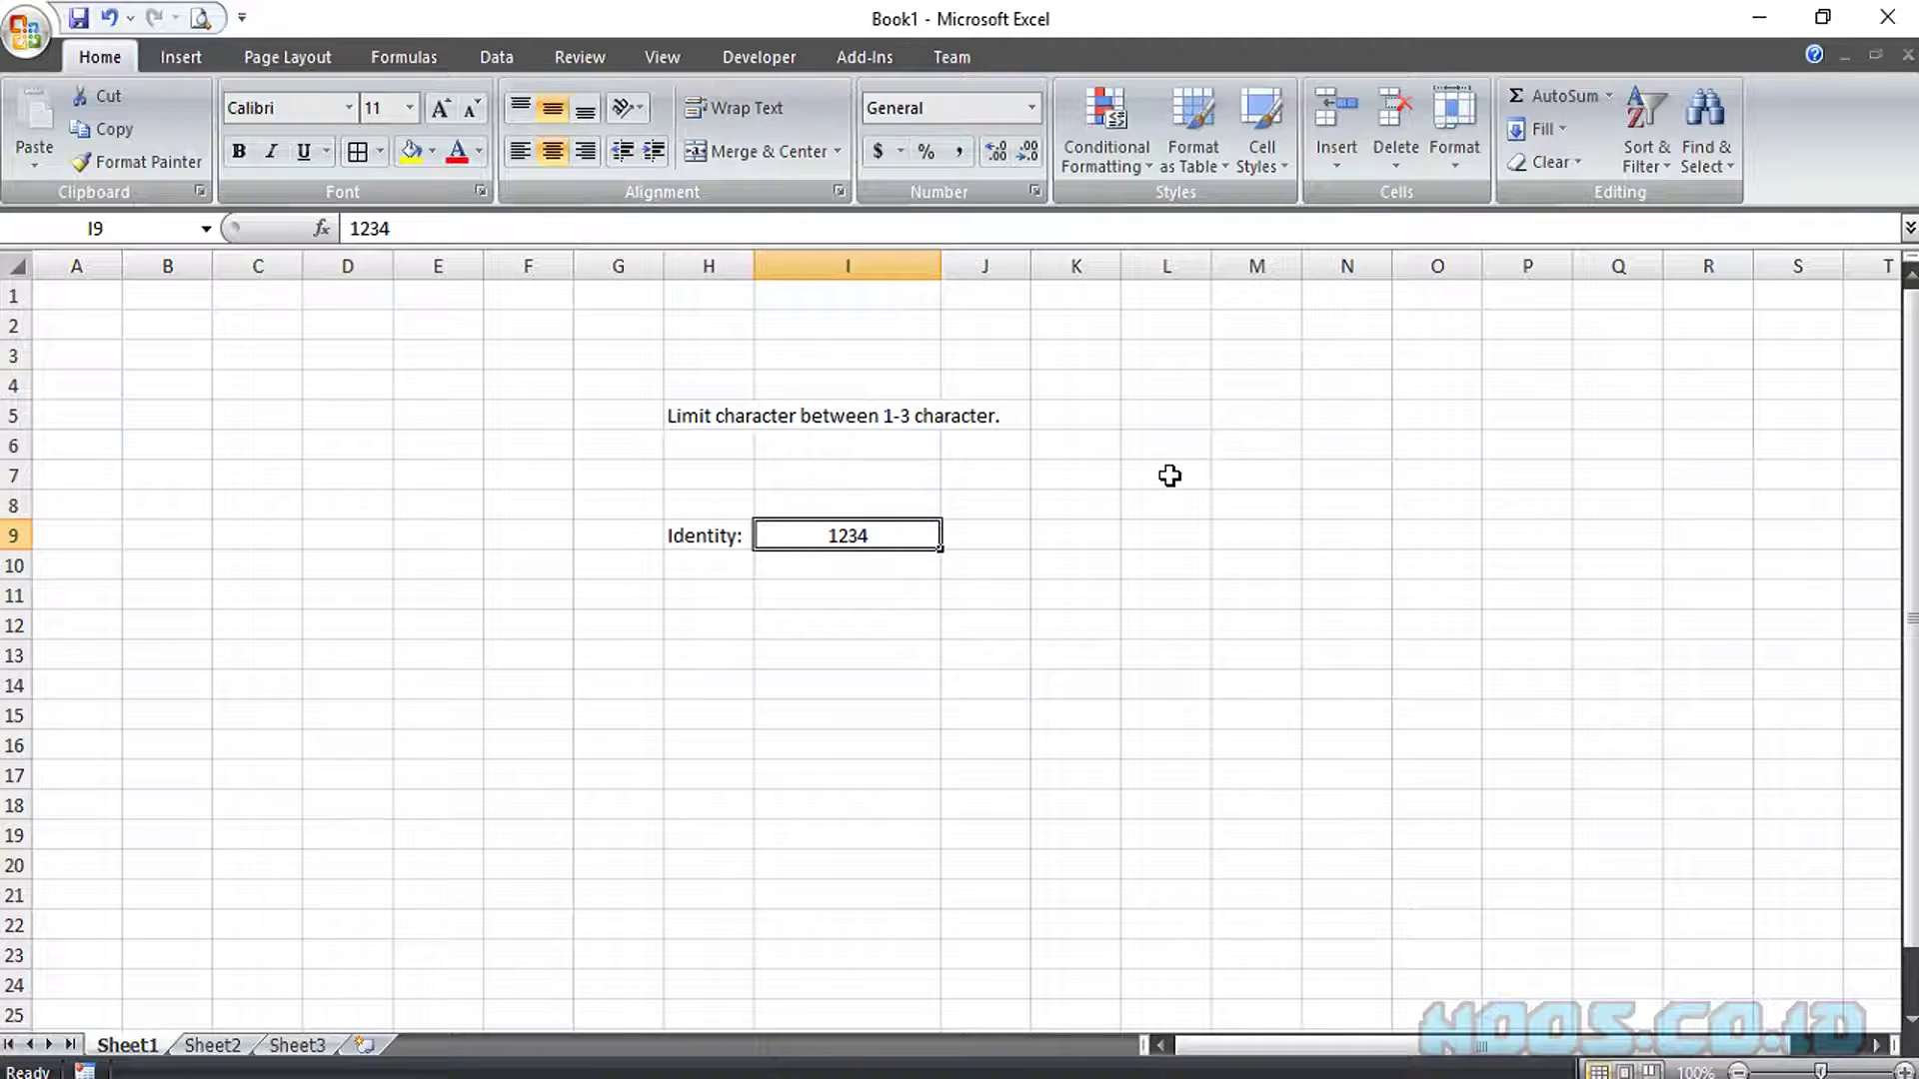
pyautogui.write('abcd')
pyautogui.click(1442, 592)
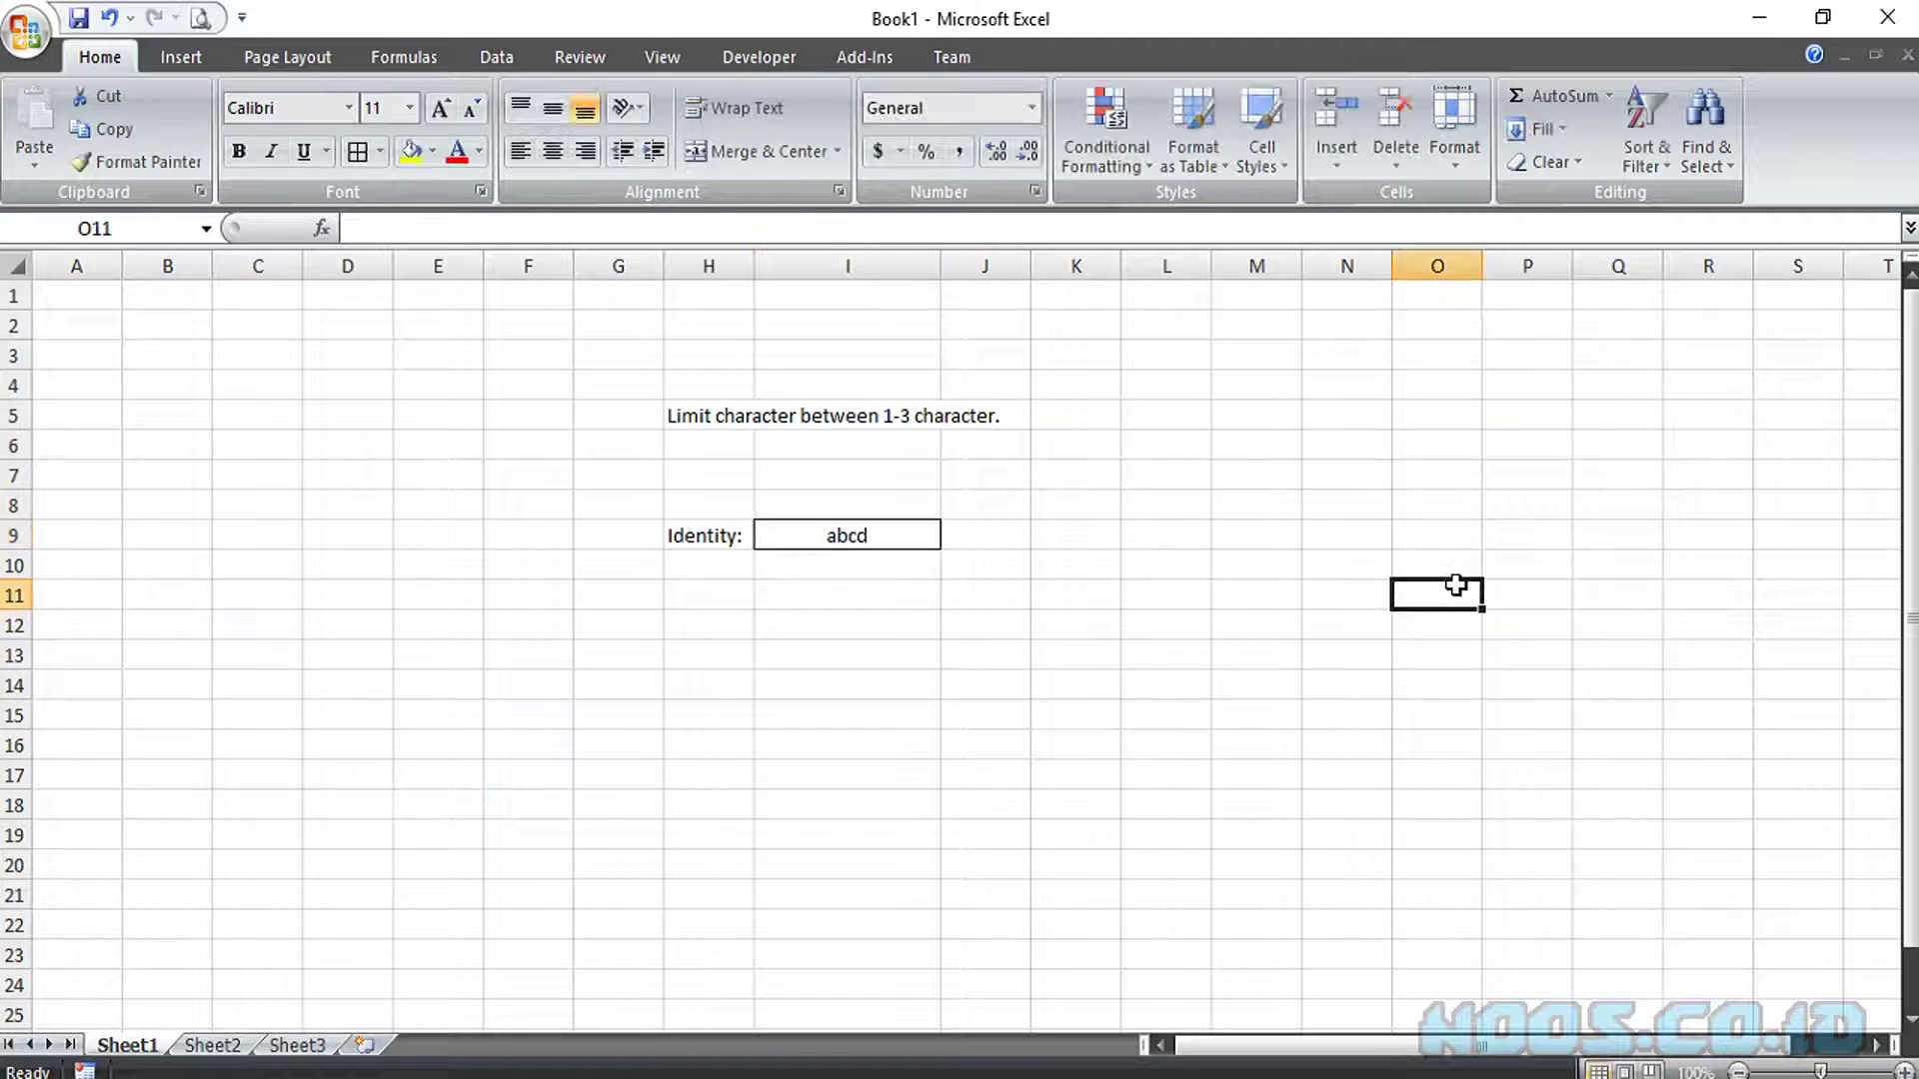
# - Re-enter 1234 in I9, then clear the cell so it is empty
pyautogui.click(877, 541)
pyautogui.write('1234')
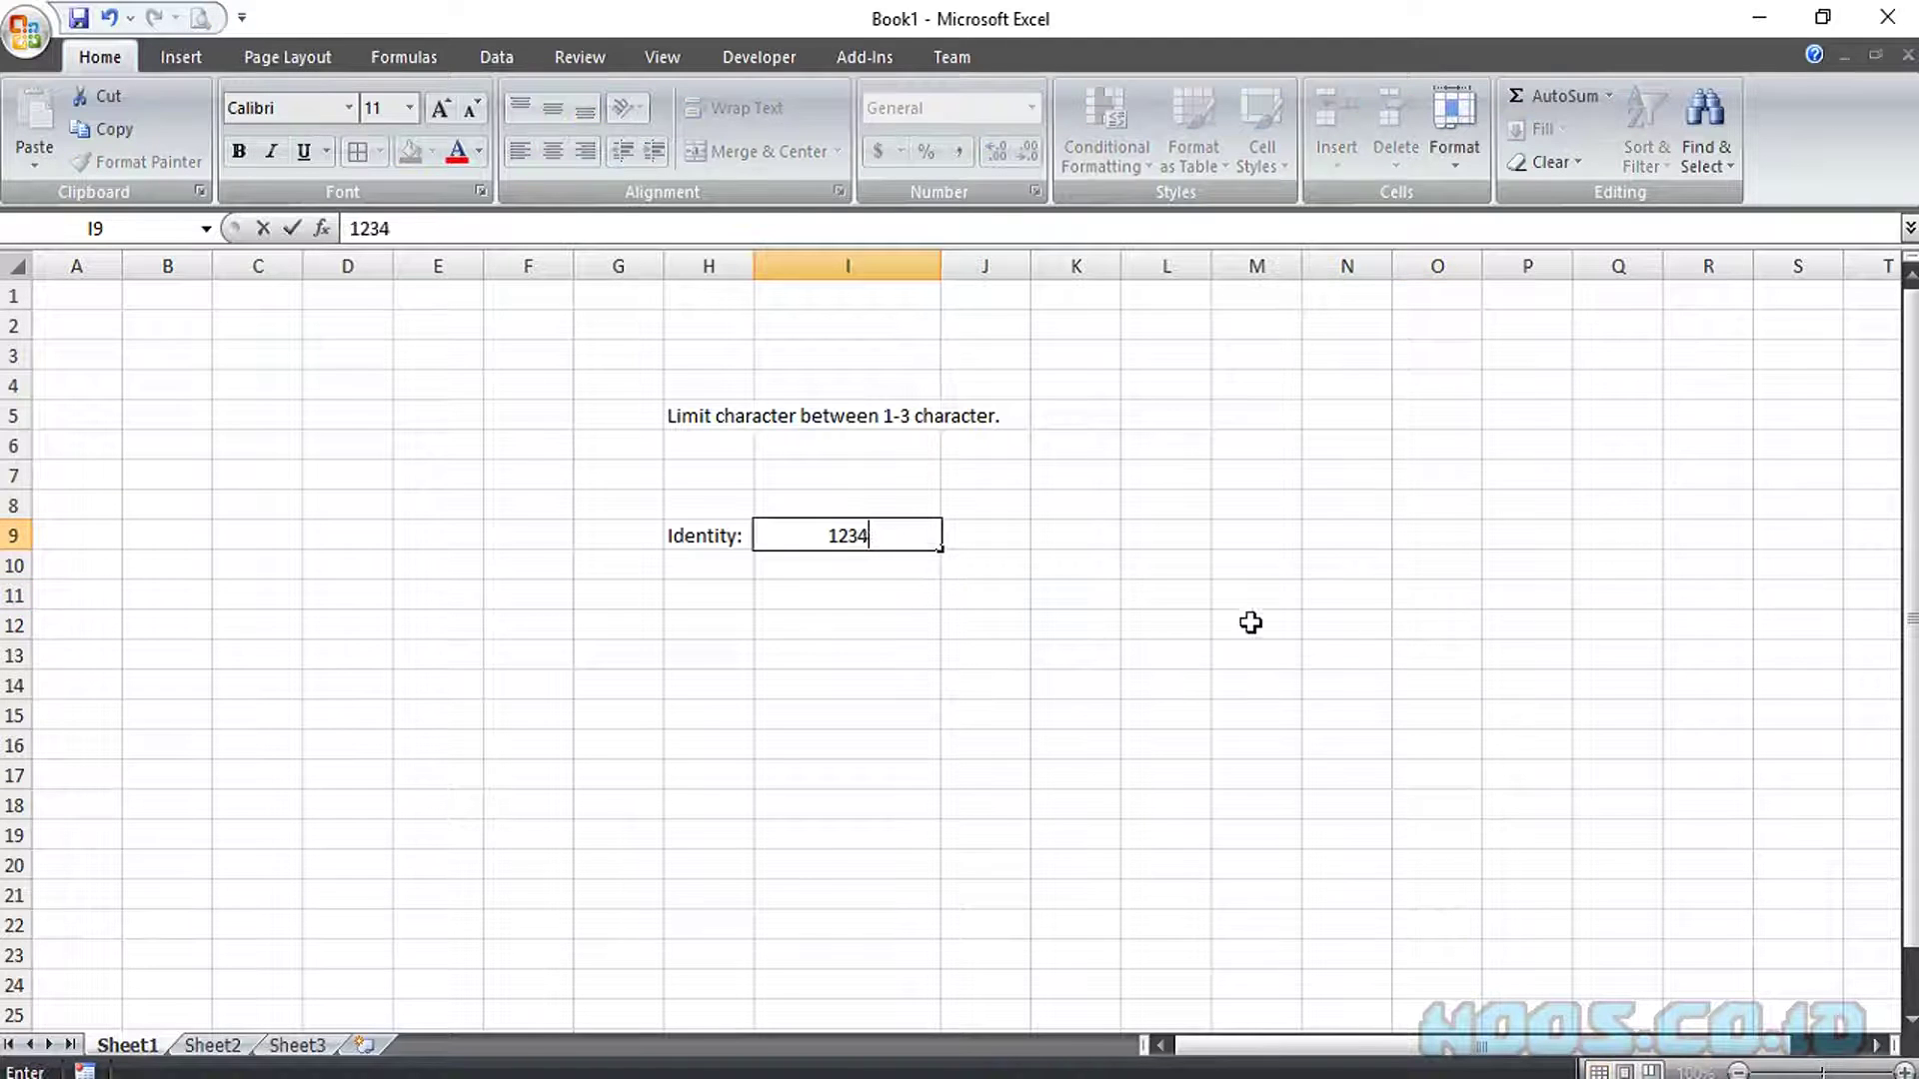
pyautogui.click(1252, 621)
pyautogui.click(968, 593)
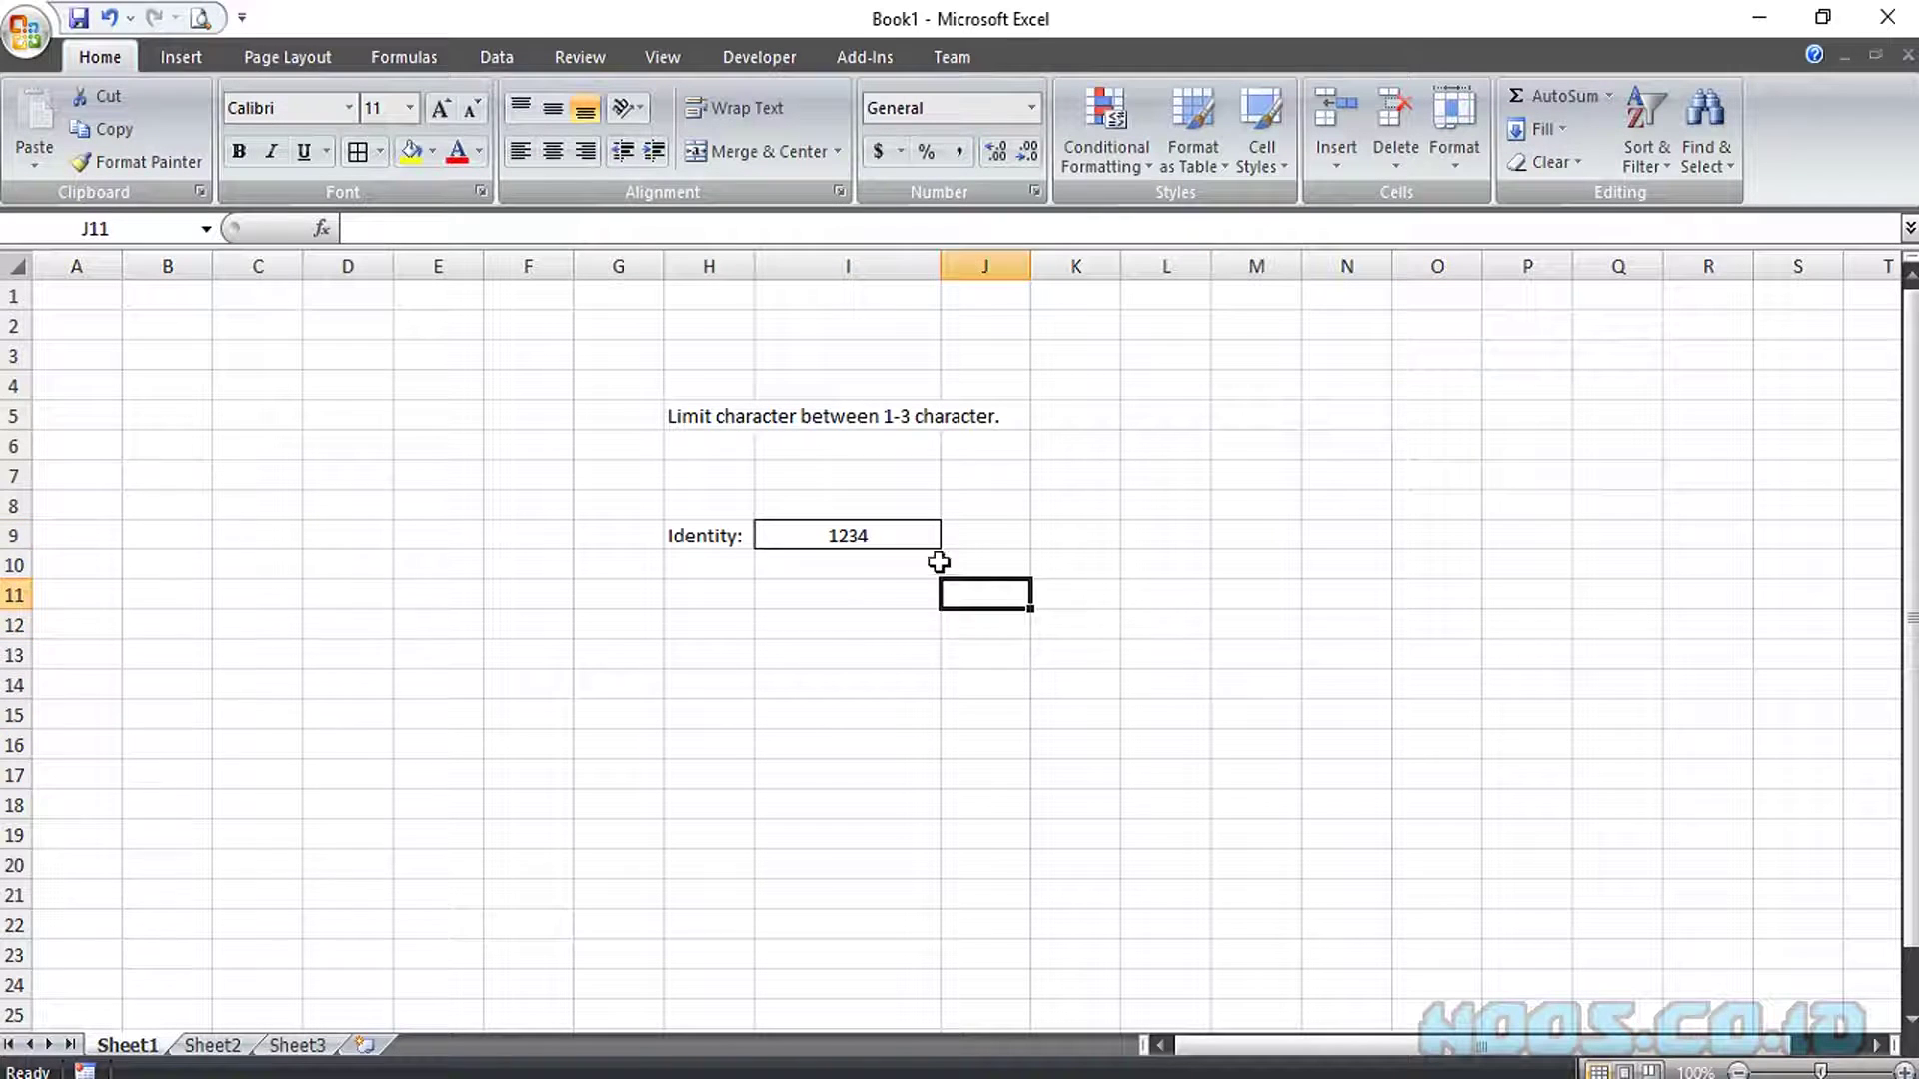
pyautogui.click(911, 538)
pyautogui.press('Delete')
pyautogui.click(1079, 584)
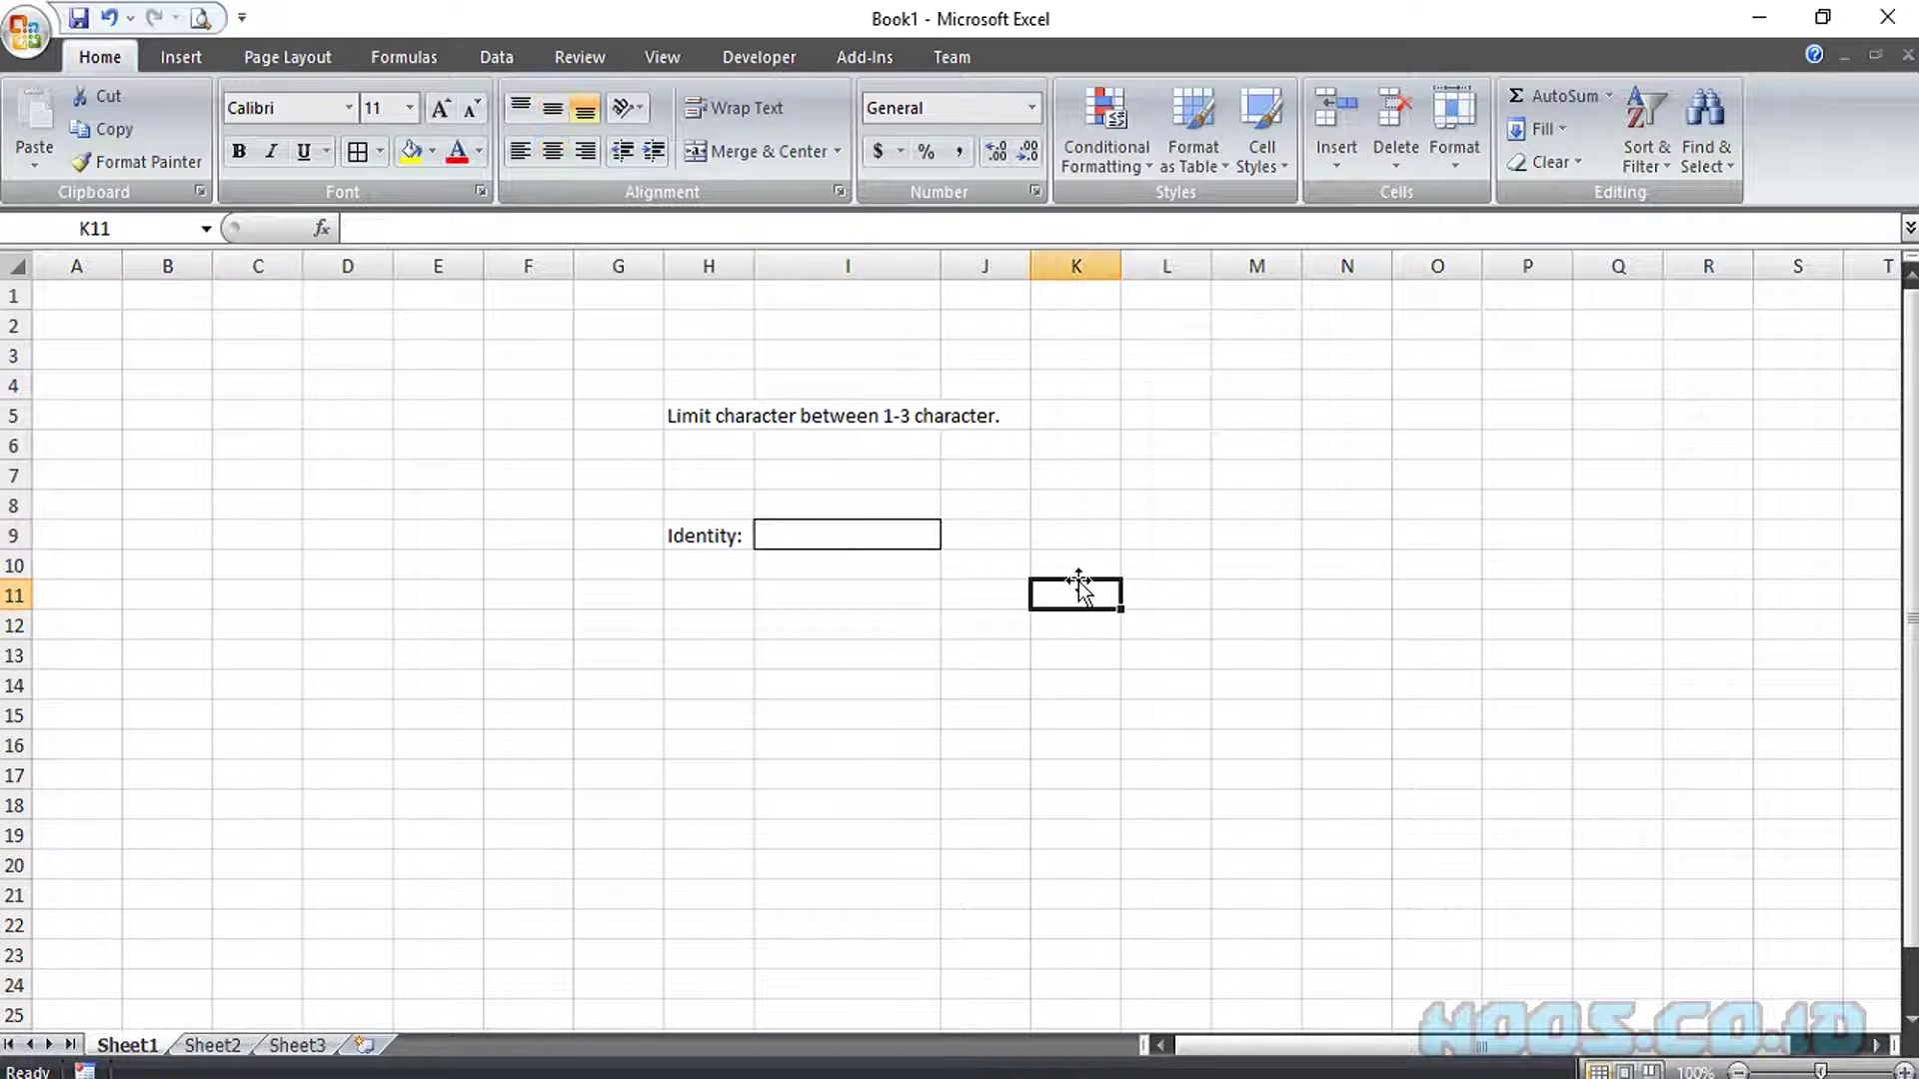
pyautogui.click(836, 528)
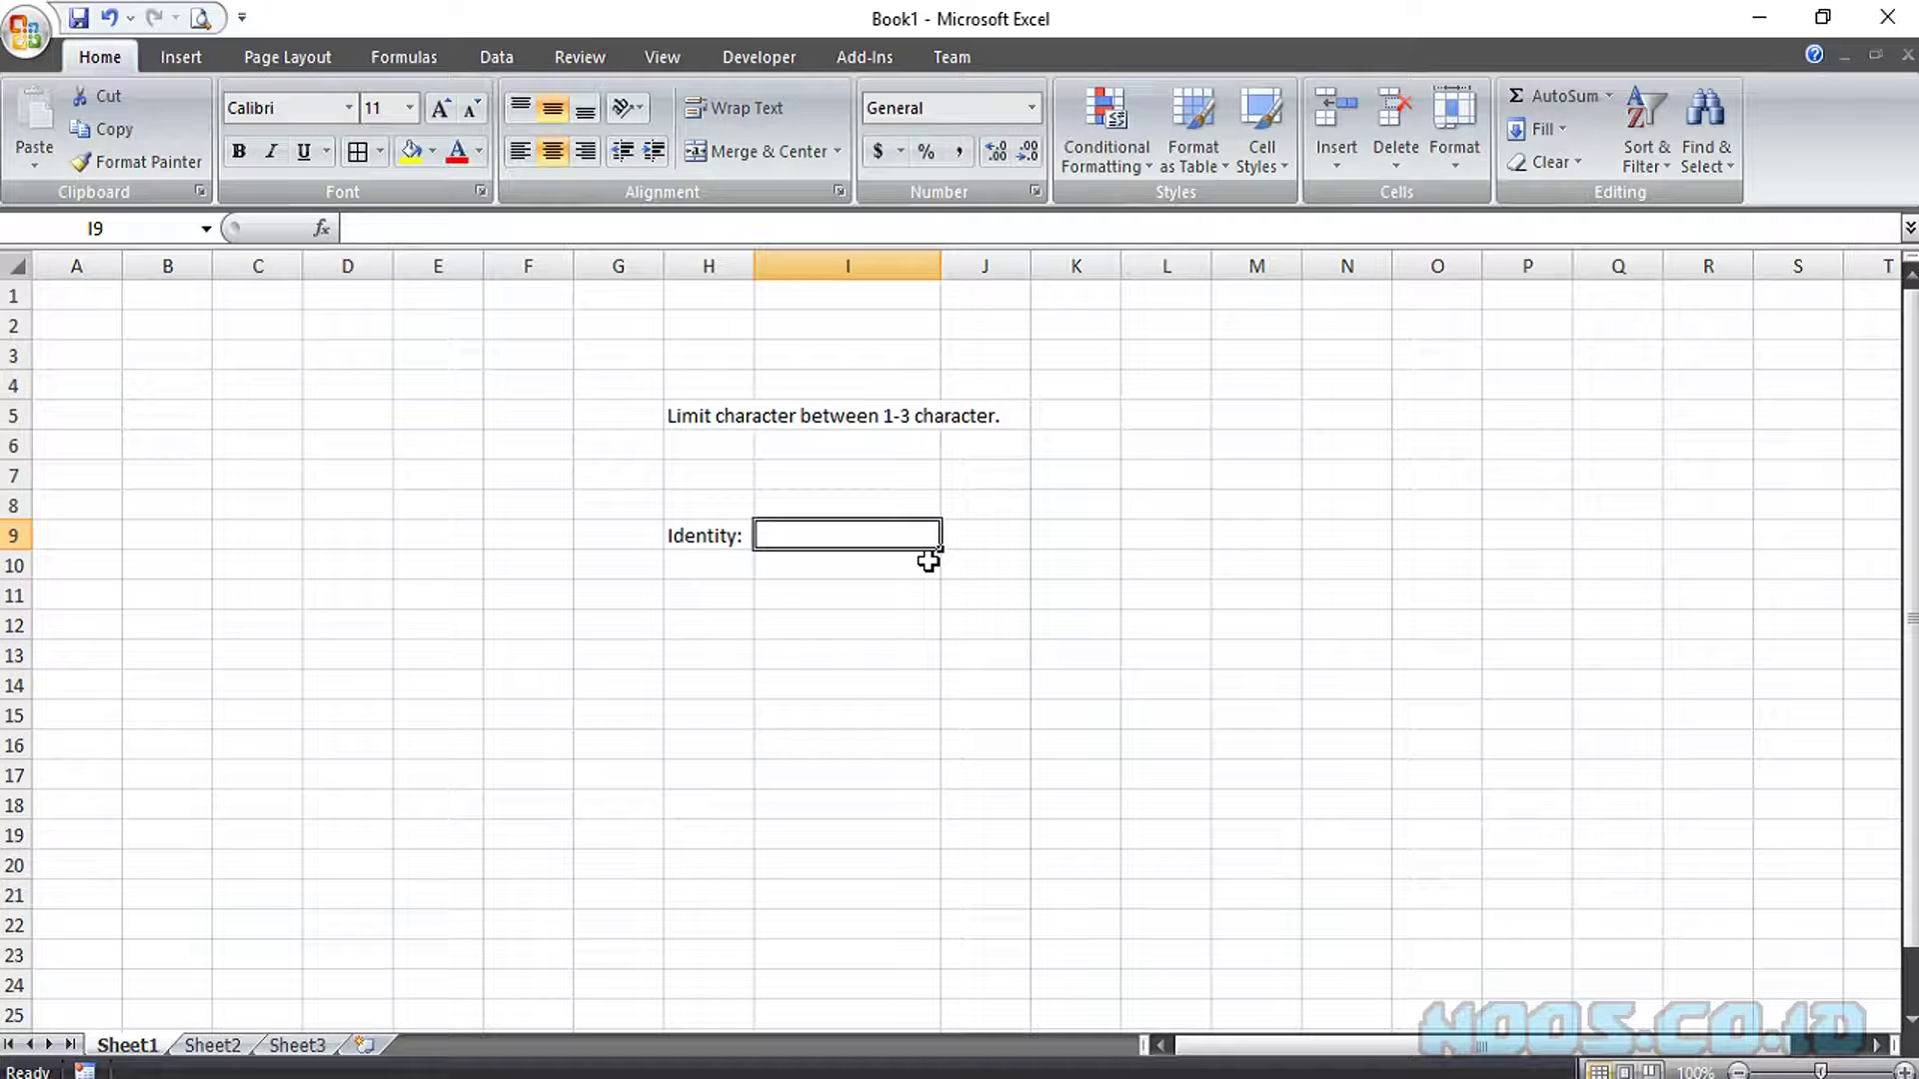
pyautogui.click(1351, 568)
# - With I9 selected, open the Data Validation menu on the Data tab
pyautogui.click(886, 532)
pyautogui.click(500, 64)
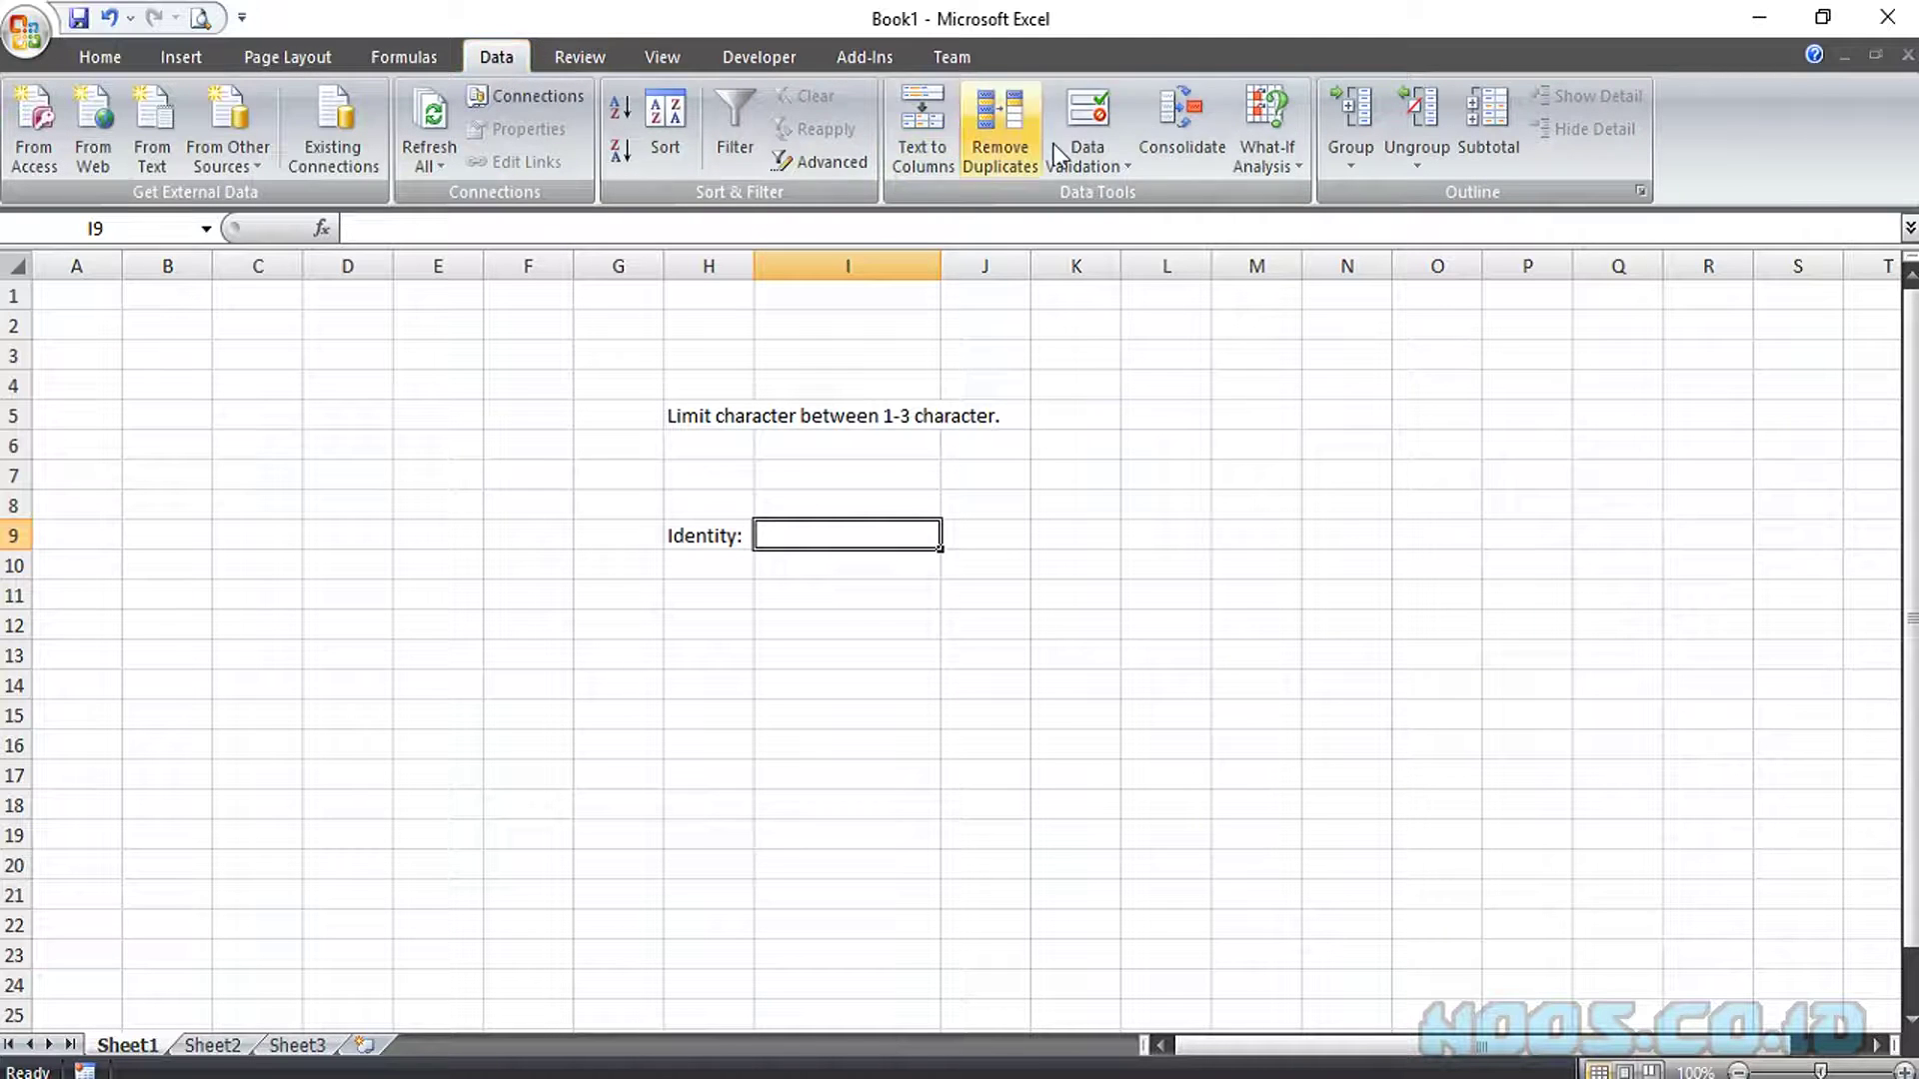
pyautogui.click(1088, 160)
# - Set I9's validation to Text length between, minimum 1, maximum 3
pyautogui.click(1119, 199)
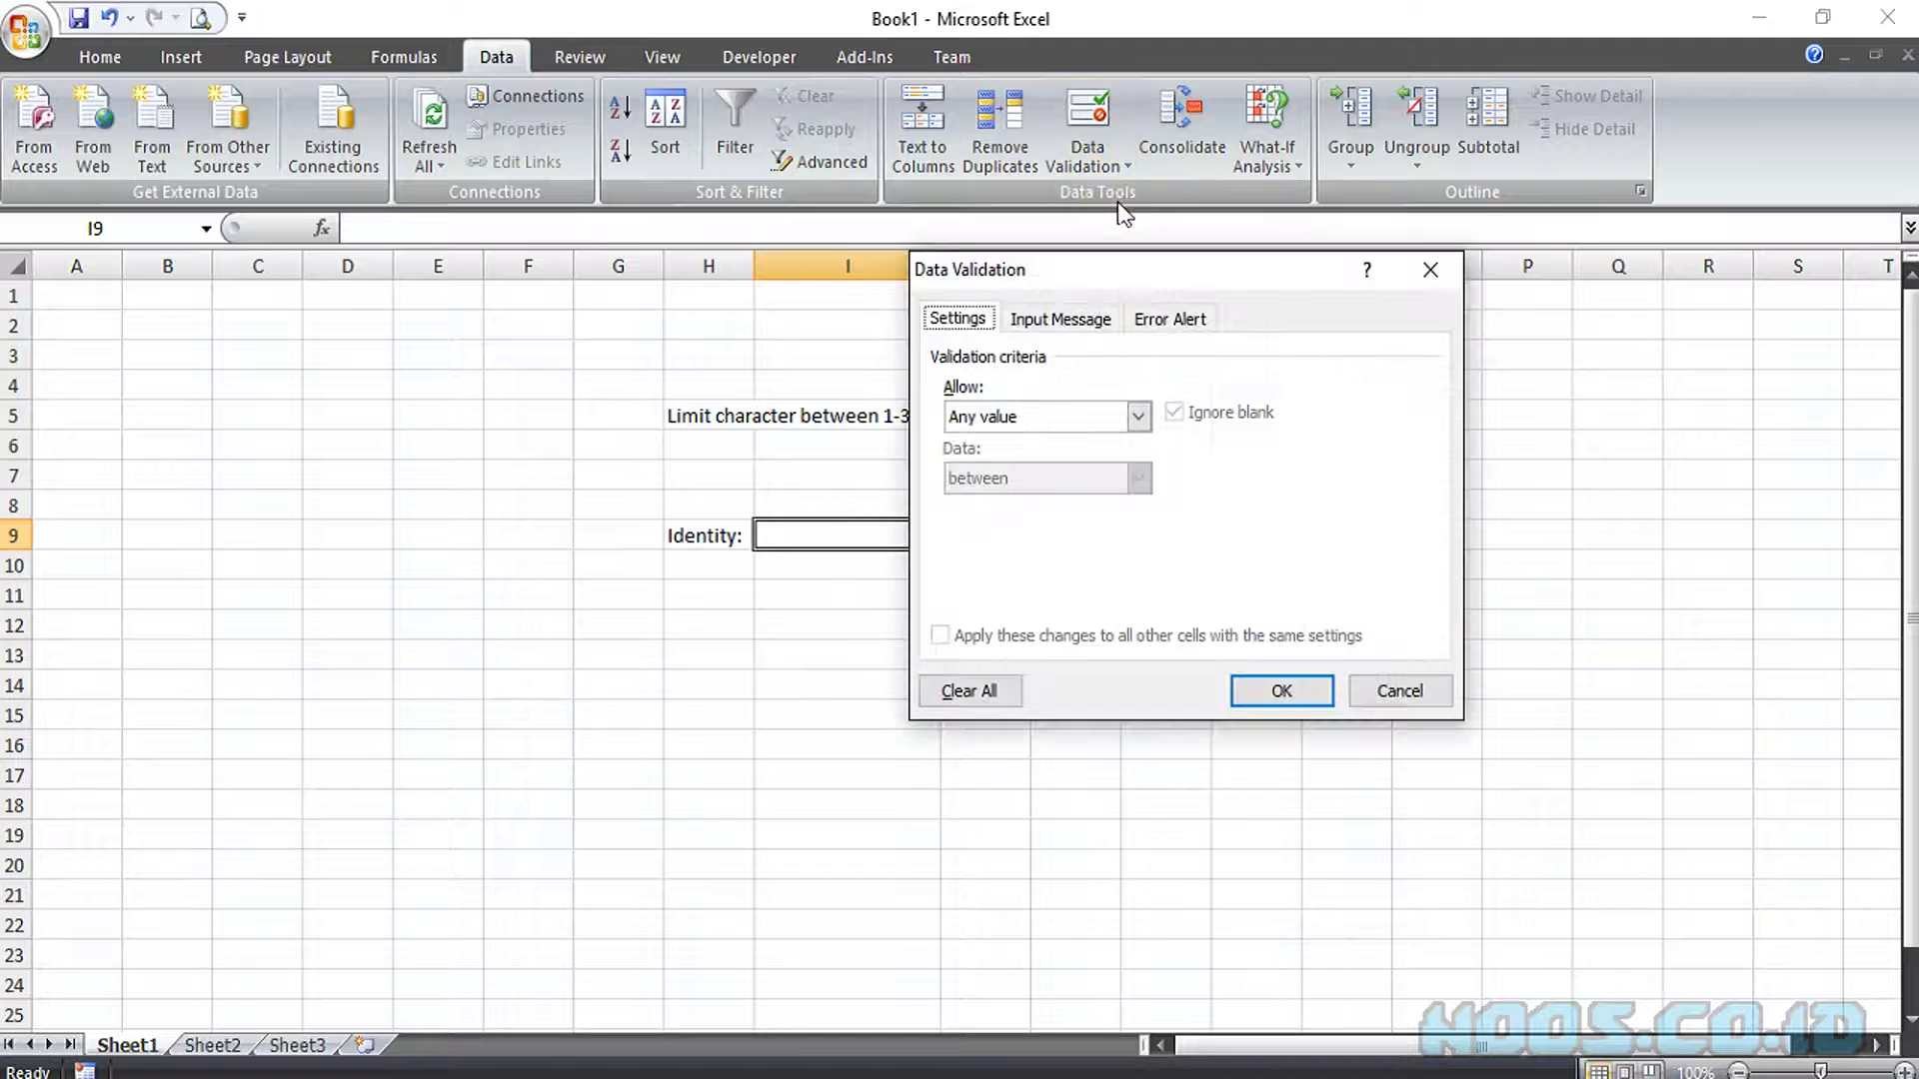
pyautogui.click(1137, 418)
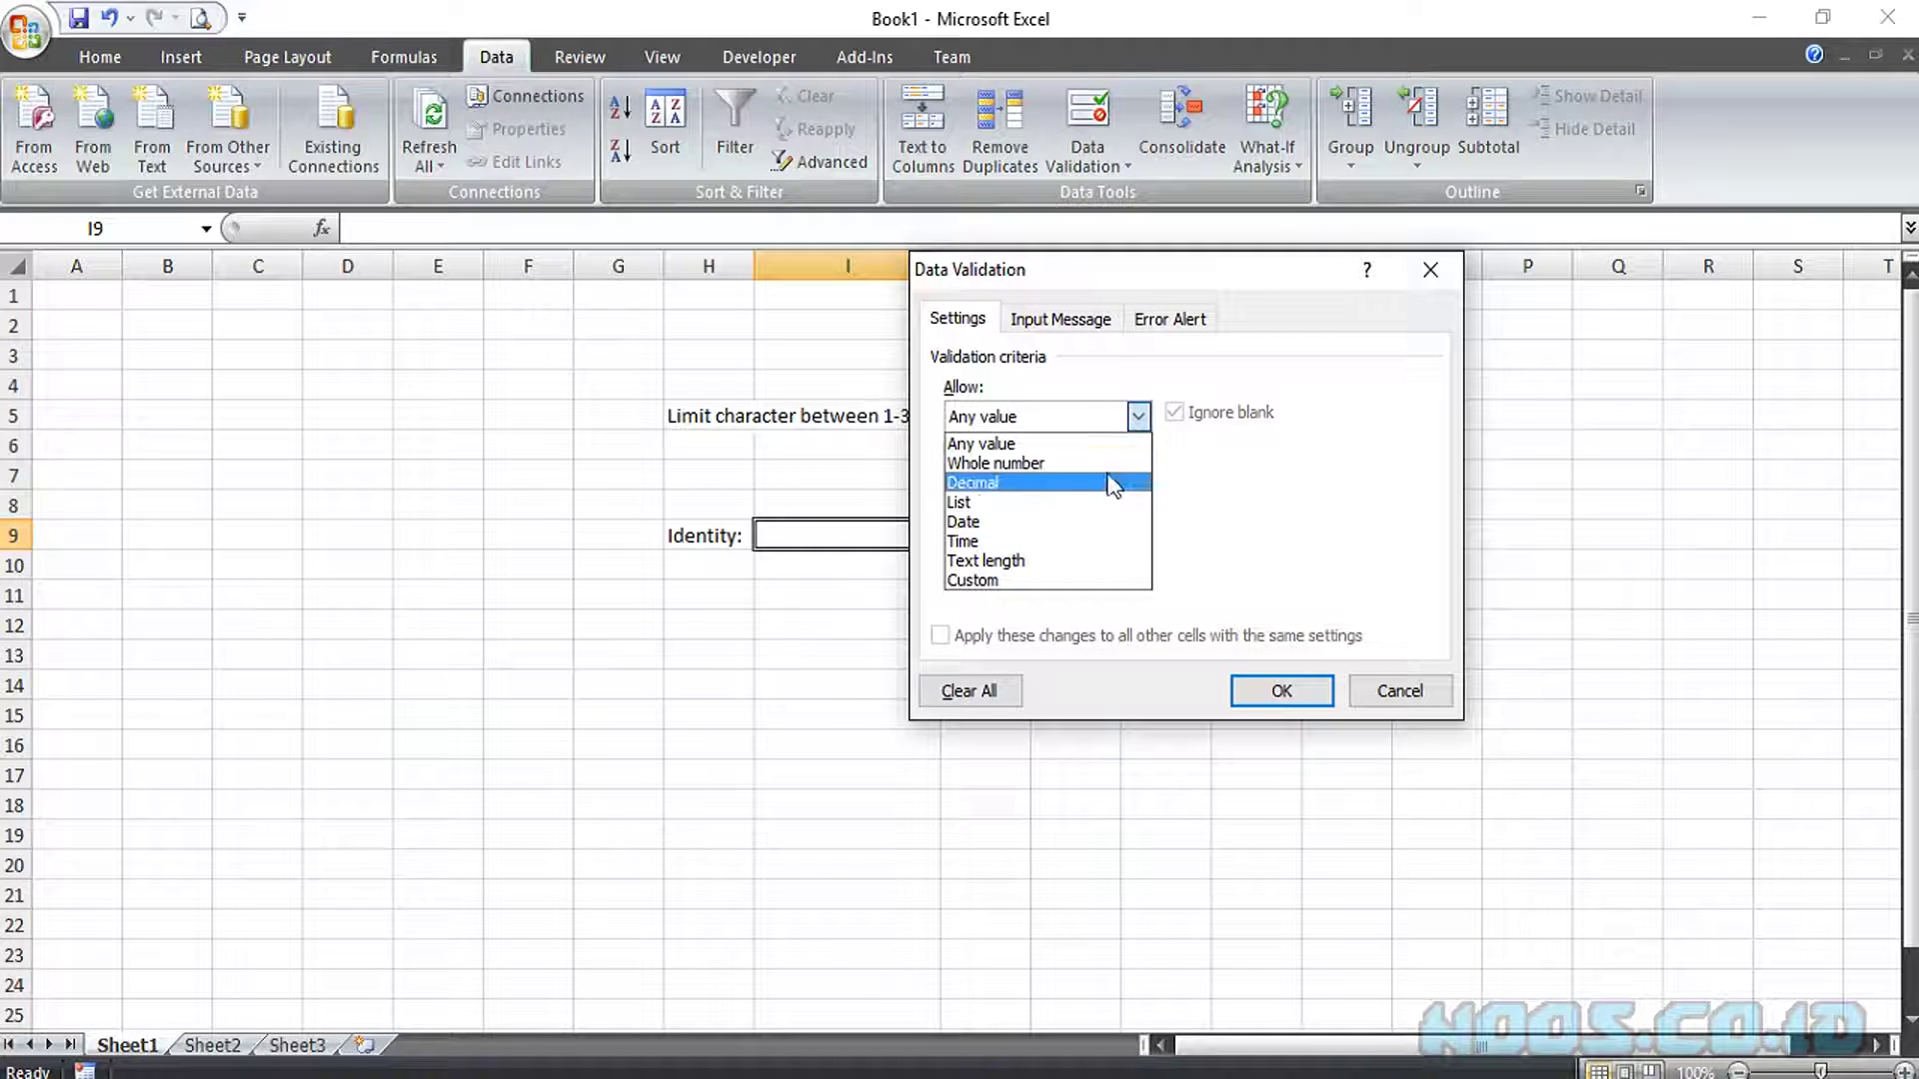
pyautogui.click(1096, 562)
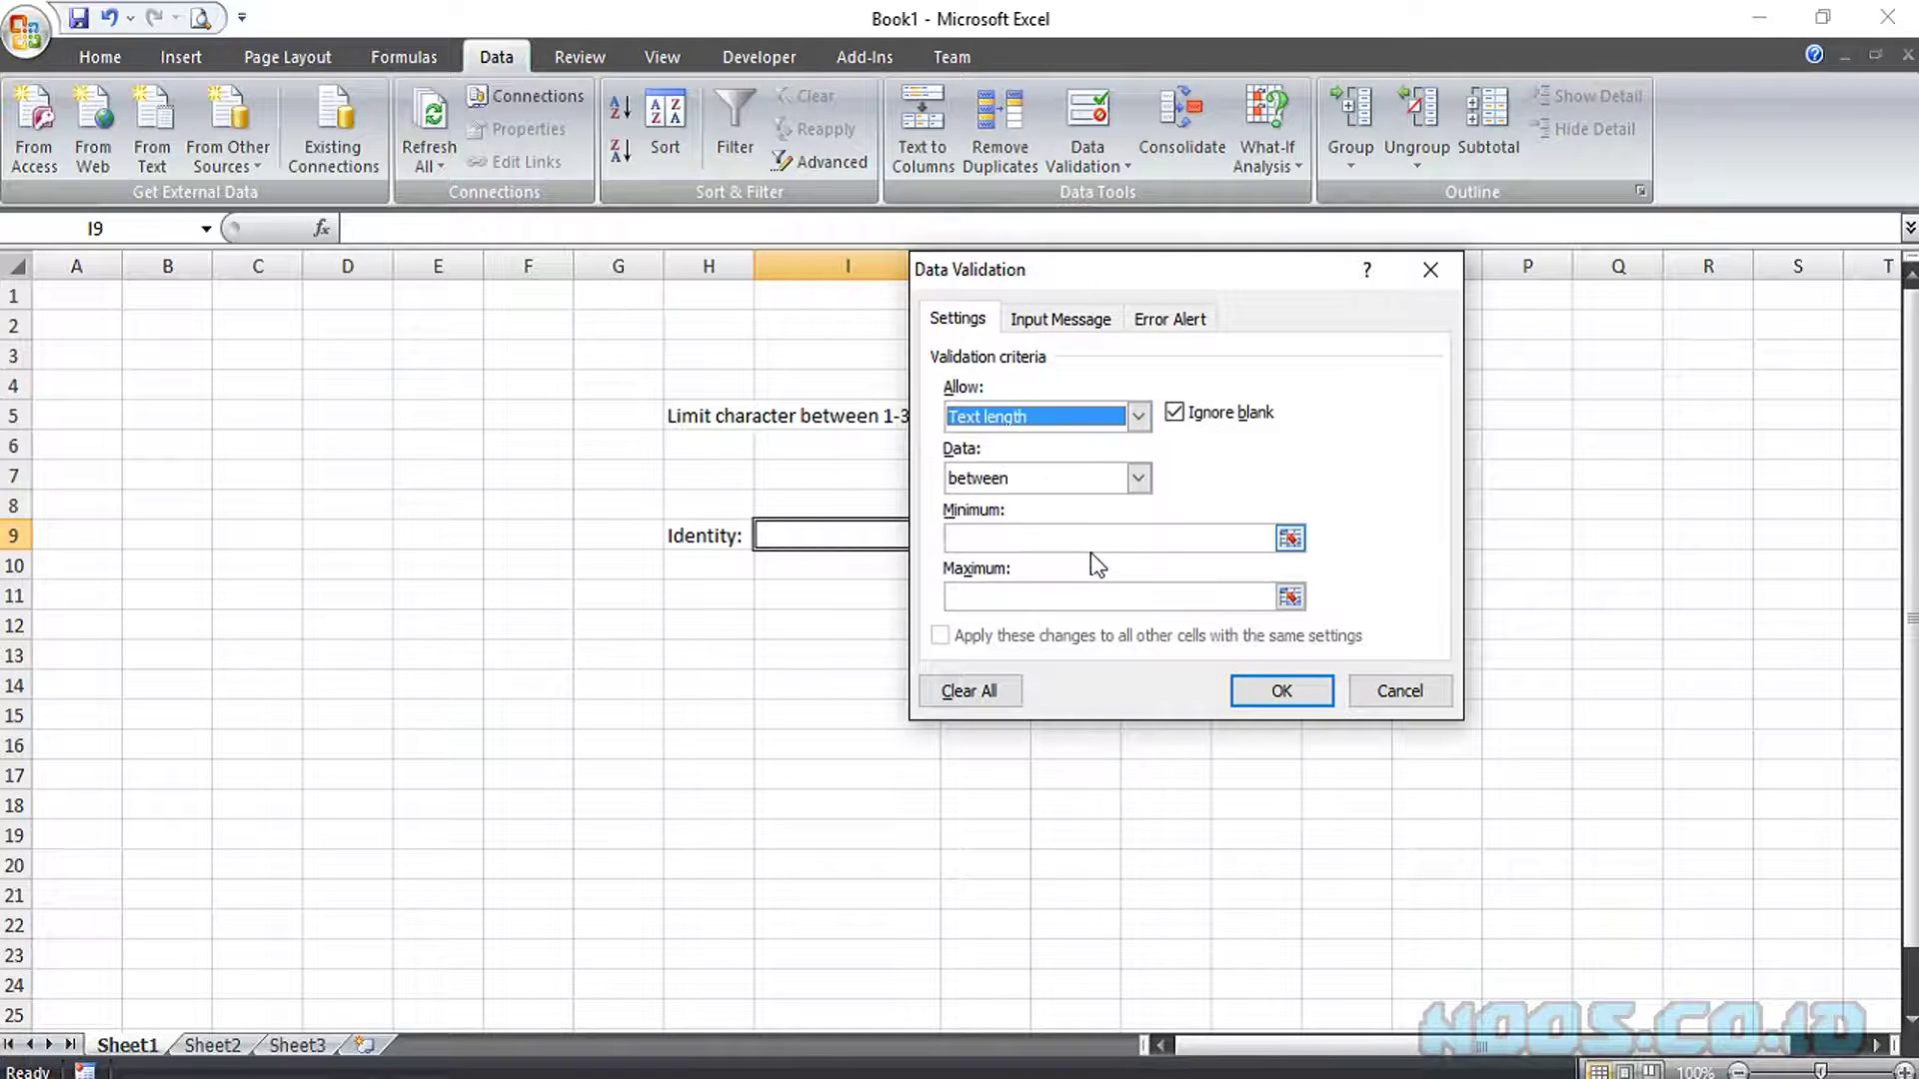
pyautogui.click(1089, 538)
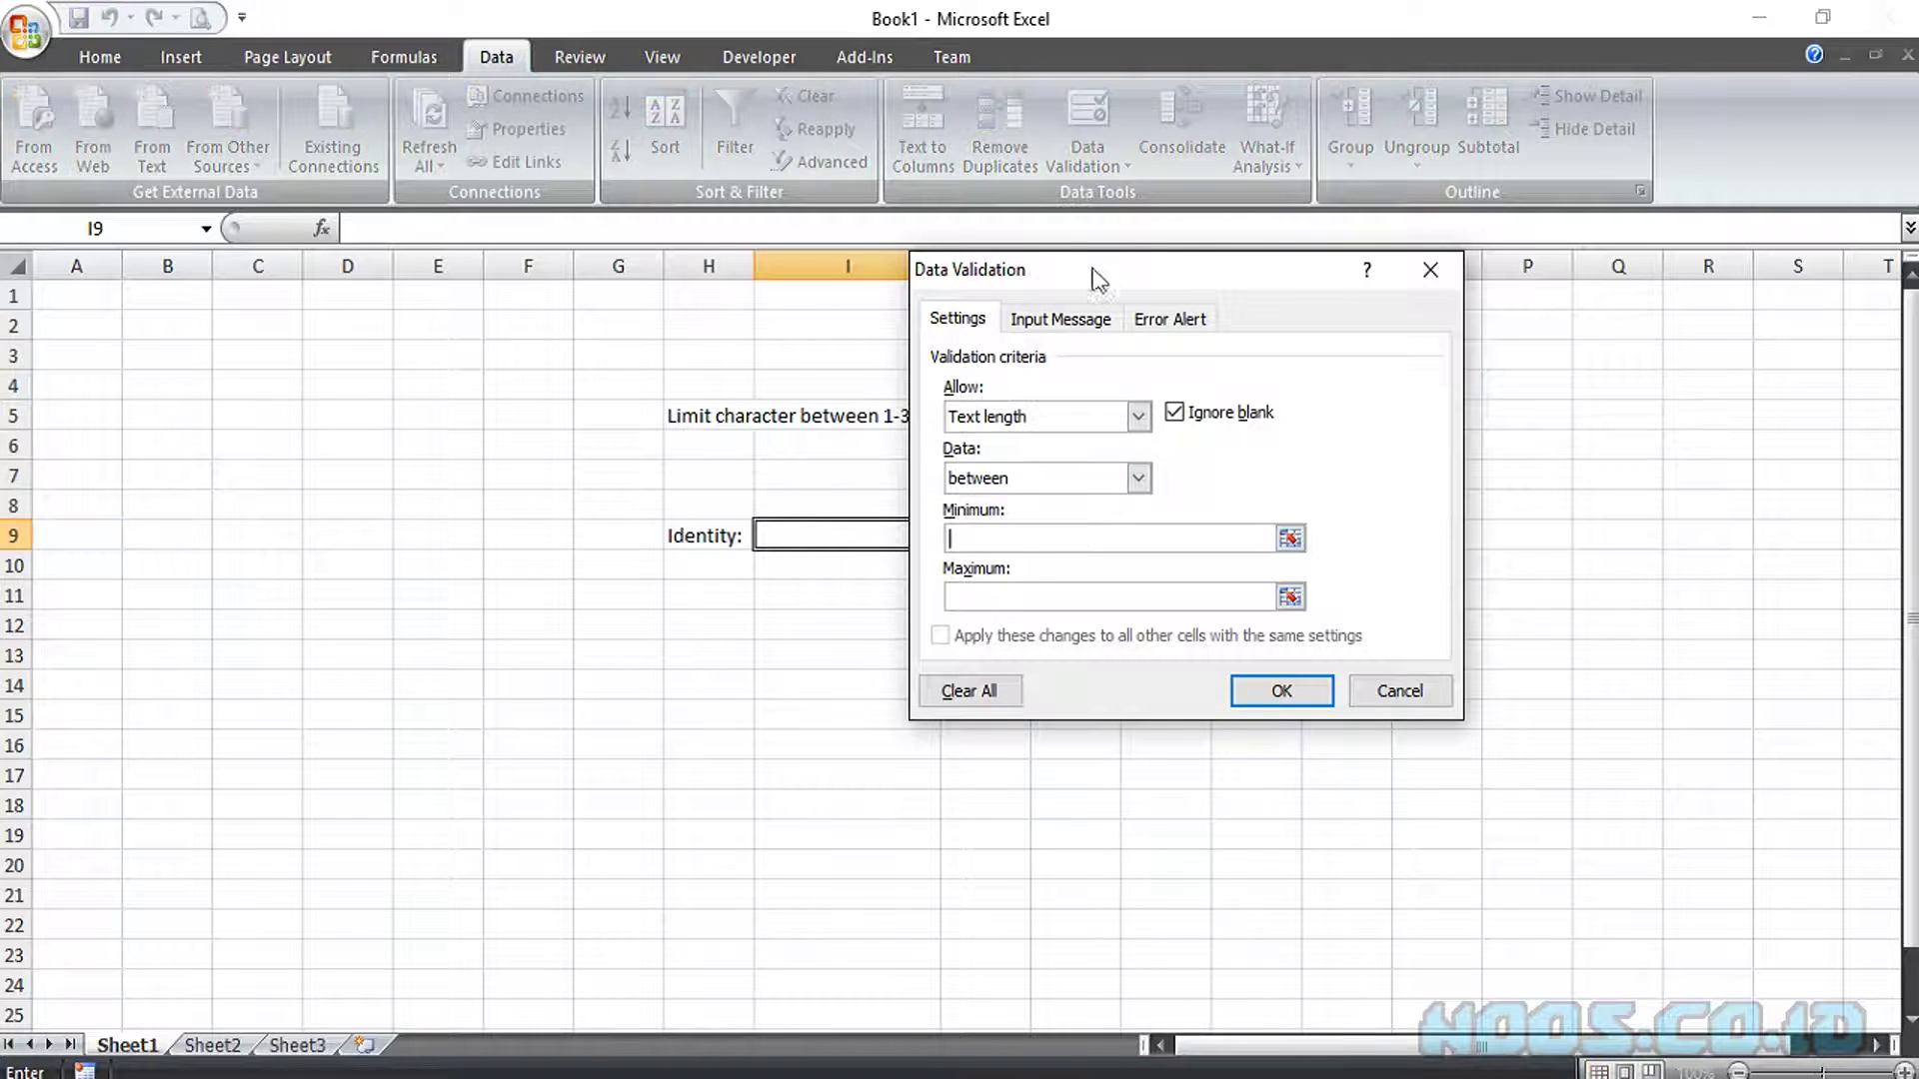
pyautogui.moveTo(1096, 278); pyautogui.dragTo(1201, 299)
pyautogui.write('1')
pyautogui.click(1174, 619)
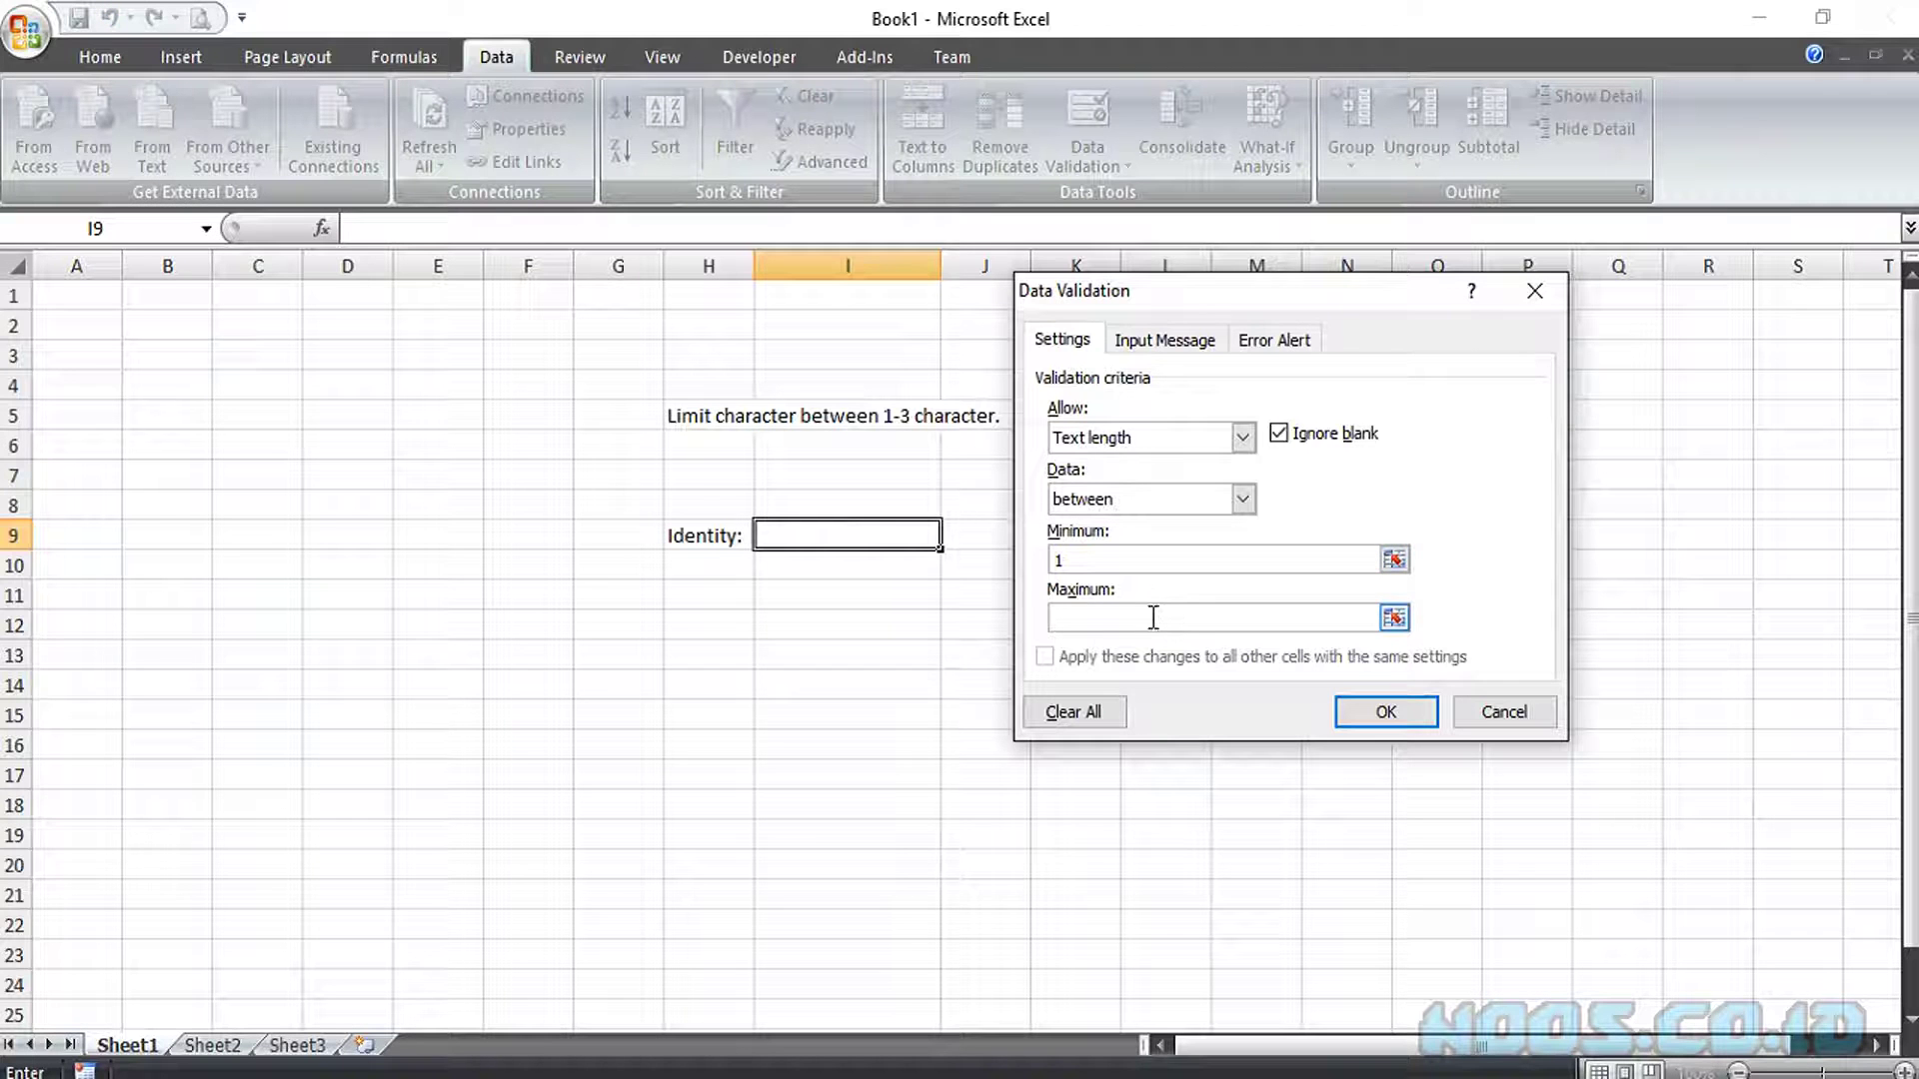
pyautogui.write('3')
pyautogui.click(1162, 341)
# - Add input message title 'Just in 3 character' and text 'Please input maxmum for 3 character !'
pyautogui.click(1188, 478)
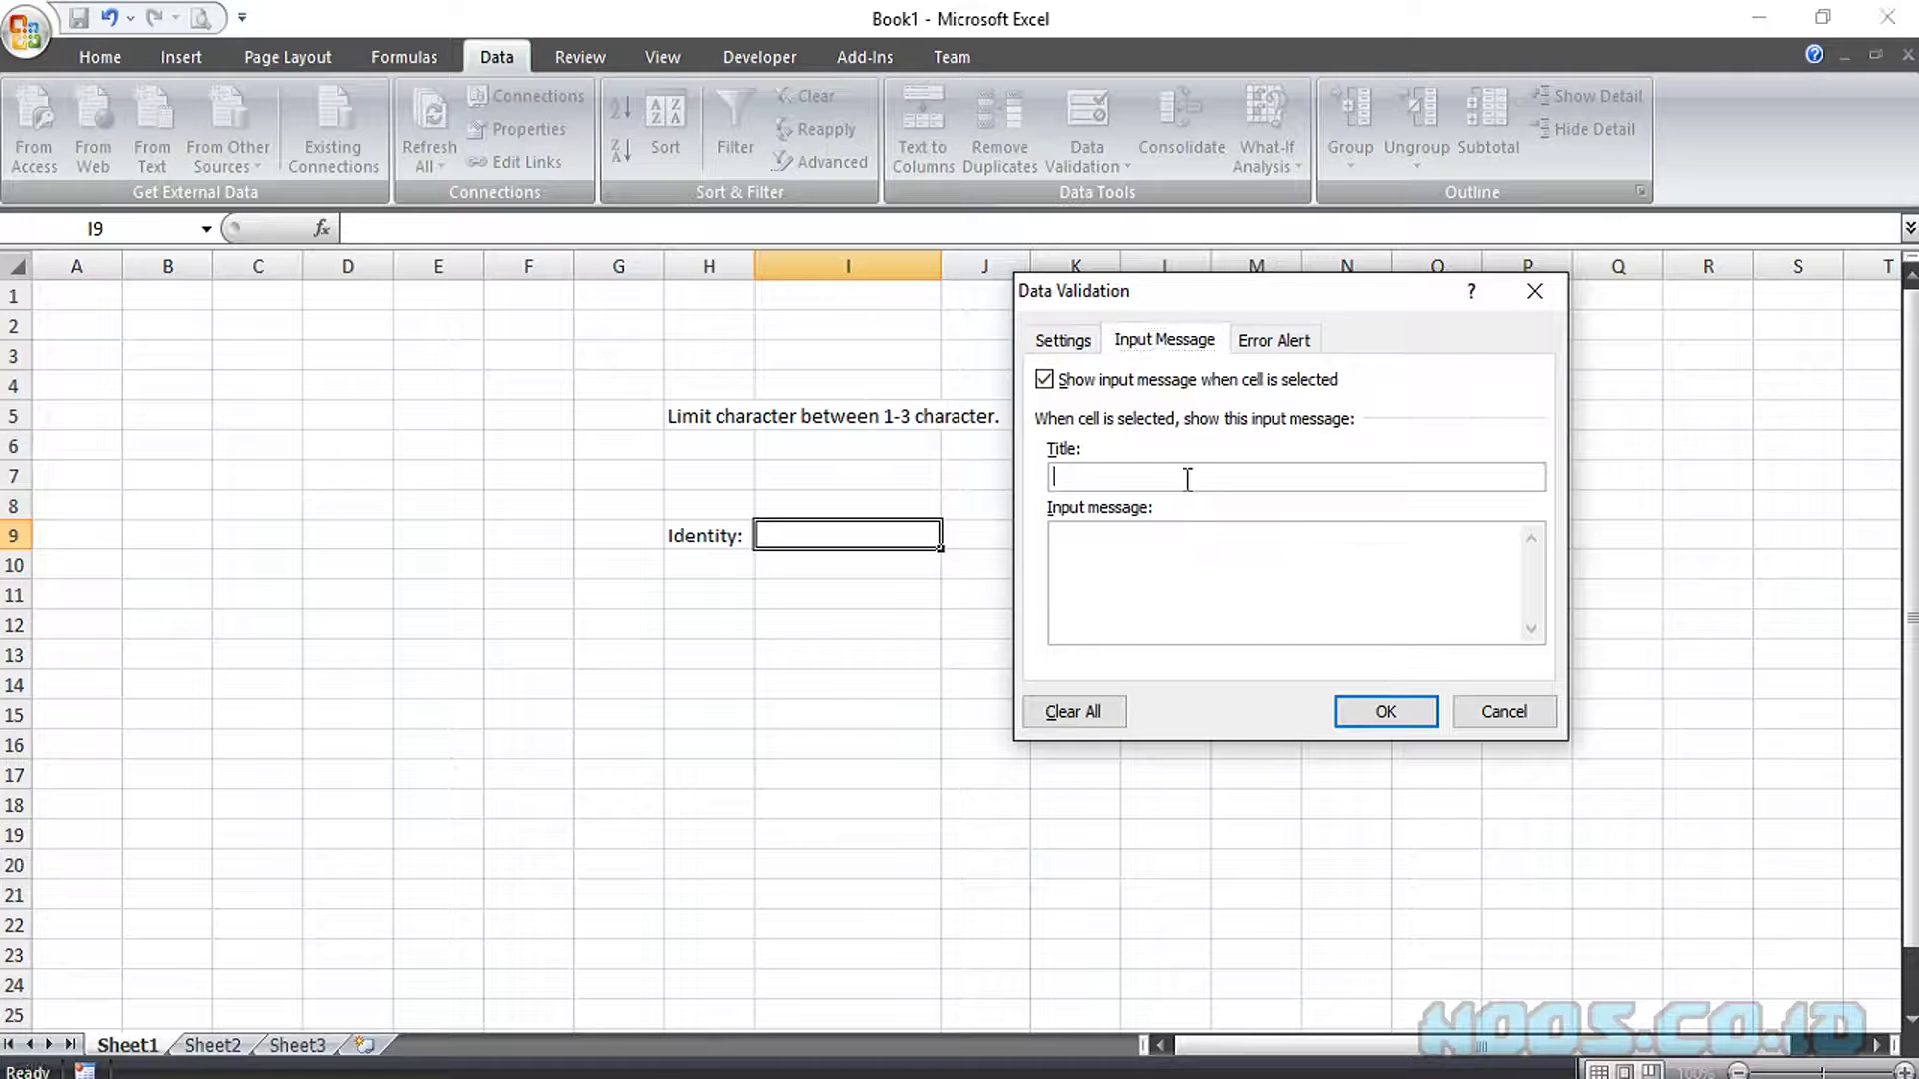
pyautogui.write('Jus')
pyautogui.write('t ')
pyautogui.write('in 3 character')
pyautogui.click(1205, 571)
pyautogui.write('Please ')
pyautogui.write('nput')
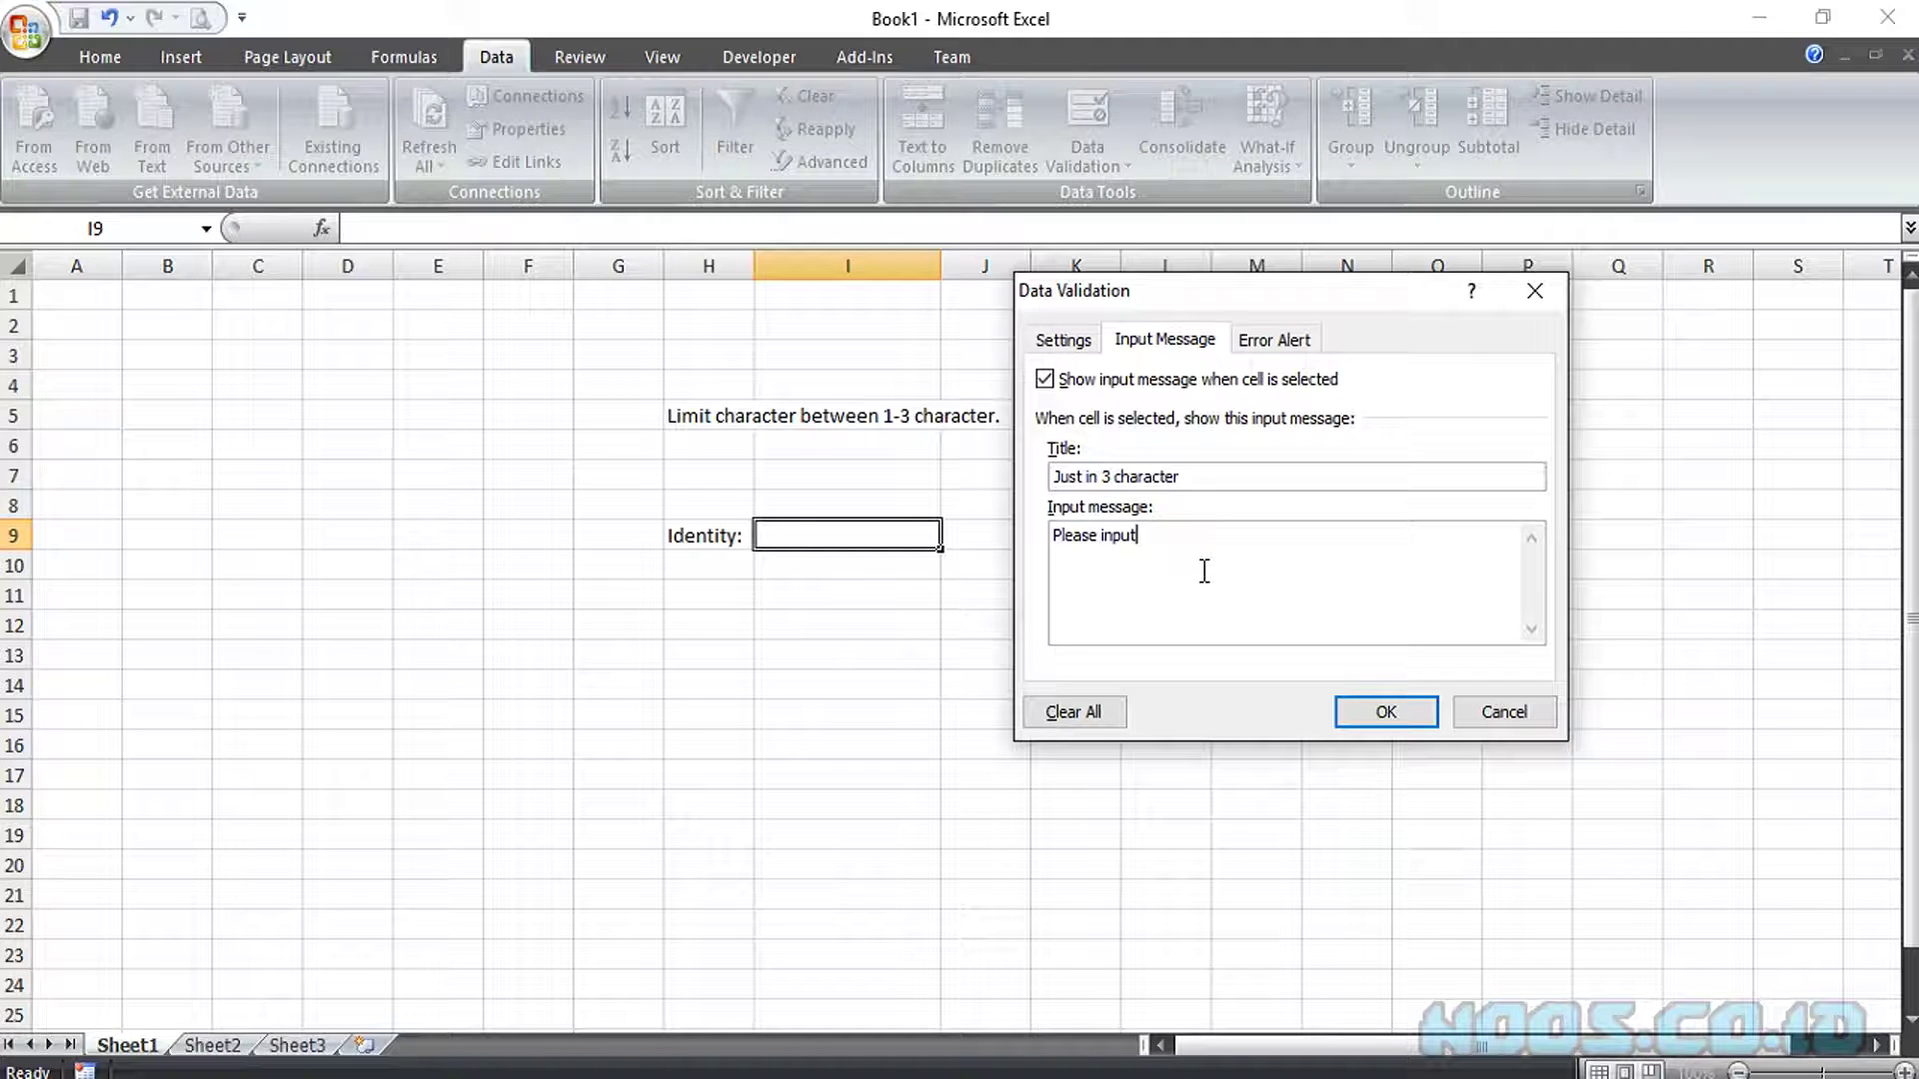
pyautogui.write(' ma')
pyautogui.write('ximu')
pyautogui.press('BackSpace')
pyautogui.press('BackSpace')
pyautogui.press('BackSpace')
pyautogui.write('xmum for 3 character')
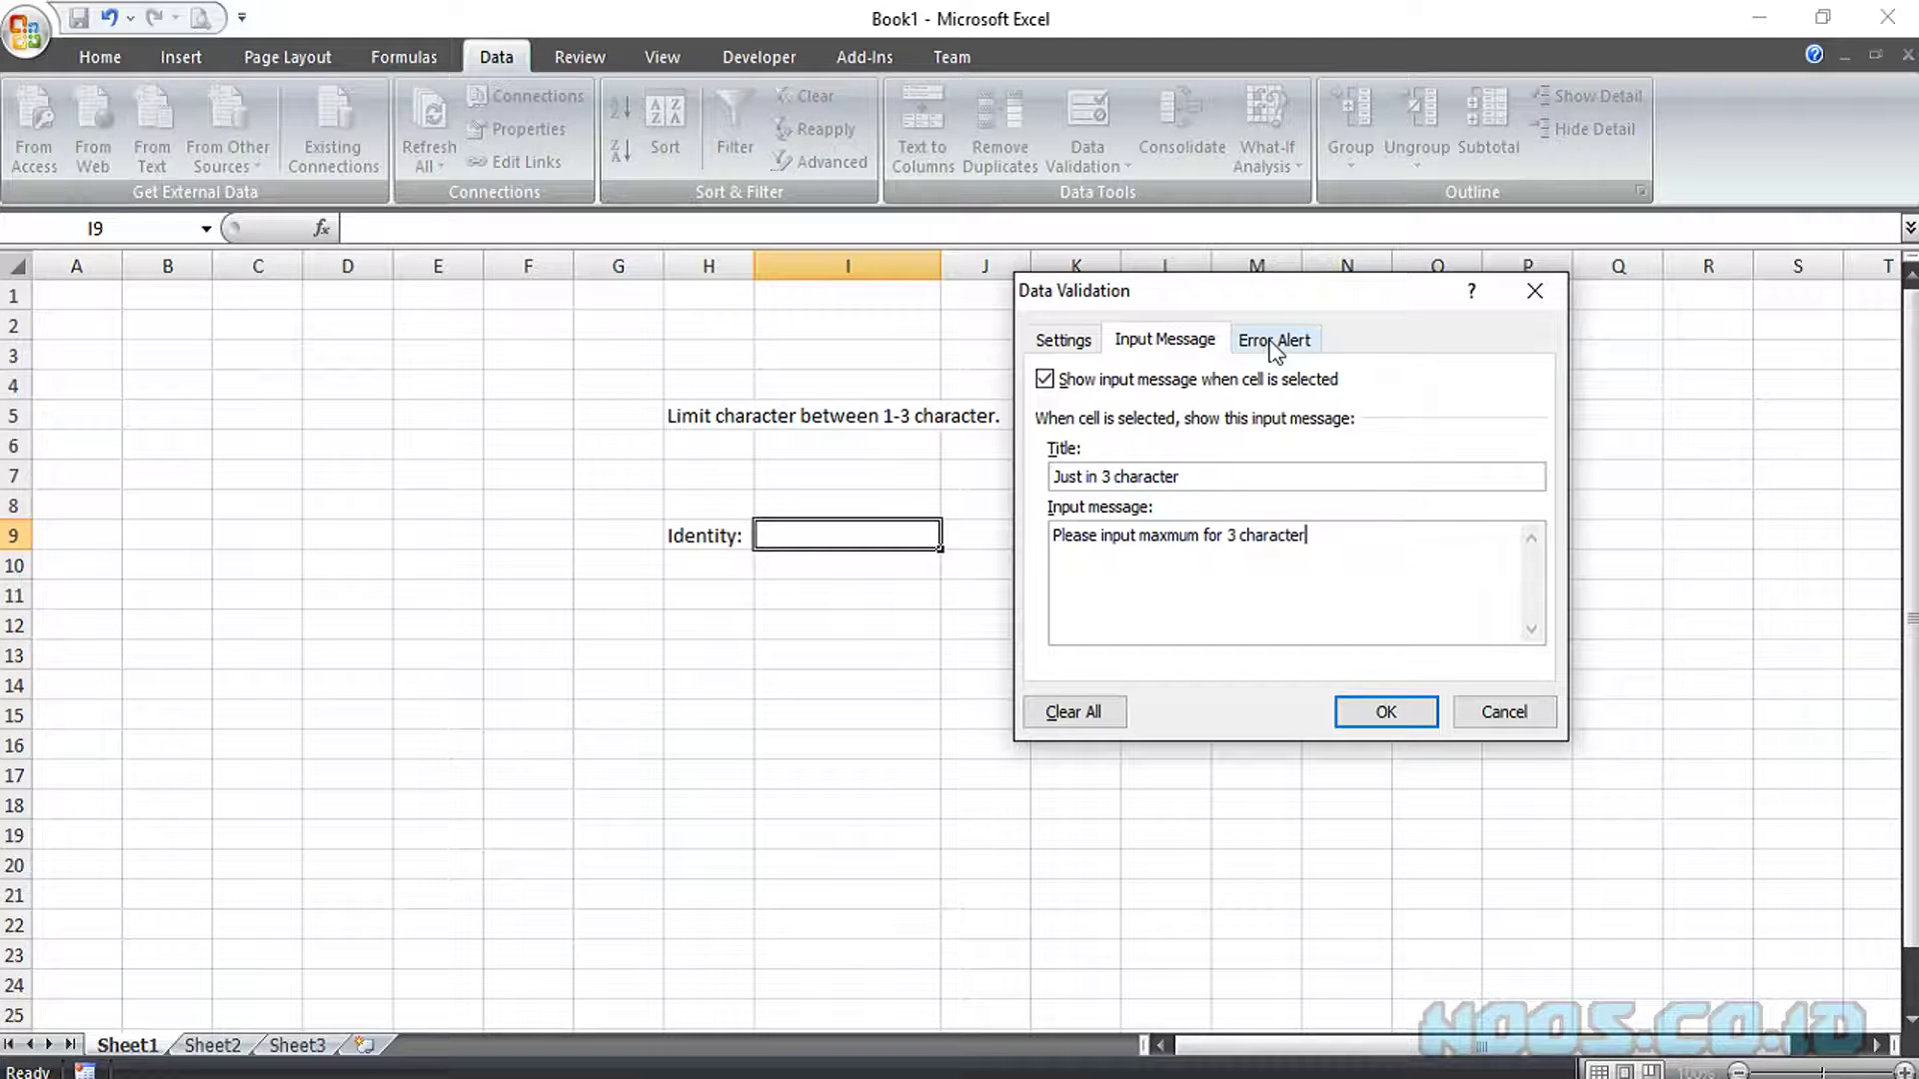
pyautogui.write(' !')
# - Create a Stop error alert titled 'Info' reading 'Error, please dont more than 3 character !'
pyautogui.click(1272, 345)
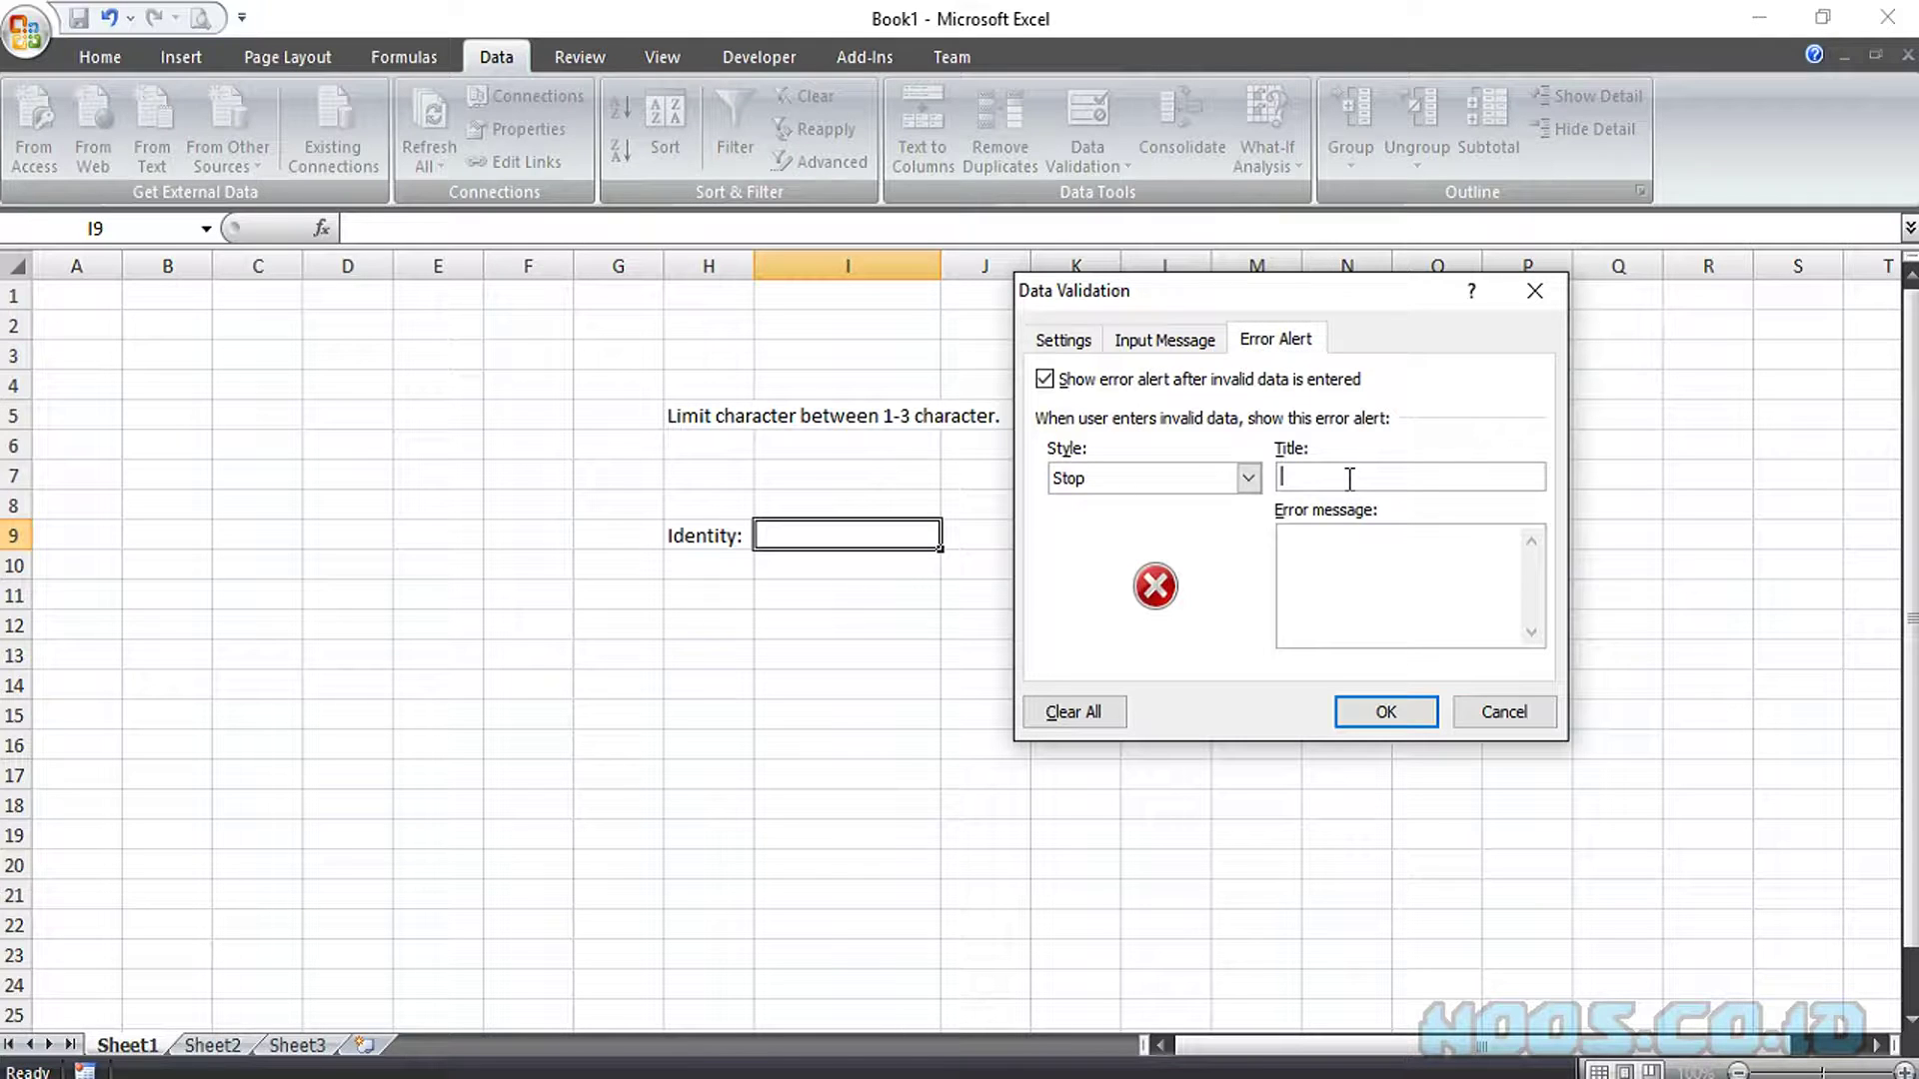
pyautogui.write('Inf')
pyautogui.write('o')
pyautogui.write('Error')
pyautogui.write('al')
pyautogui.press('BackSpace')
pyautogui.press('BackSpace')
pyautogui.write(', plea')
pyautogui.write('se do')
pyautogui.write('nt ')
pyautogui.write('more than 3 ')
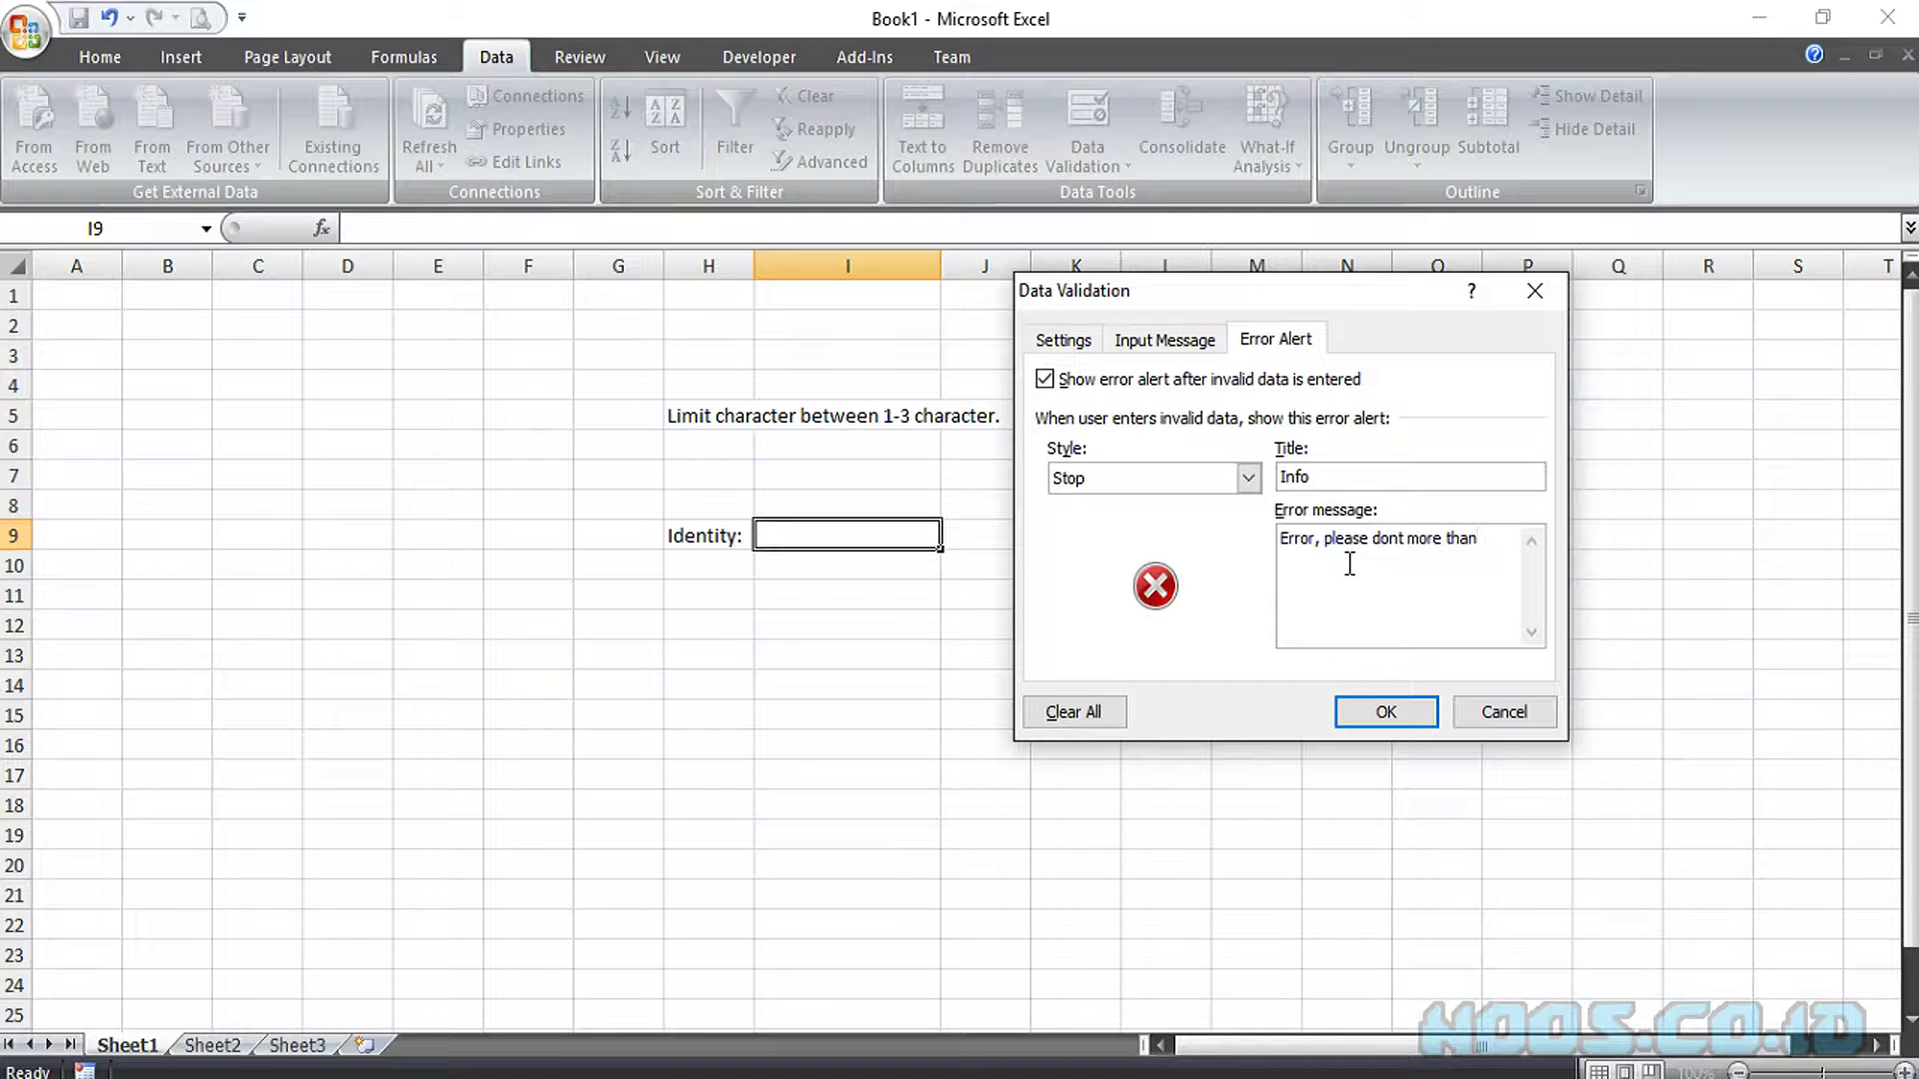
pyautogui.write('cha')
pyautogui.write('rac')
pyautogui.write('ter ')
pyautogui.write('1')
pyautogui.press('BackSpace')
pyautogui.click(1160, 337)
# - Apply the validation and select I9 to see its input tip
pyautogui.click(1379, 712)
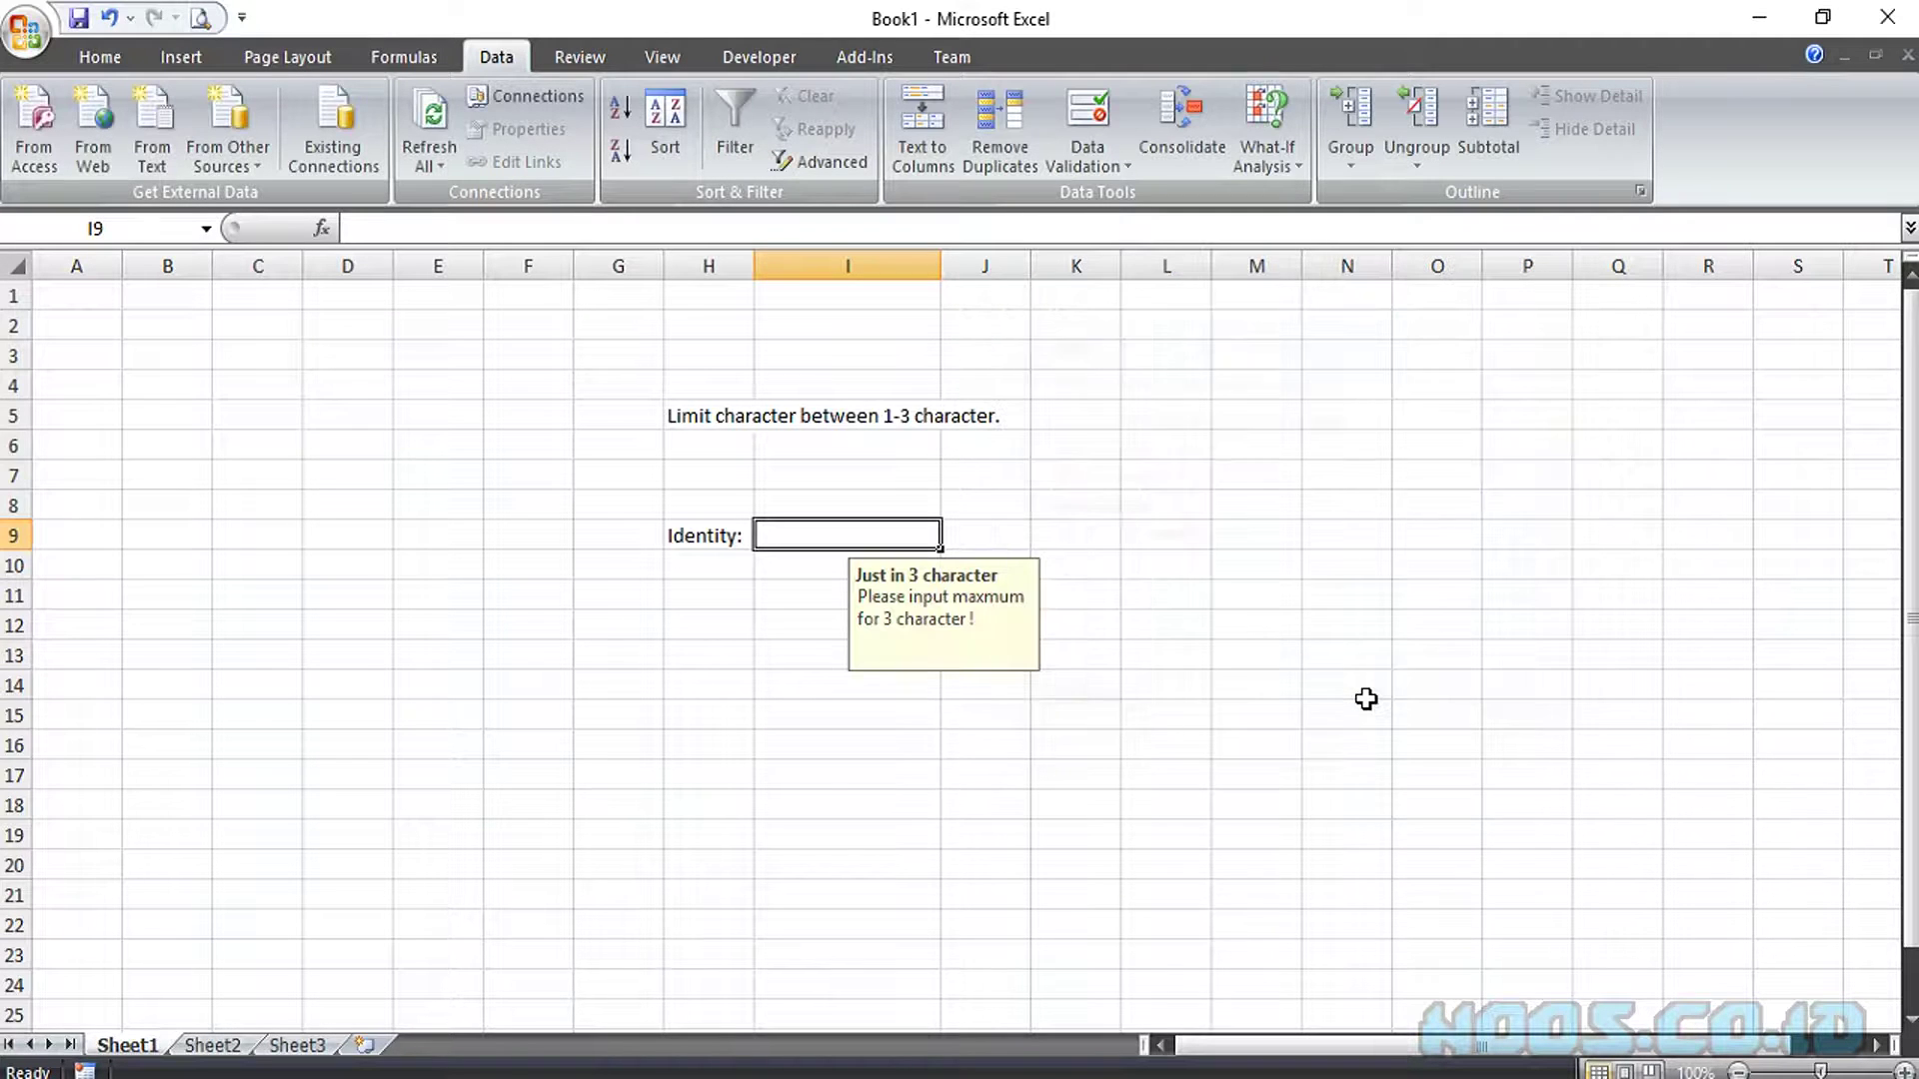
pyautogui.click(1346, 664)
pyautogui.click(909, 532)
# - Correct 'maxmum' to 'maximum' in the input message and save the validation
pyautogui.click(1102, 165)
pyautogui.click(1154, 197)
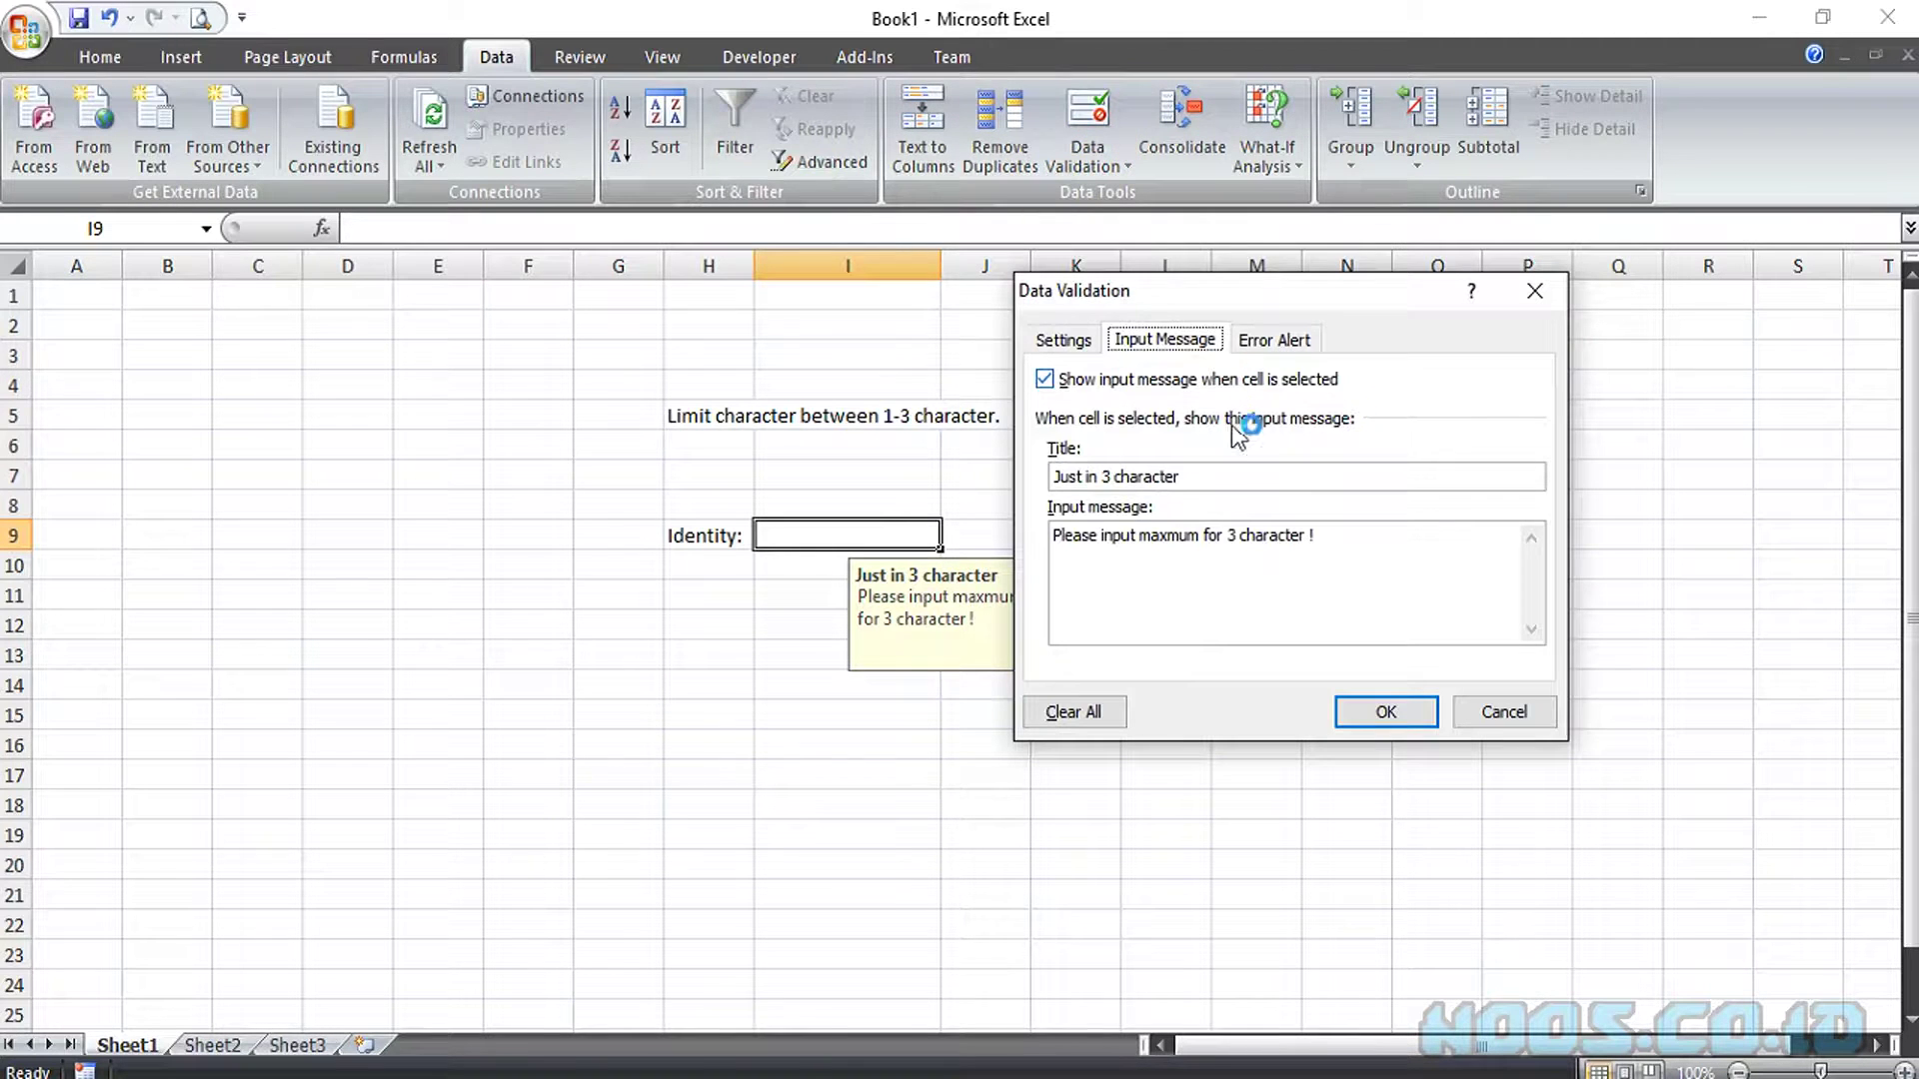
pyautogui.click(1179, 535)
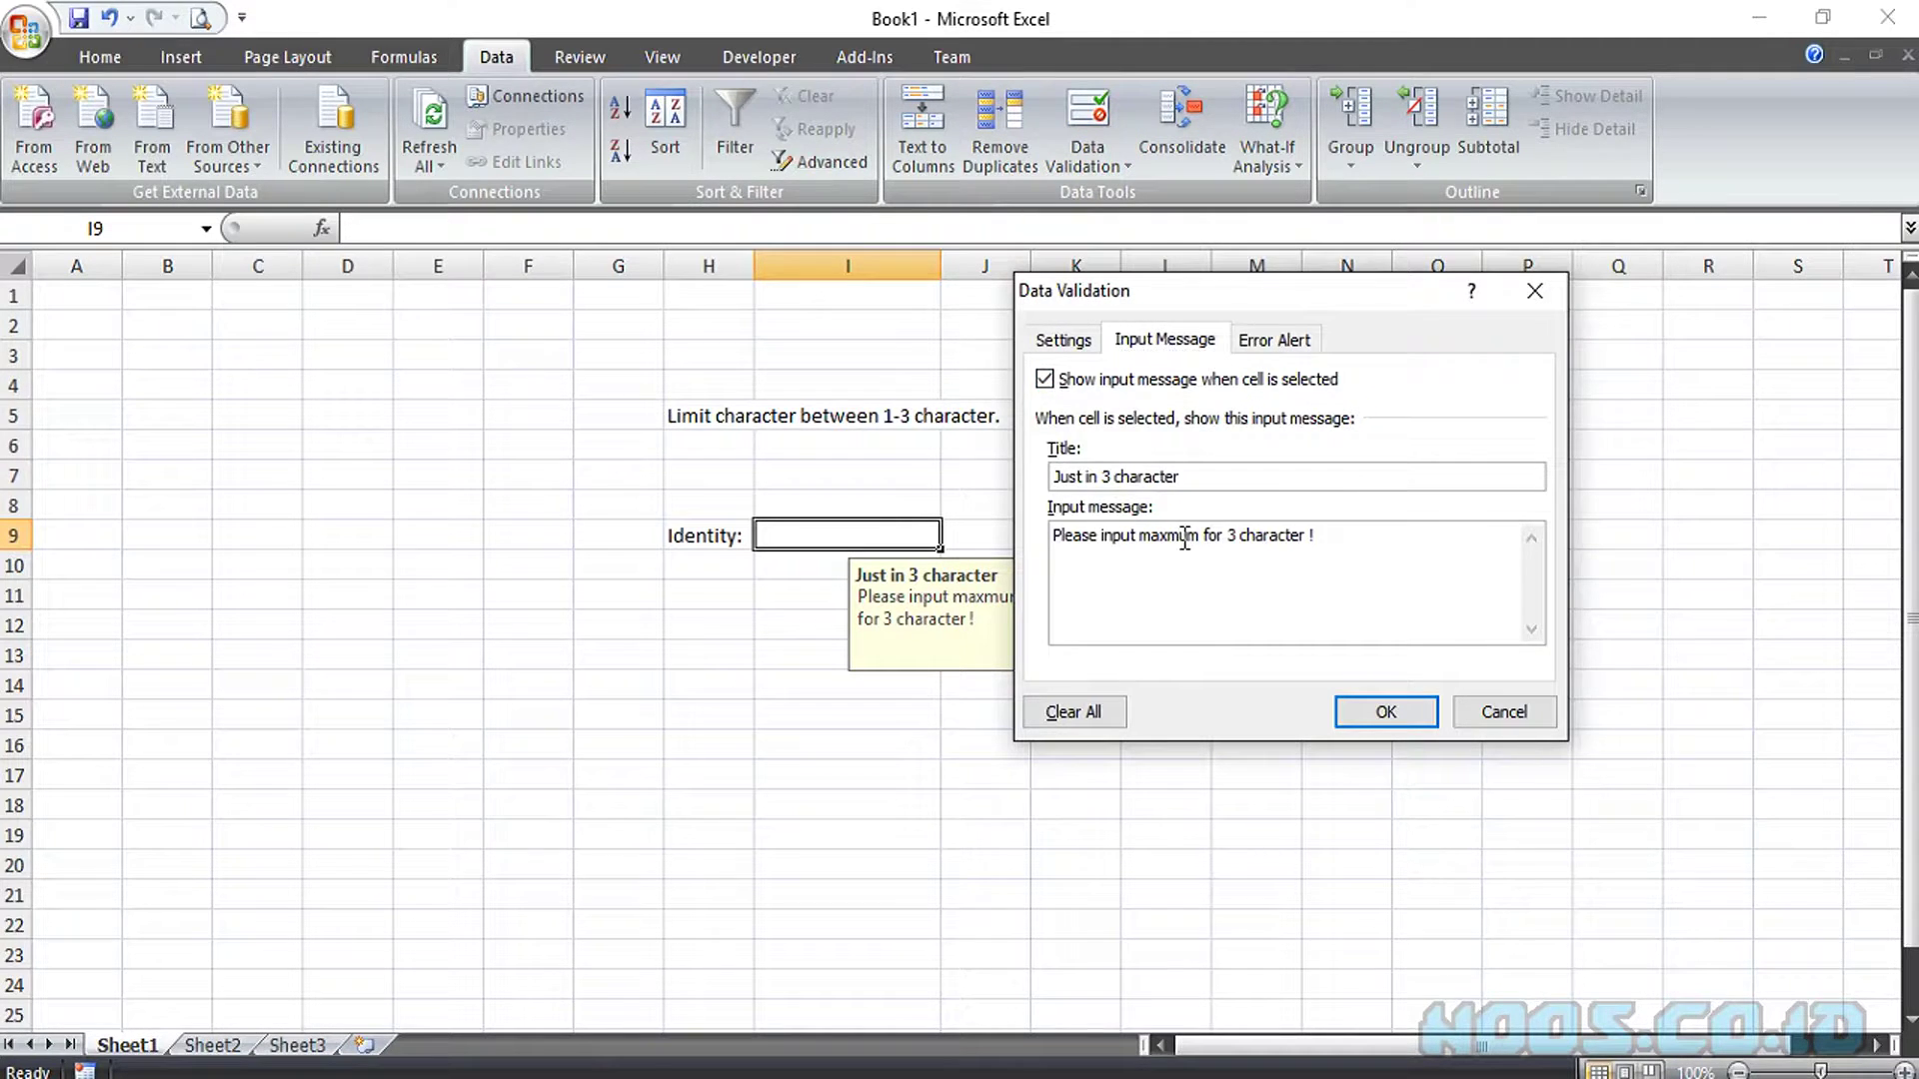
pyautogui.write('i')
pyautogui.click(1261, 343)
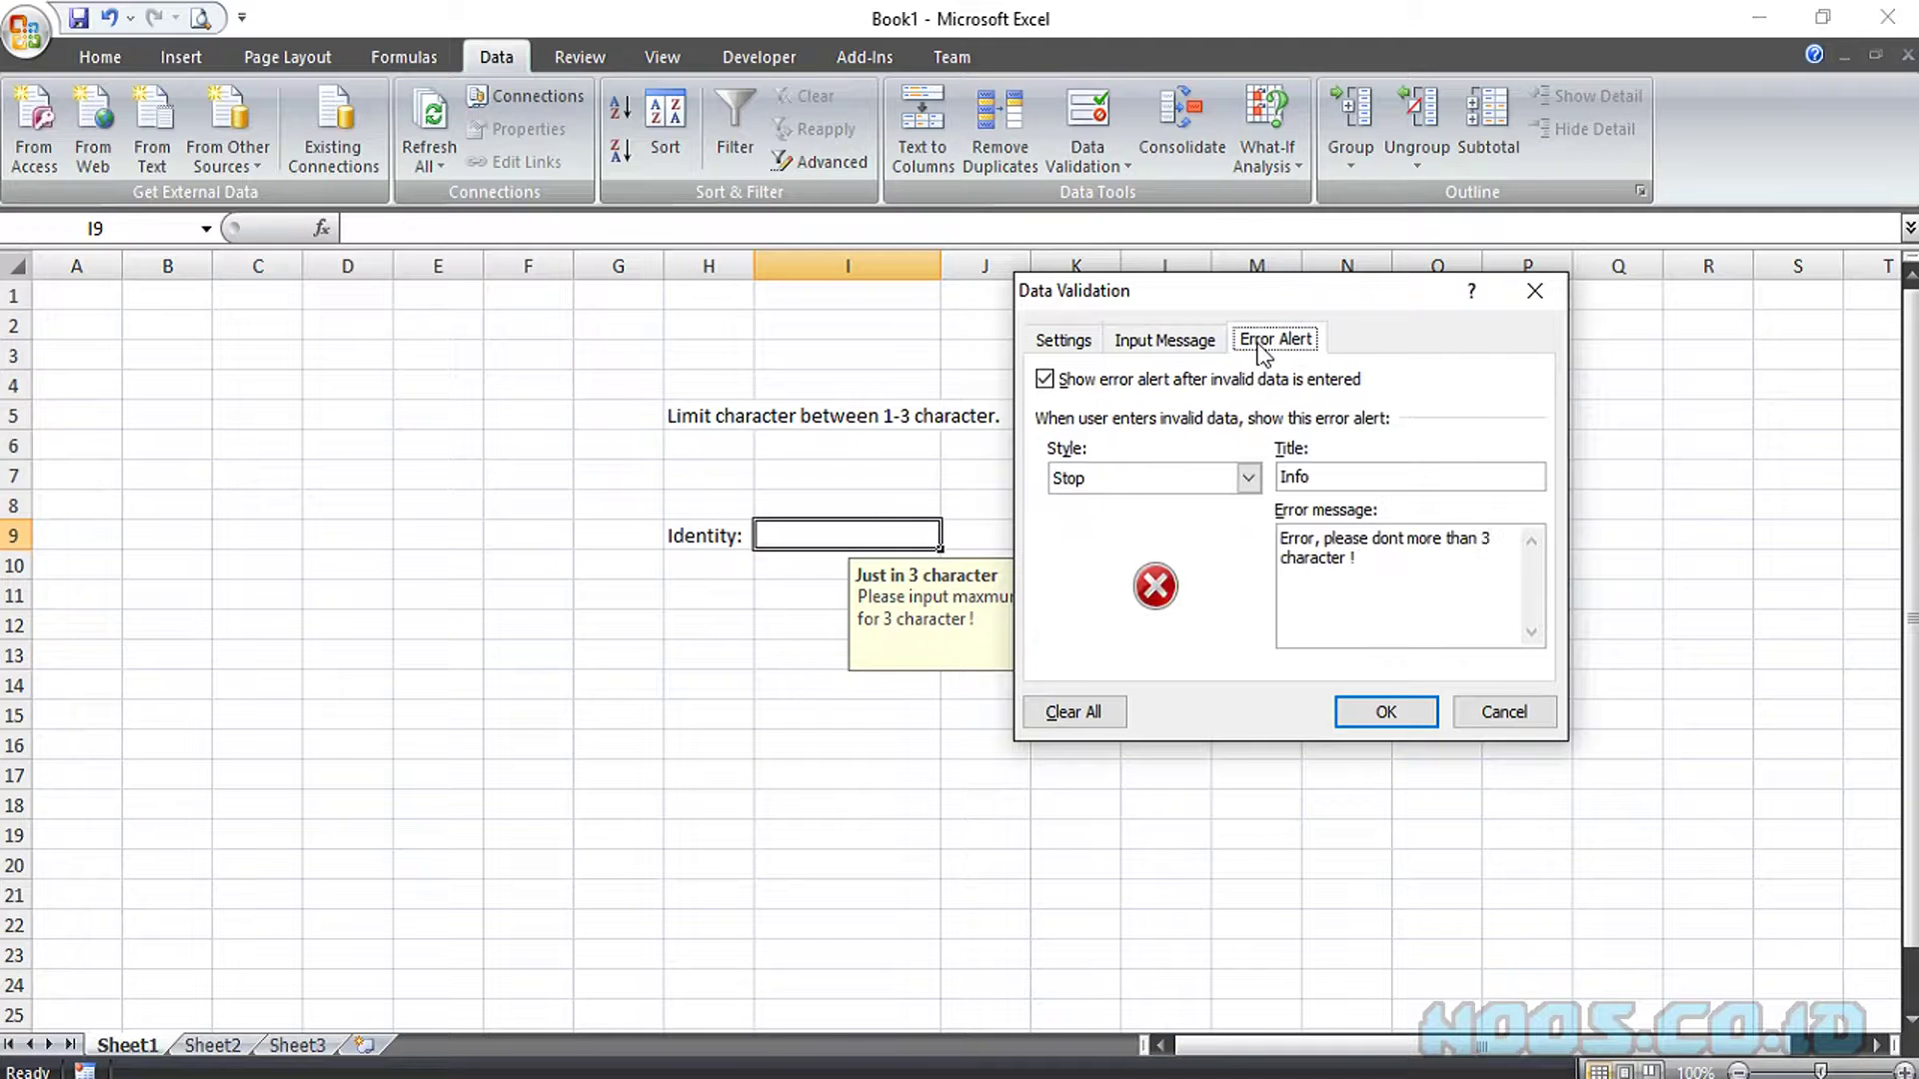
pyautogui.click(1394, 711)
pyautogui.click(1380, 708)
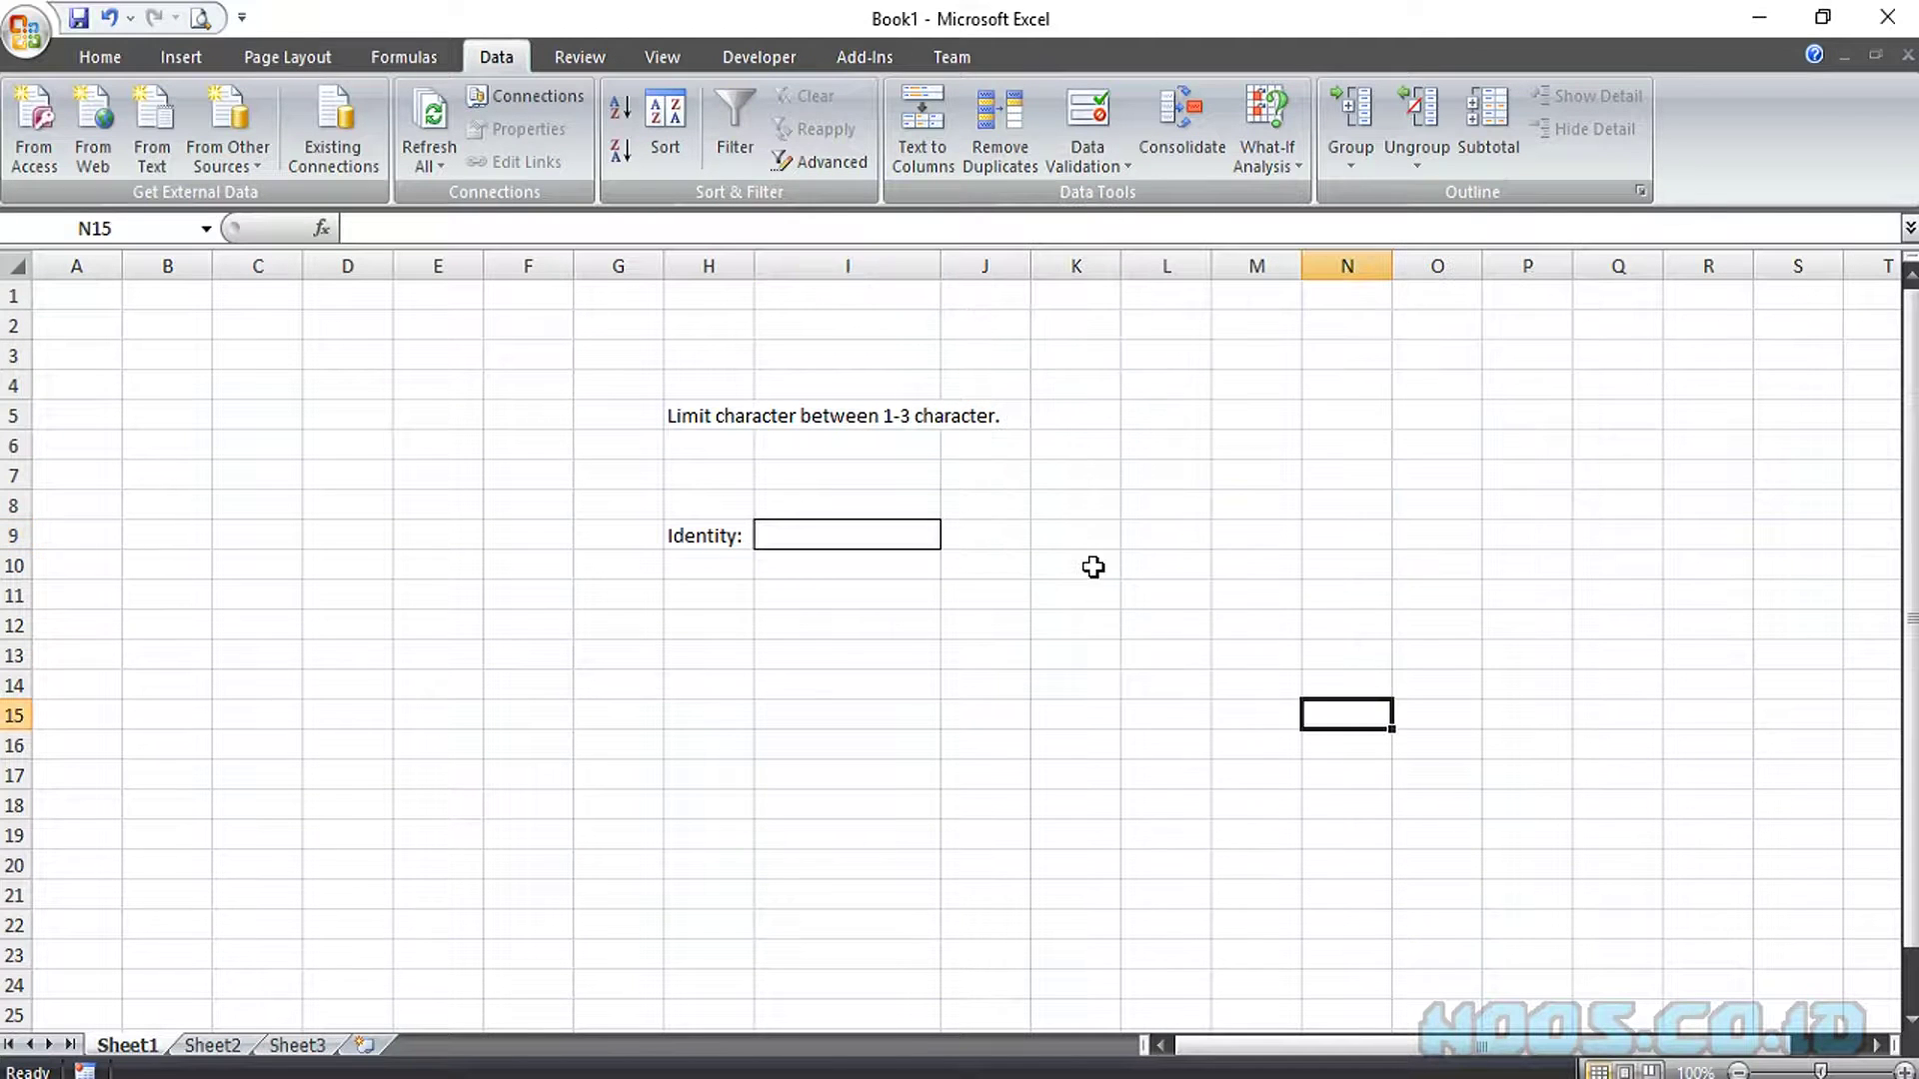
pyautogui.click(904, 538)
pyautogui.click(1099, 509)
pyautogui.click(915, 540)
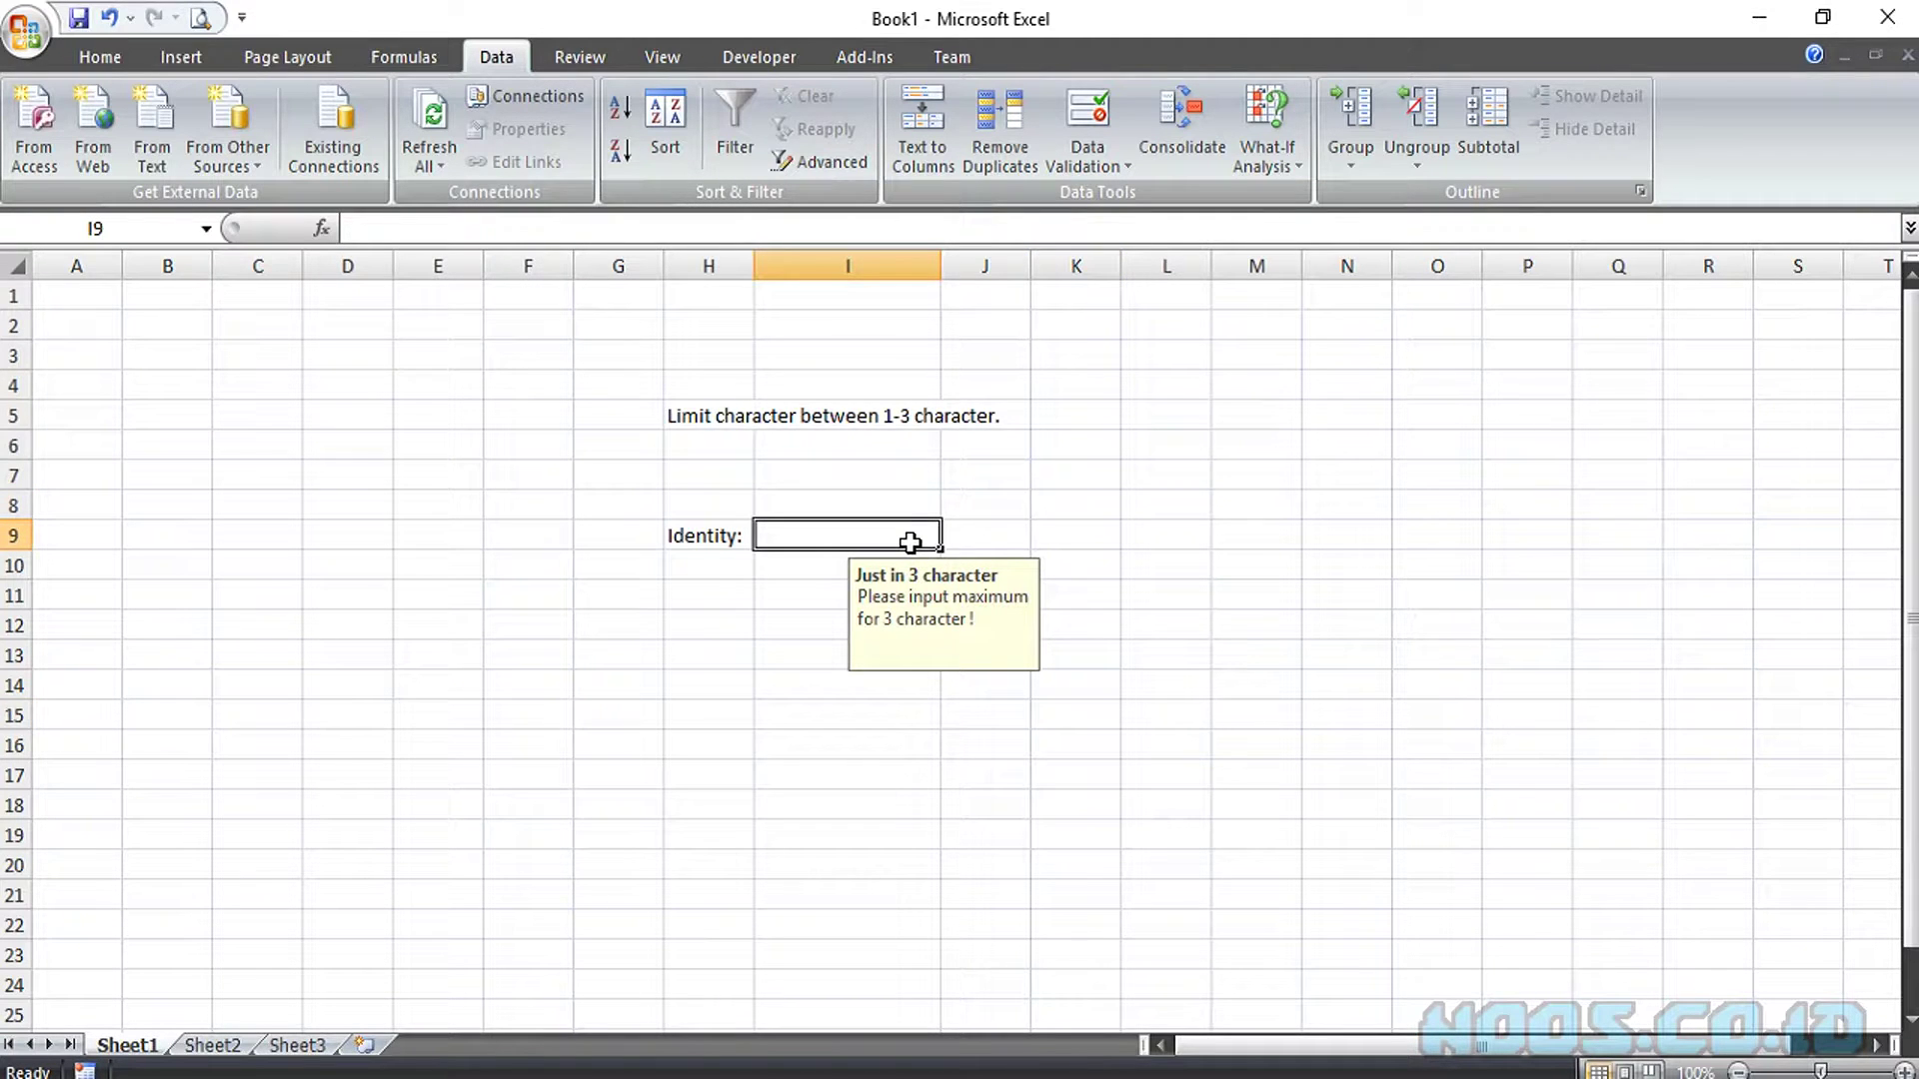
# - Test I9 with 1234, confirming the Info alert rejects it and the cell stays empty
pyautogui.write('1')
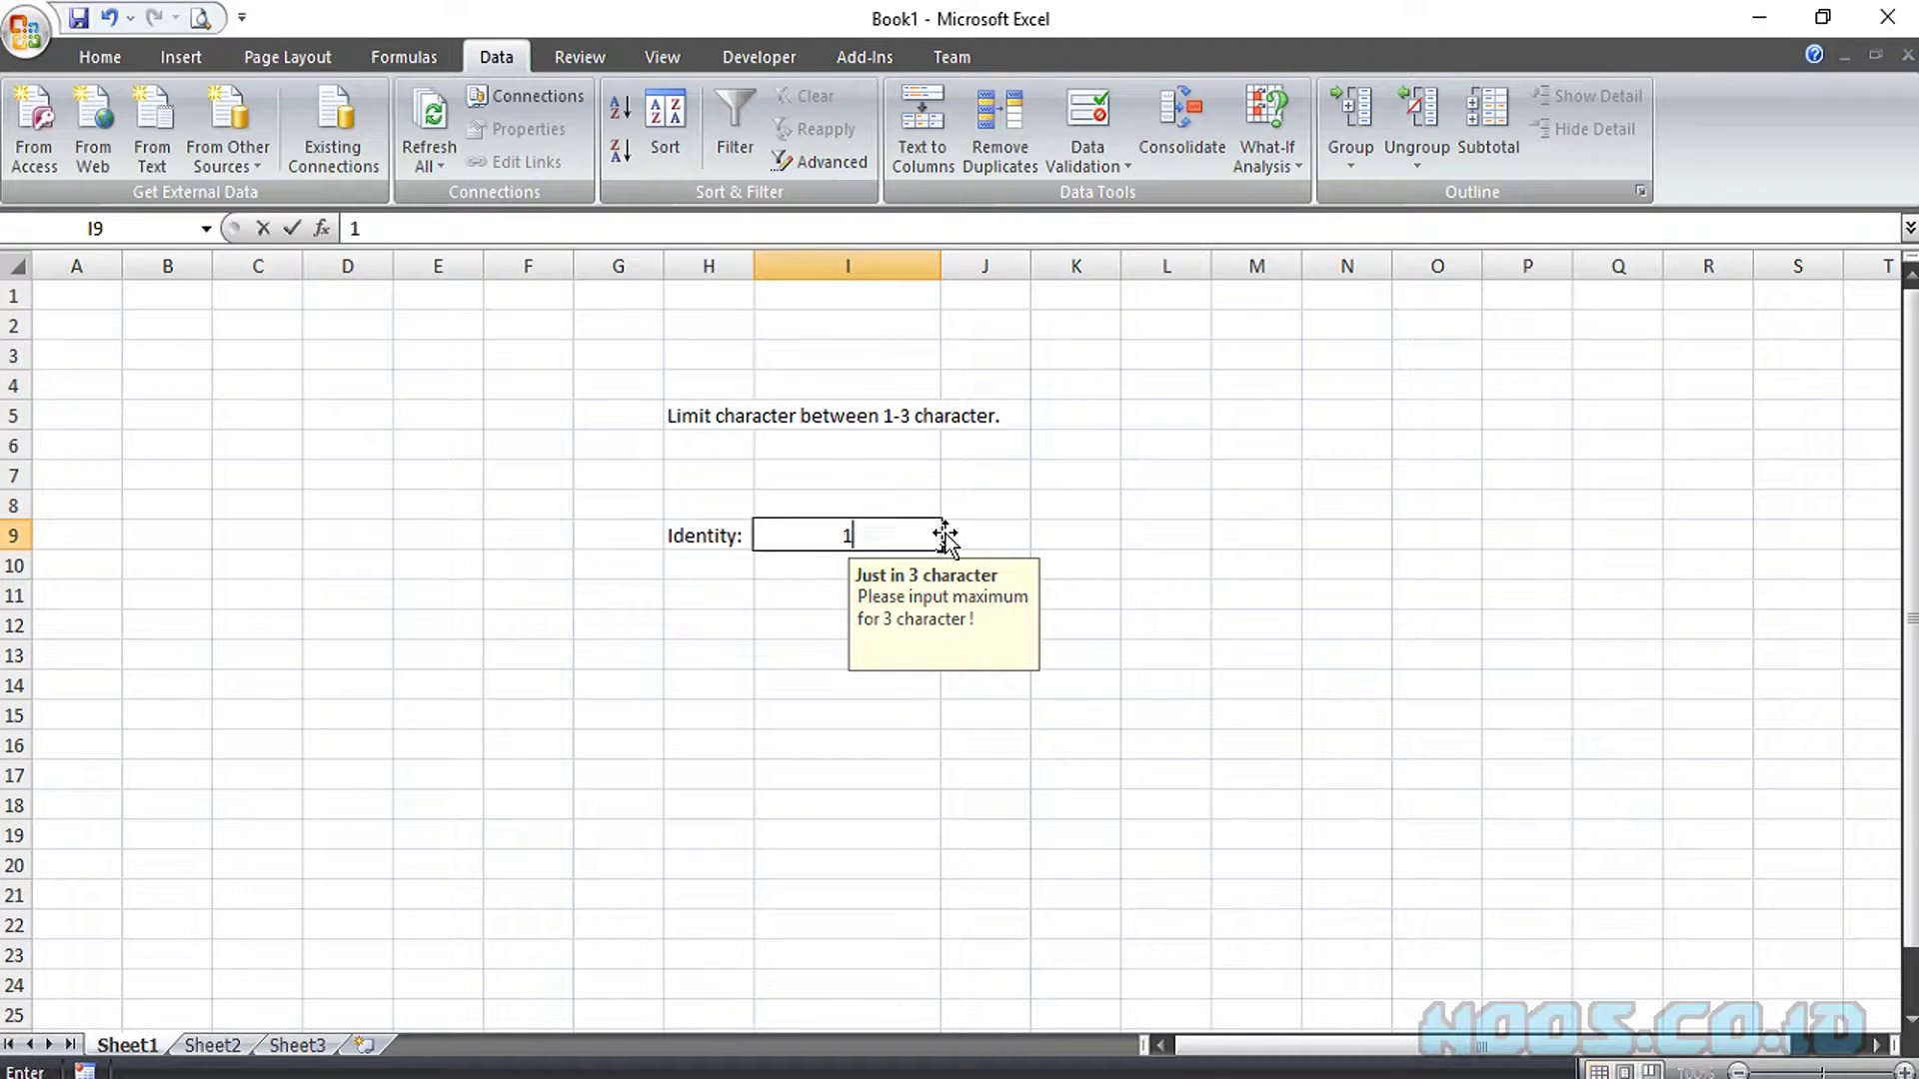
pyautogui.write('234')
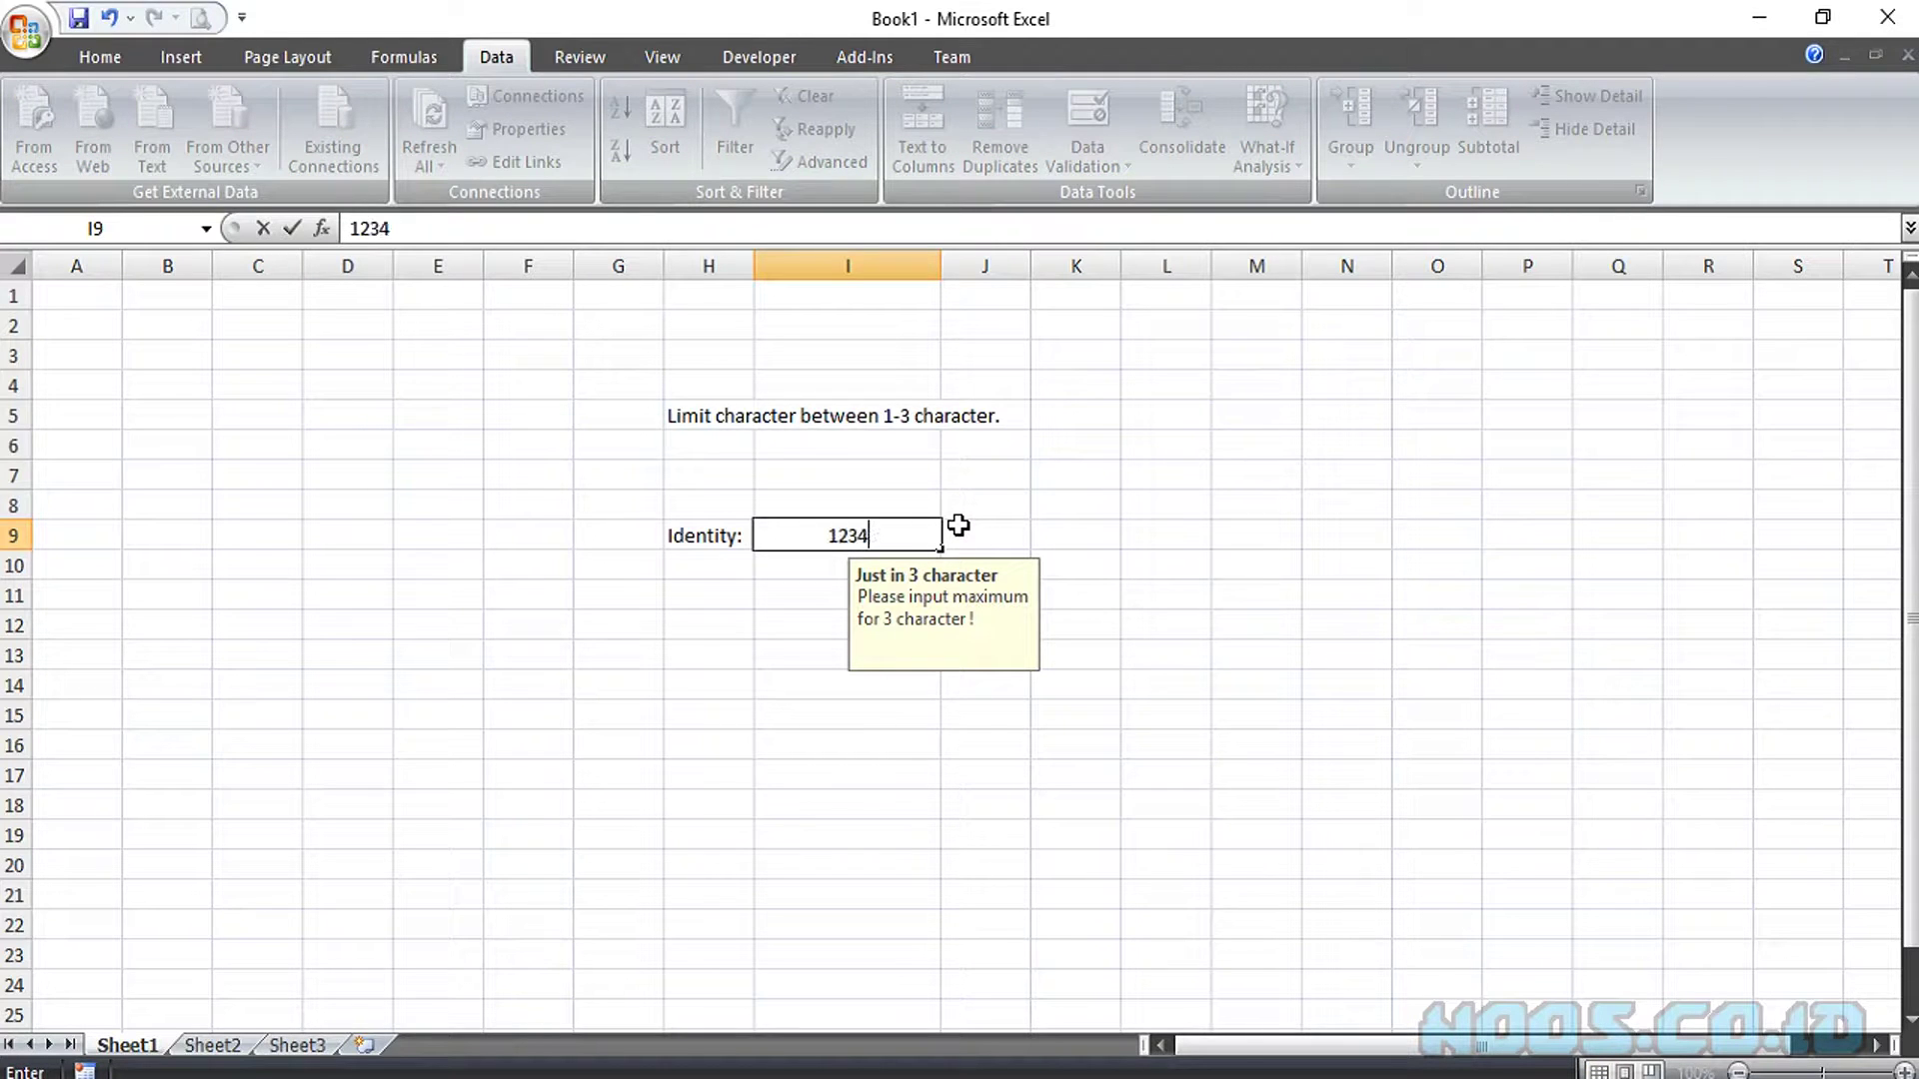
pyautogui.press('Return')
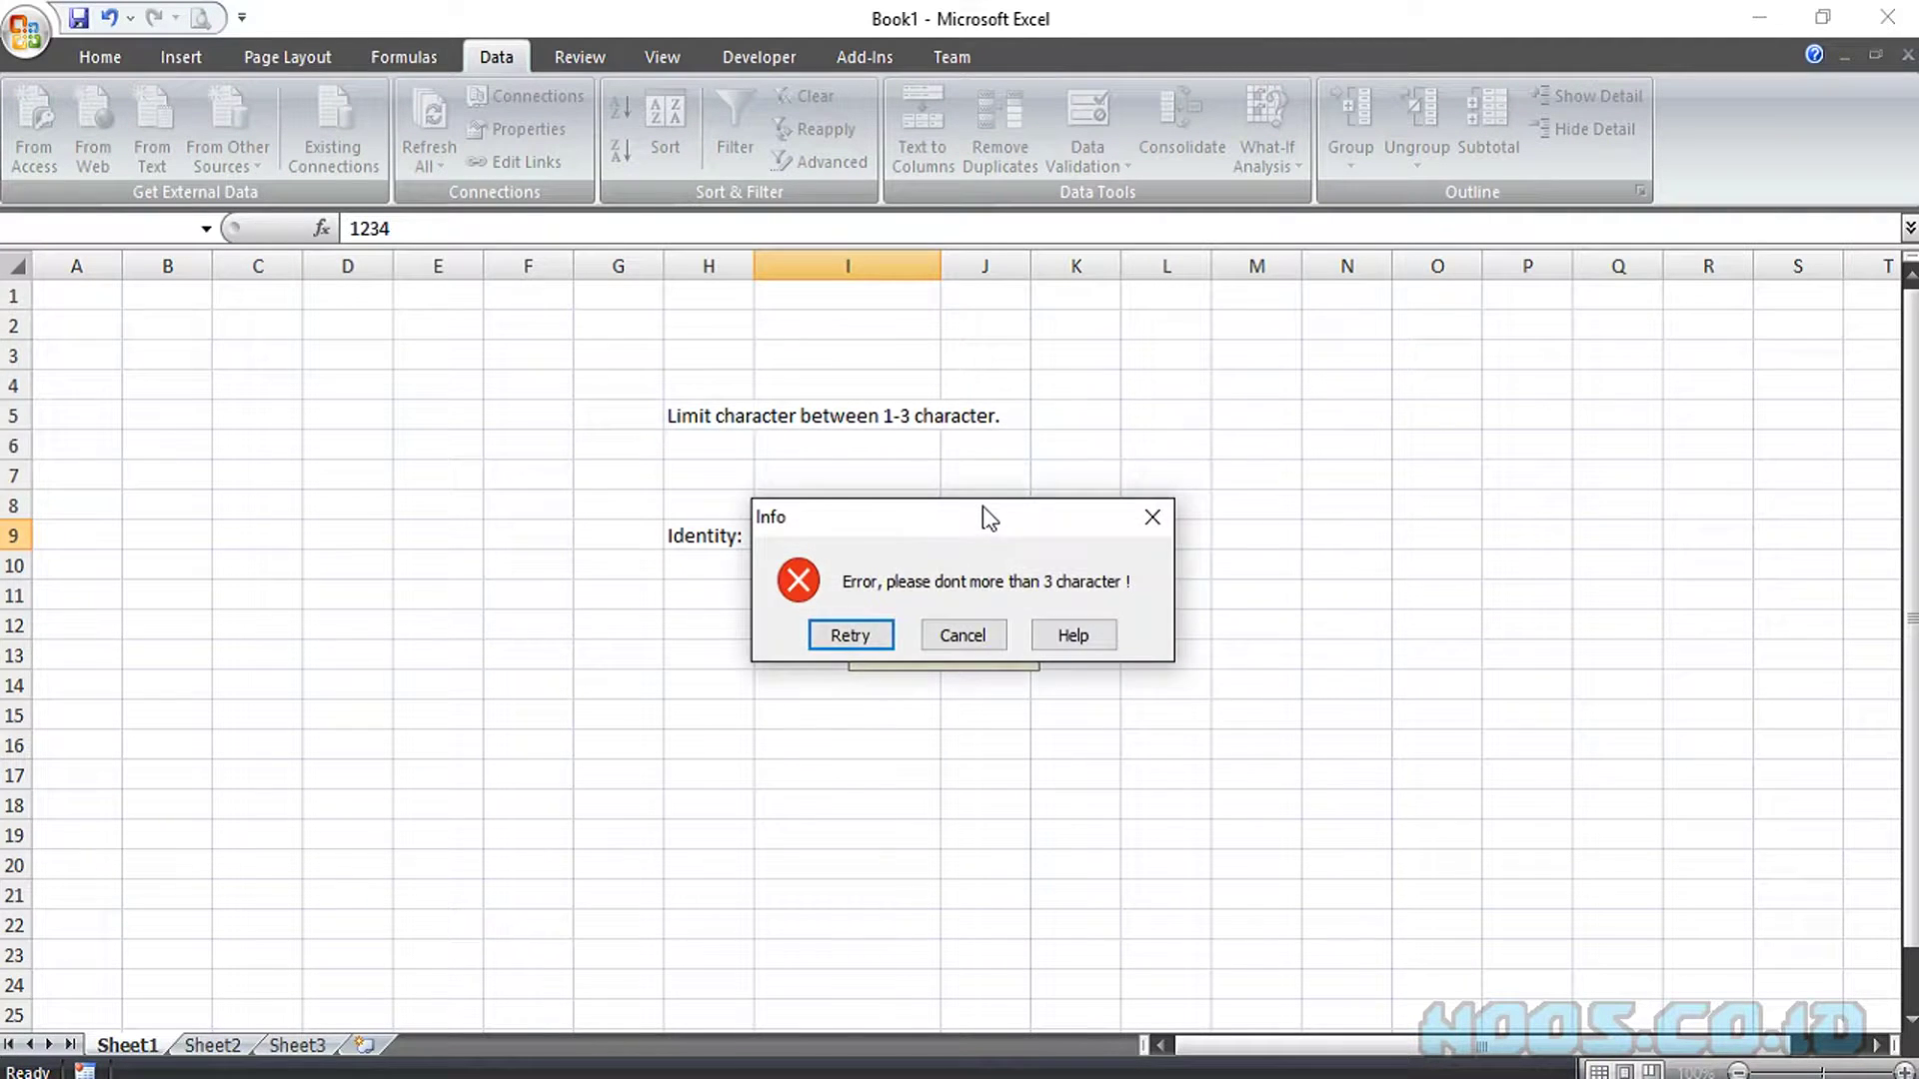
pyautogui.moveTo(991, 518); pyautogui.dragTo(1286, 413)
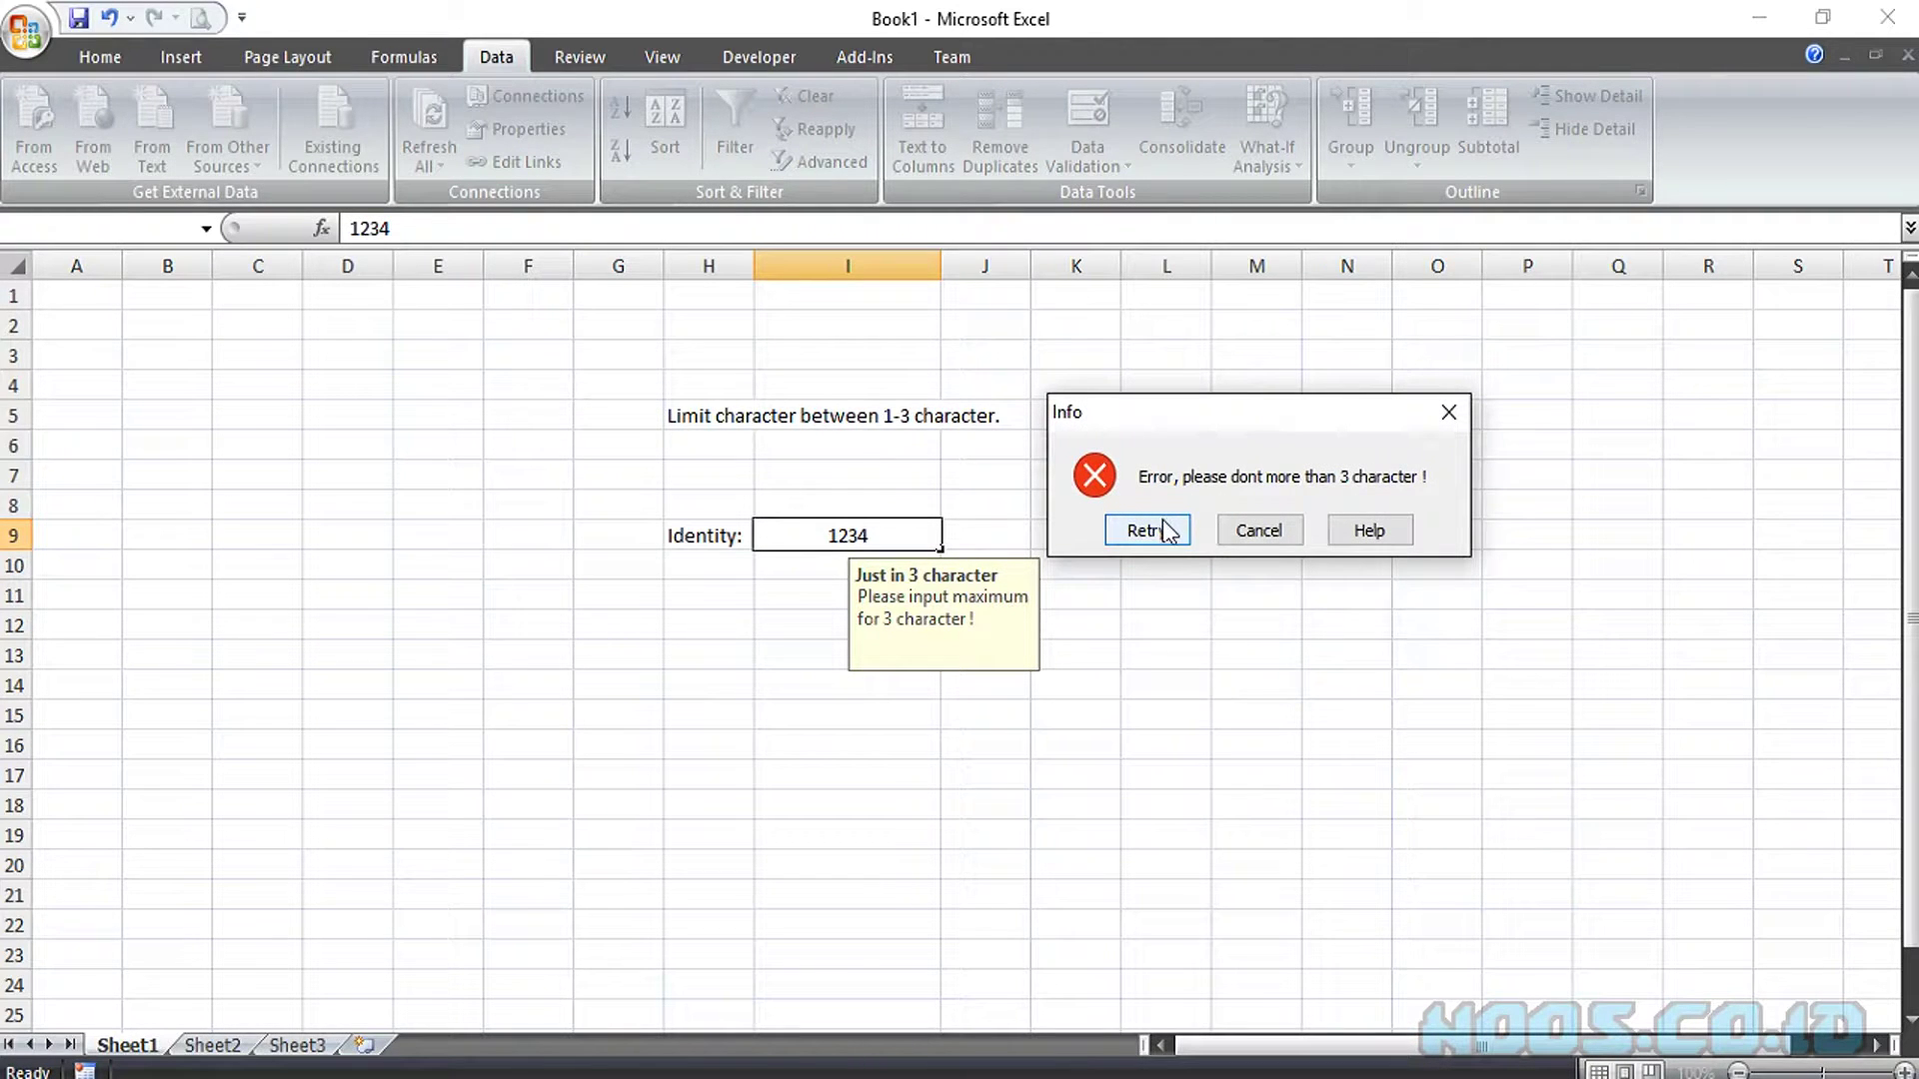
pyautogui.click(1164, 530)
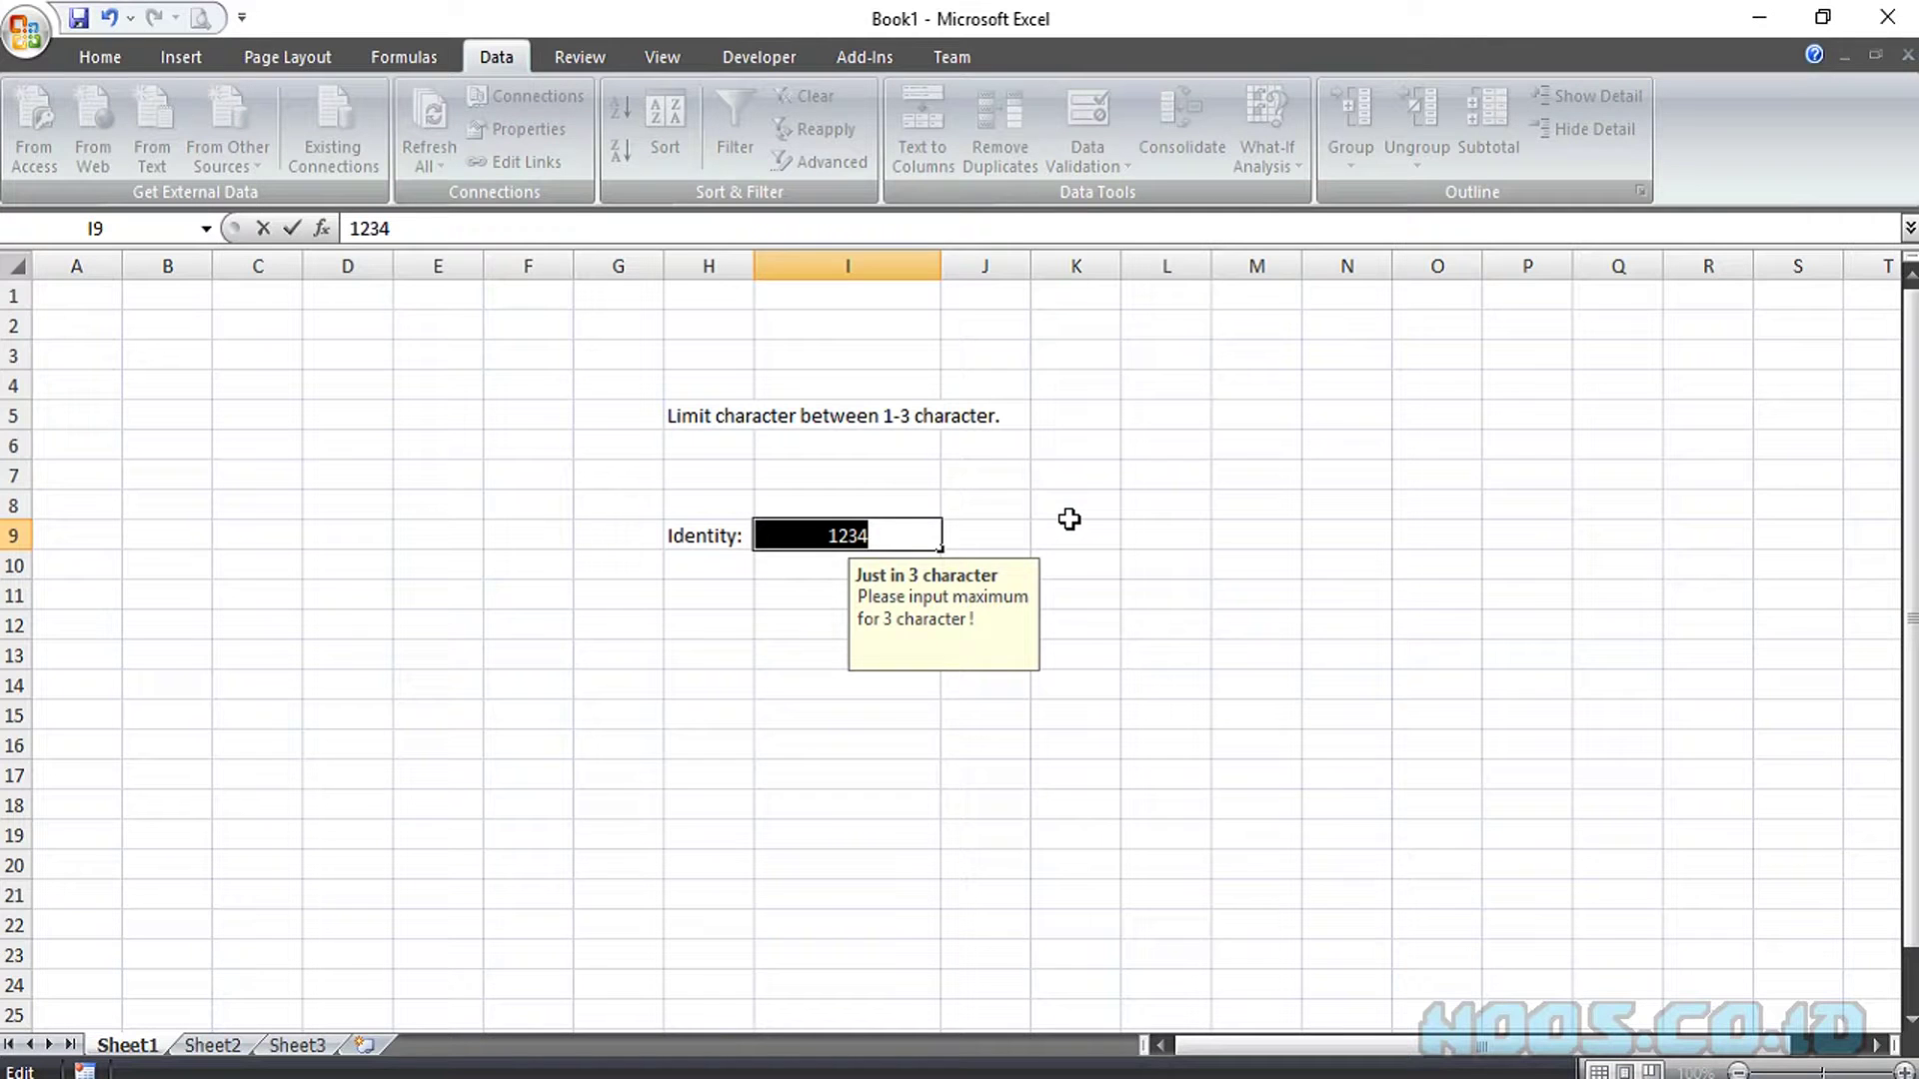
pyautogui.press('BackSpace')
pyautogui.click(1184, 510)
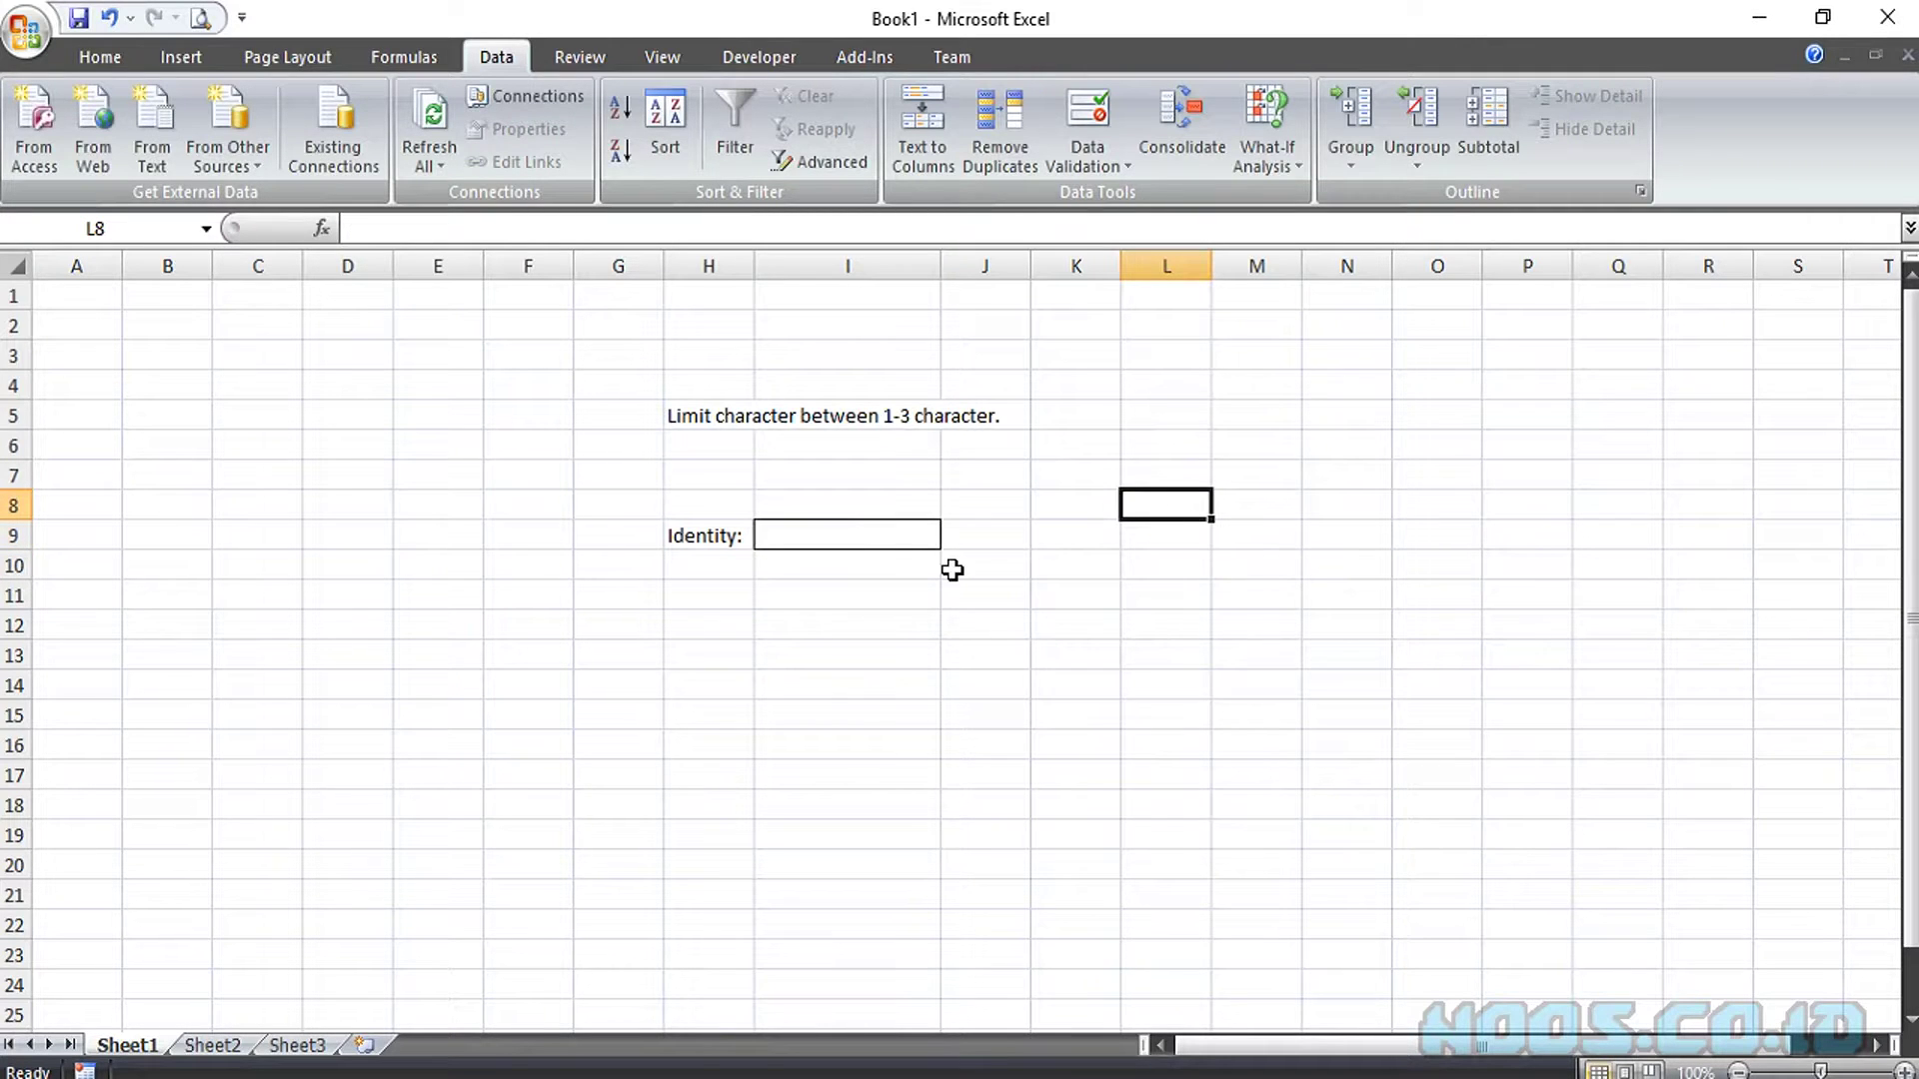
# - Clear the Ignore blank checkbox in cell I9's Data Validation settings and reselect I9
pyautogui.click(878, 539)
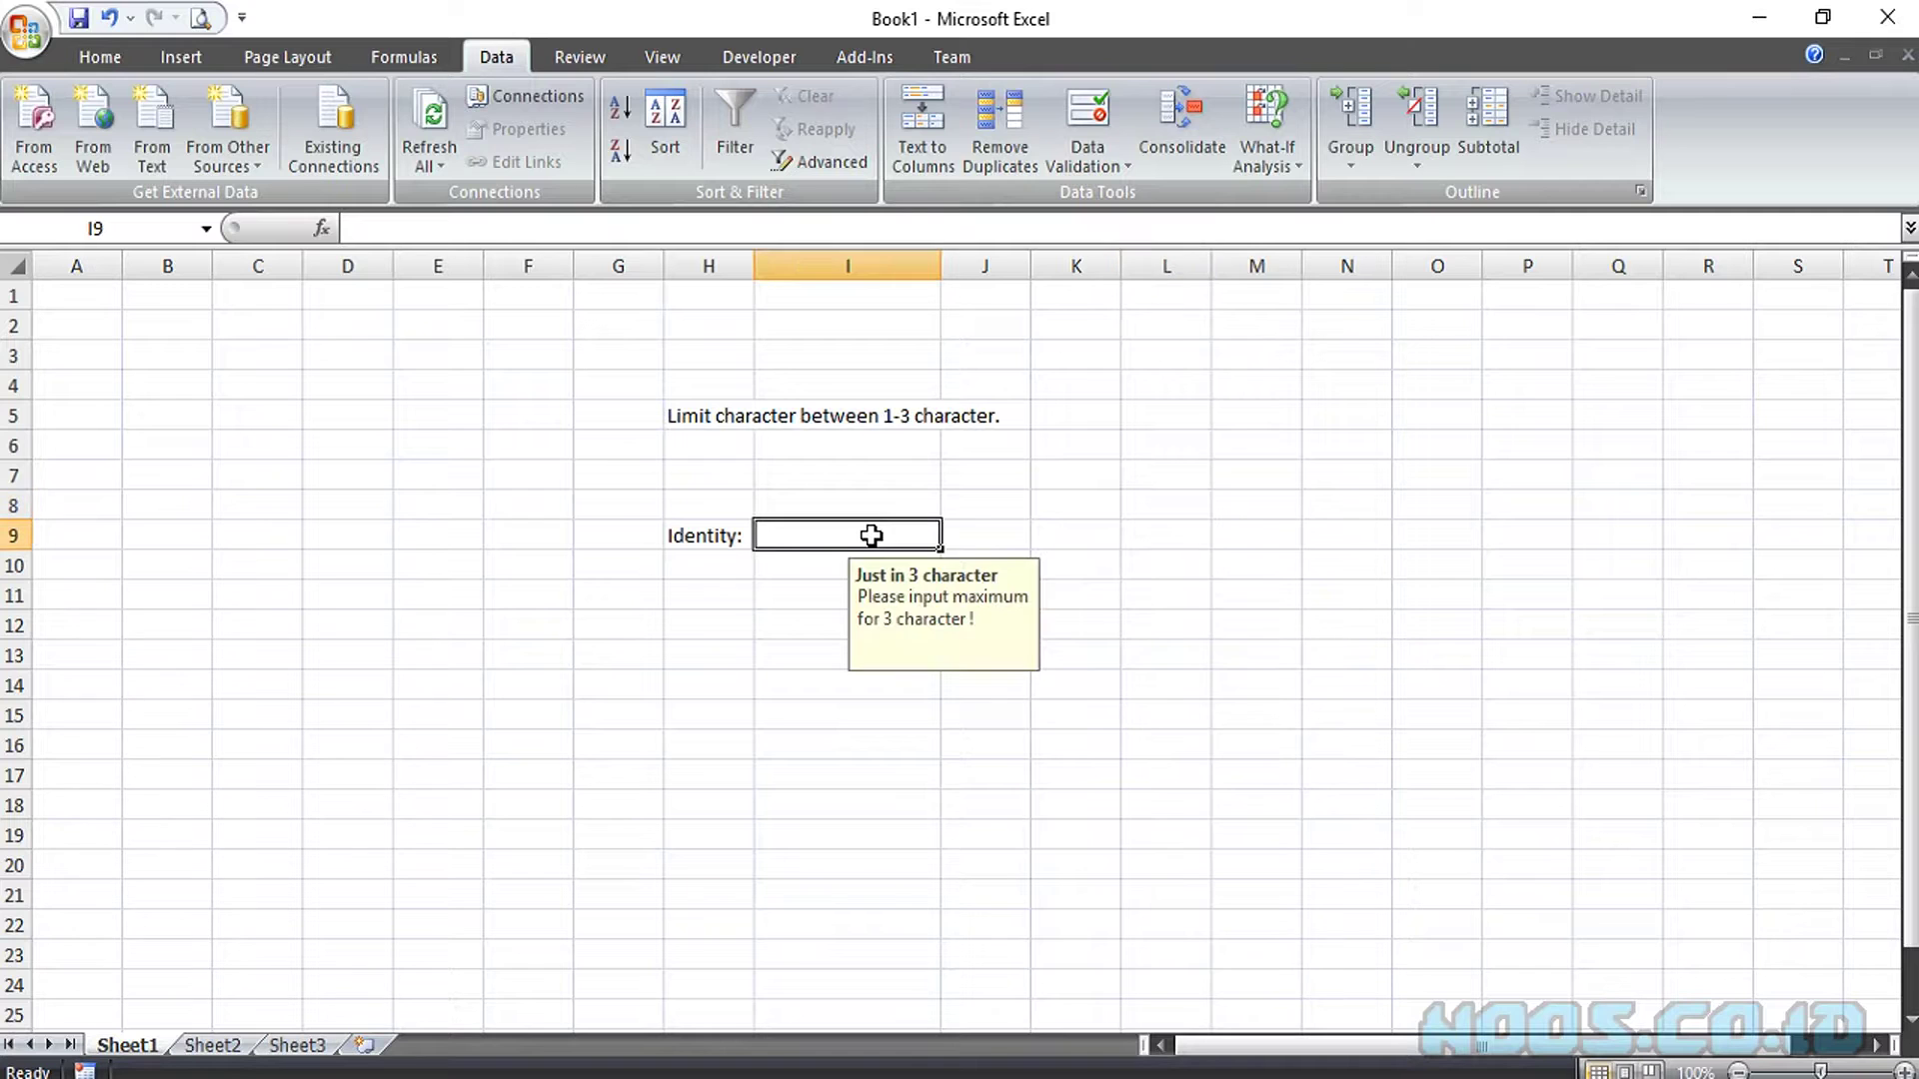
pyautogui.click(1077, 176)
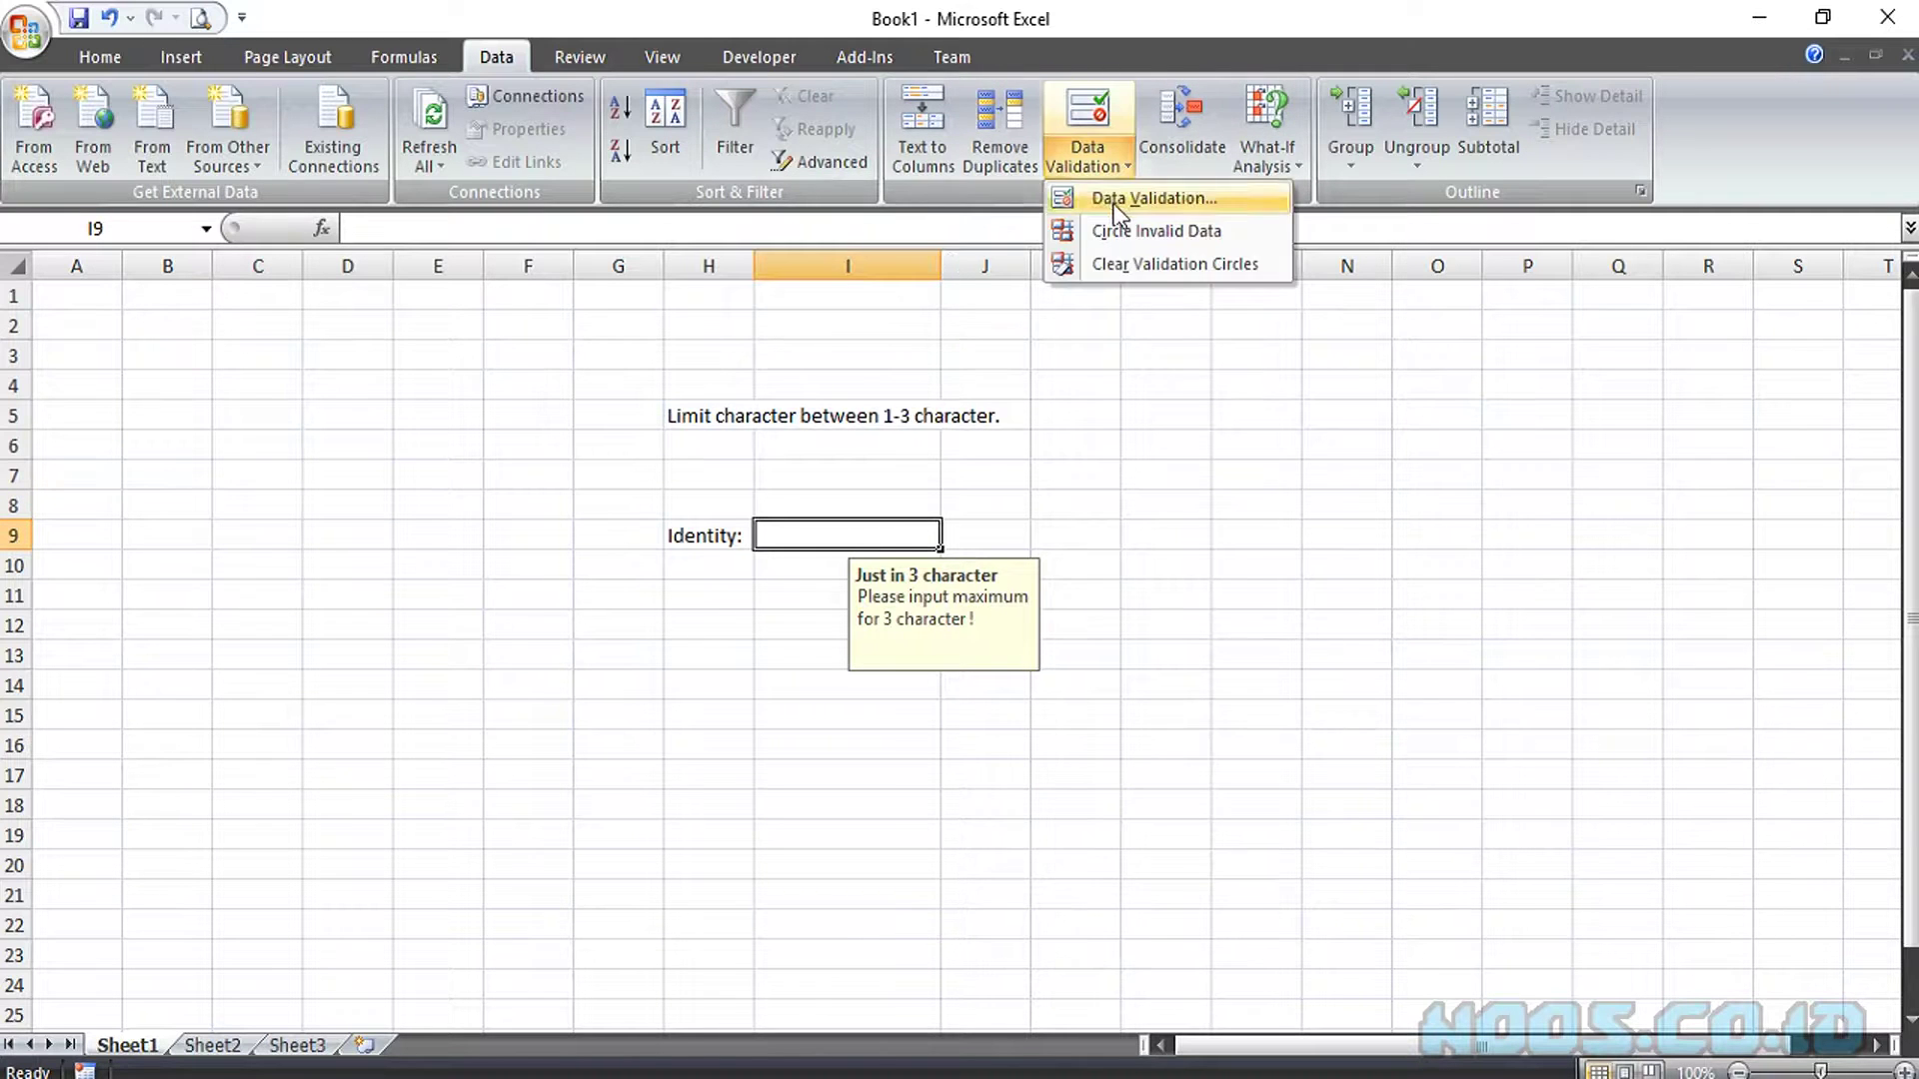
pyautogui.click(1108, 198)
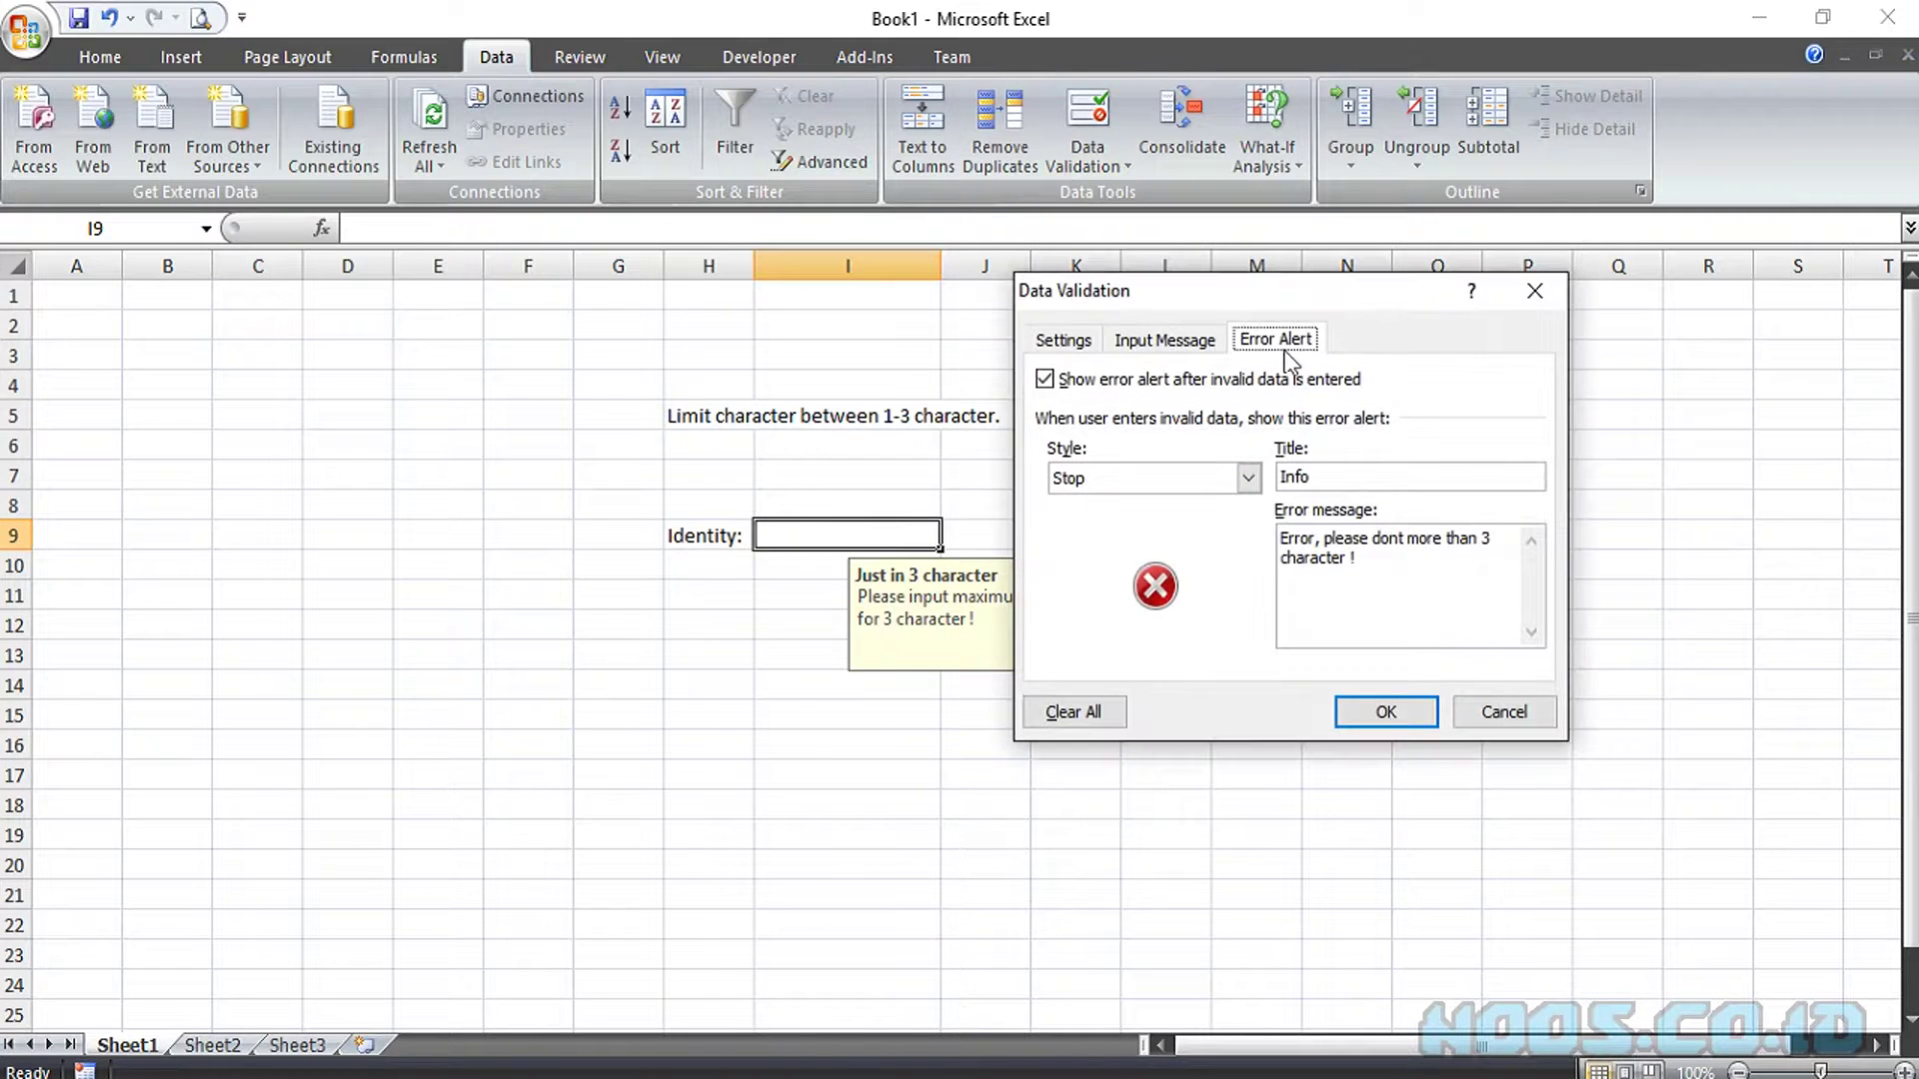
pyautogui.click(1176, 344)
pyautogui.click(1082, 344)
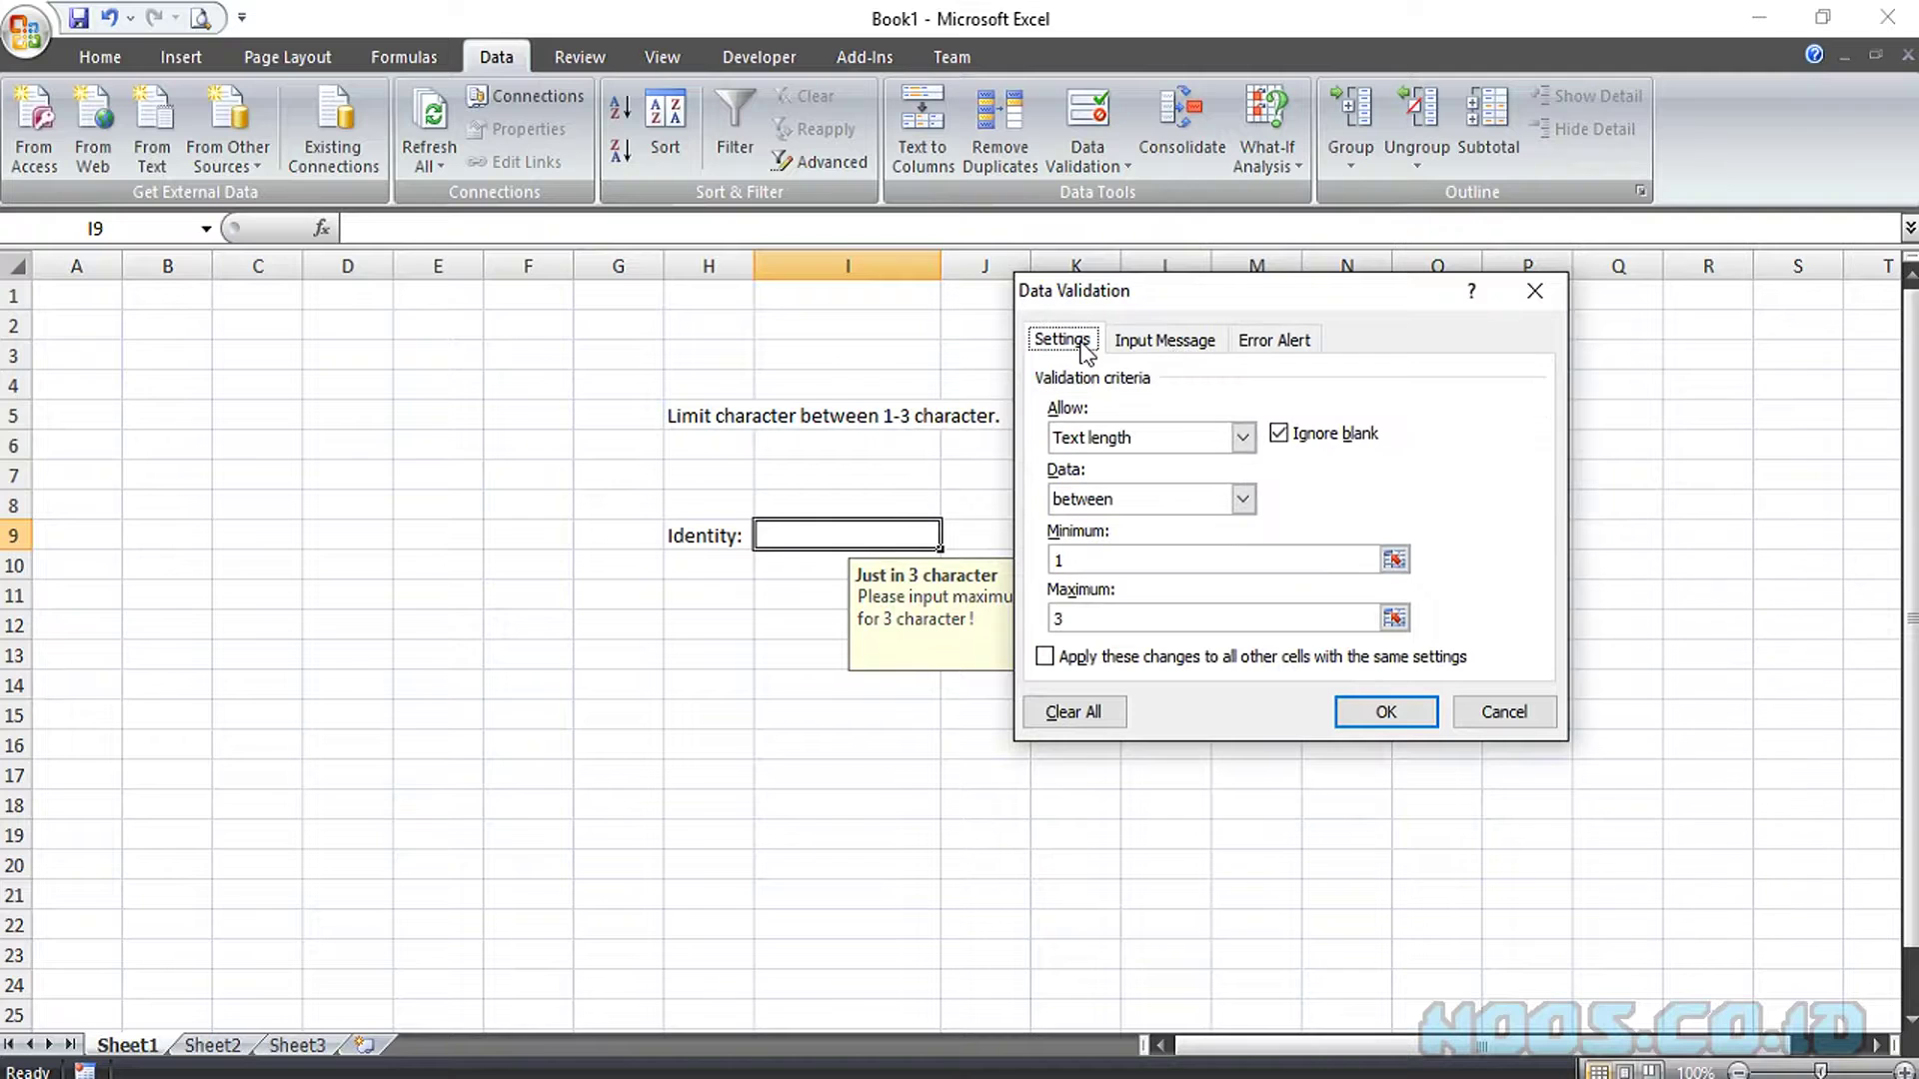
pyautogui.click(1281, 436)
pyautogui.click(1387, 712)
pyautogui.click(1342, 653)
pyautogui.click(886, 528)
# - Enter 123 in I9, then test 1234 and retry after the error alert rejects it
pyautogui.write('123')
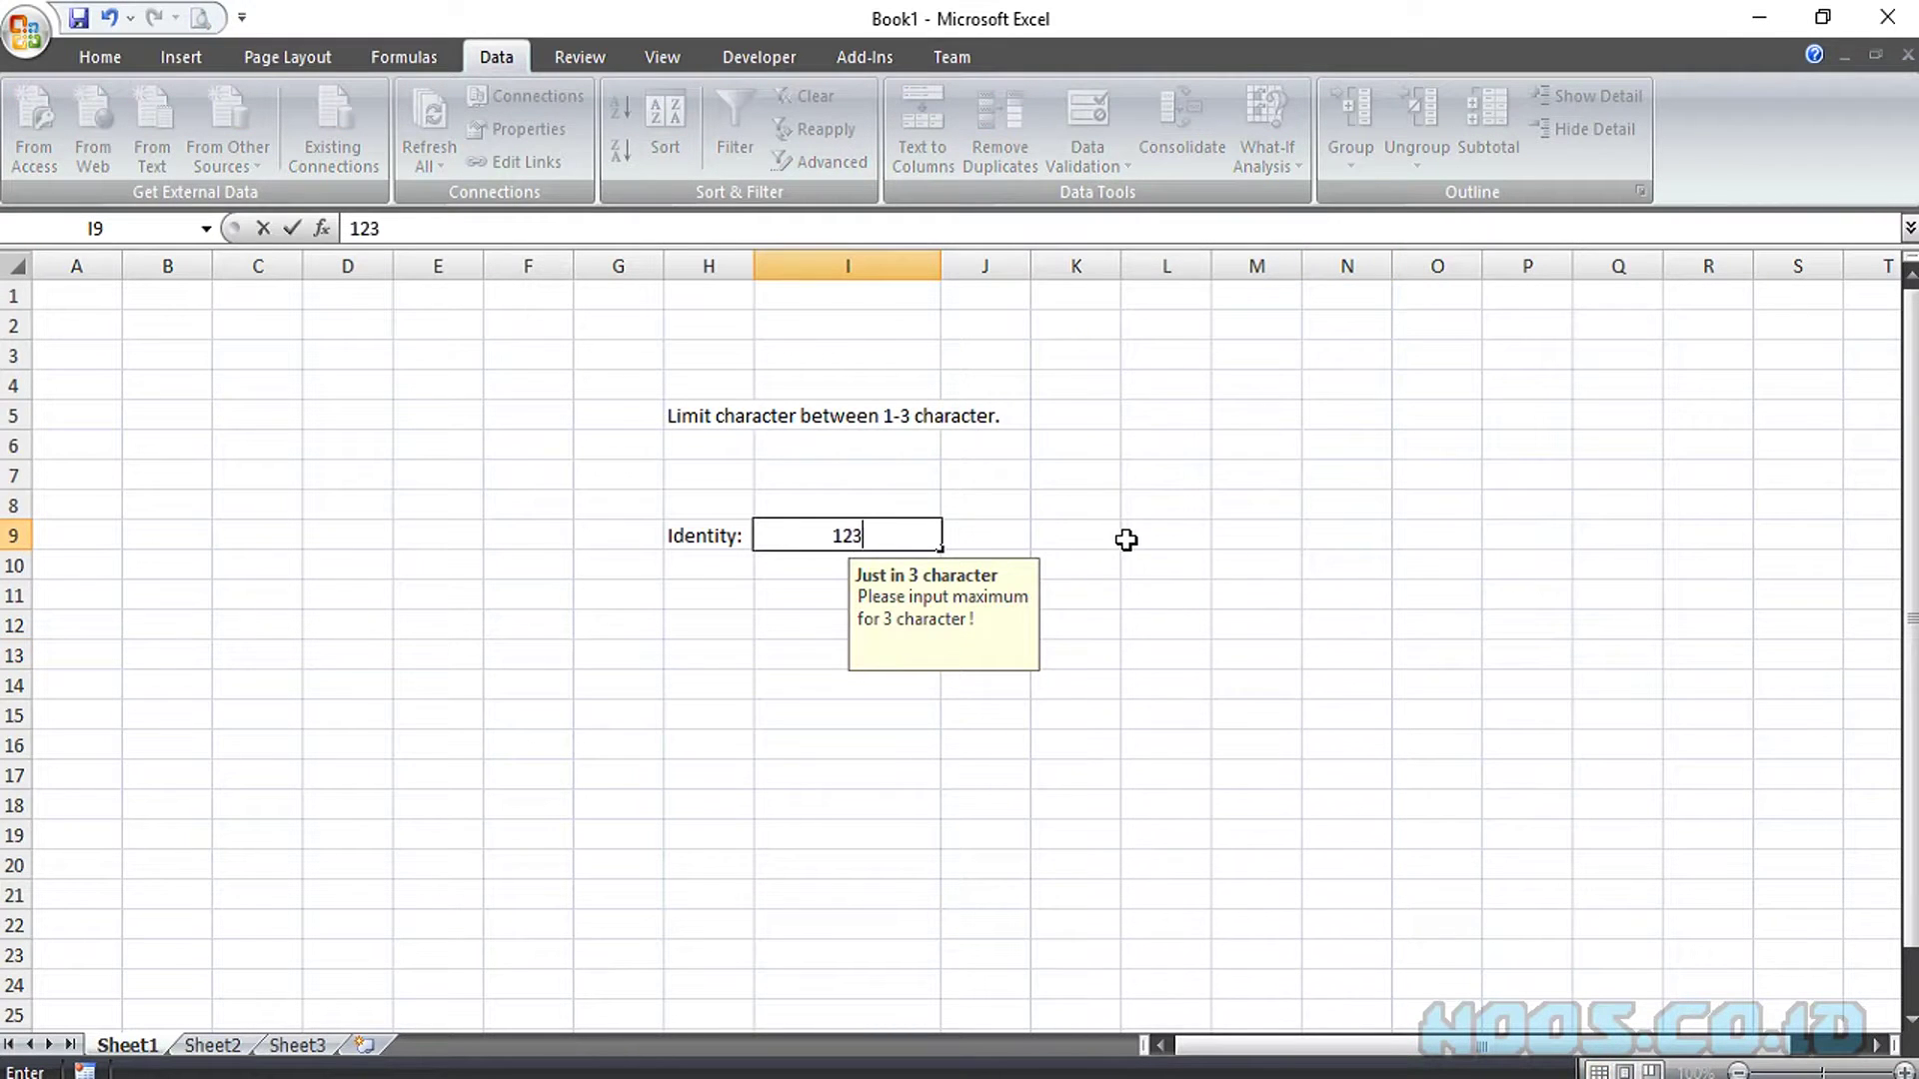
pyautogui.click(1171, 547)
pyautogui.click(904, 534)
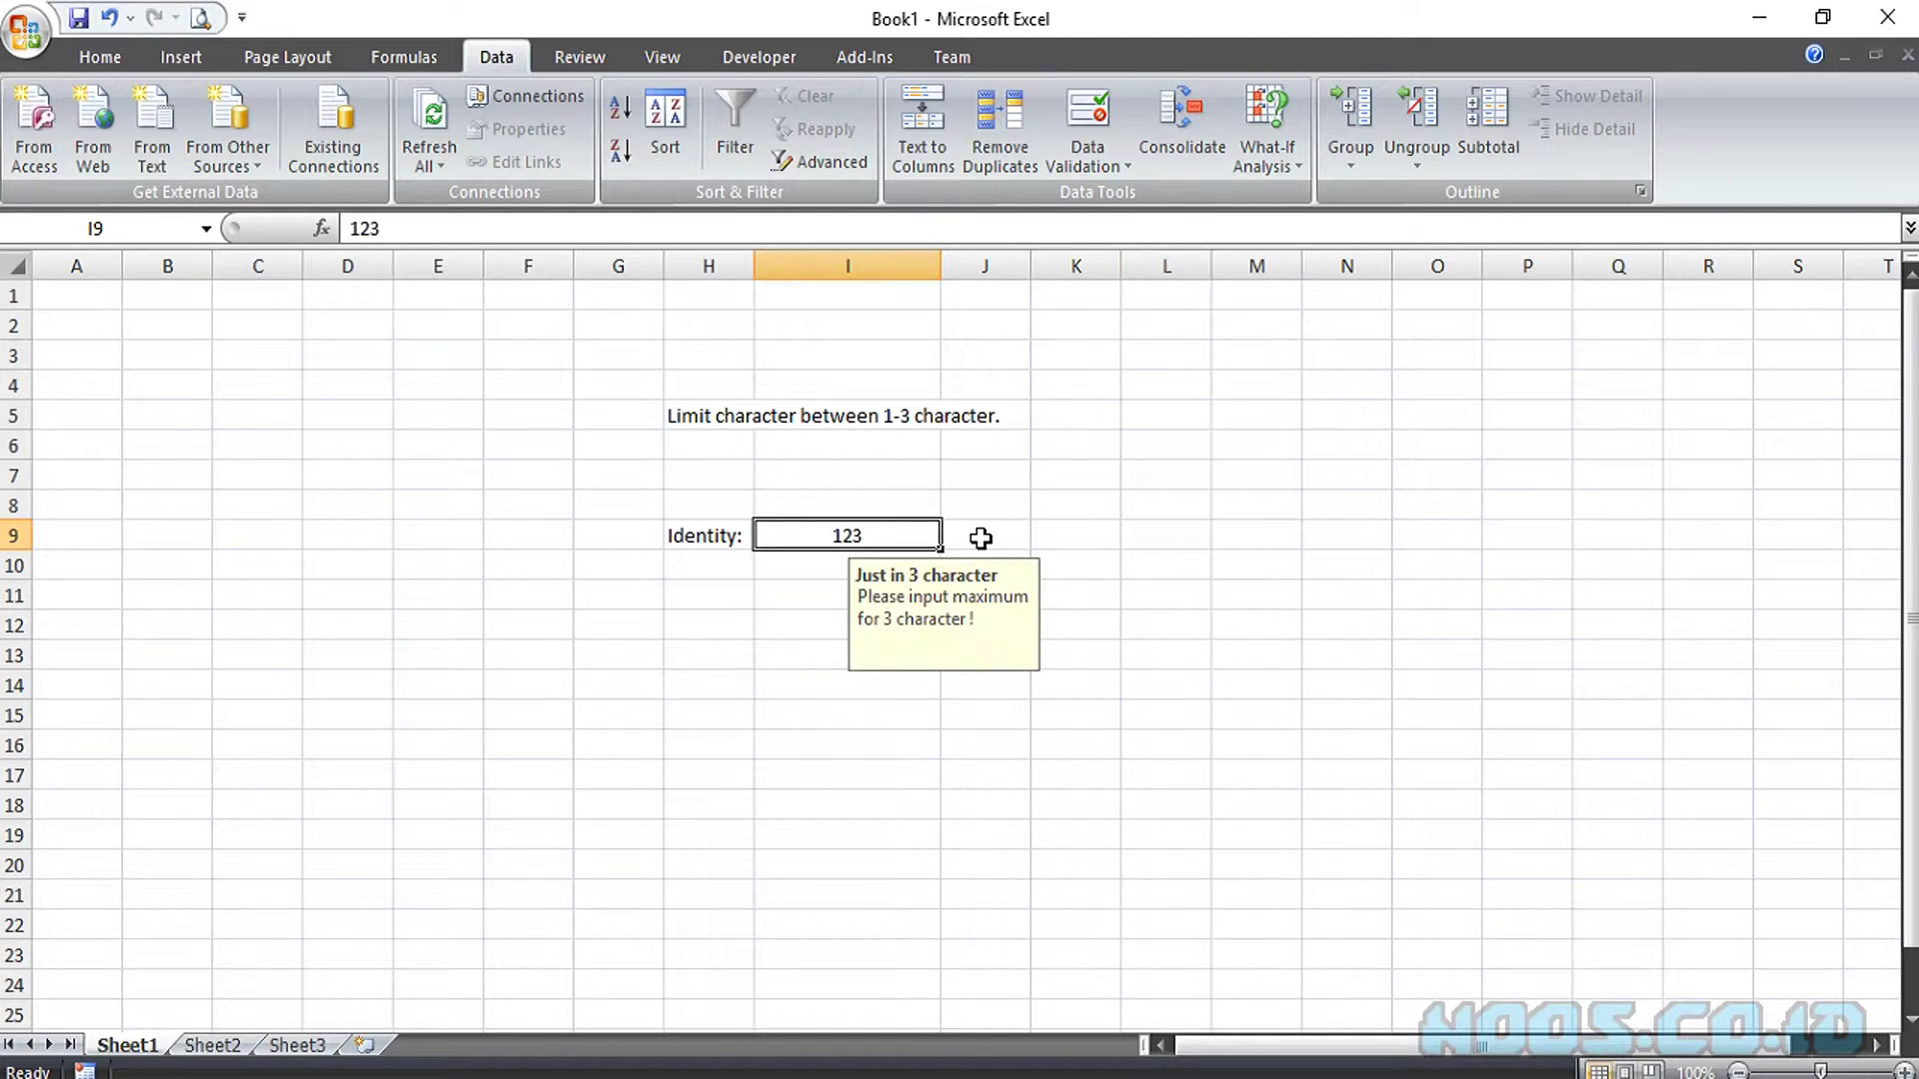
pyautogui.write('1234')
pyautogui.click(1148, 562)
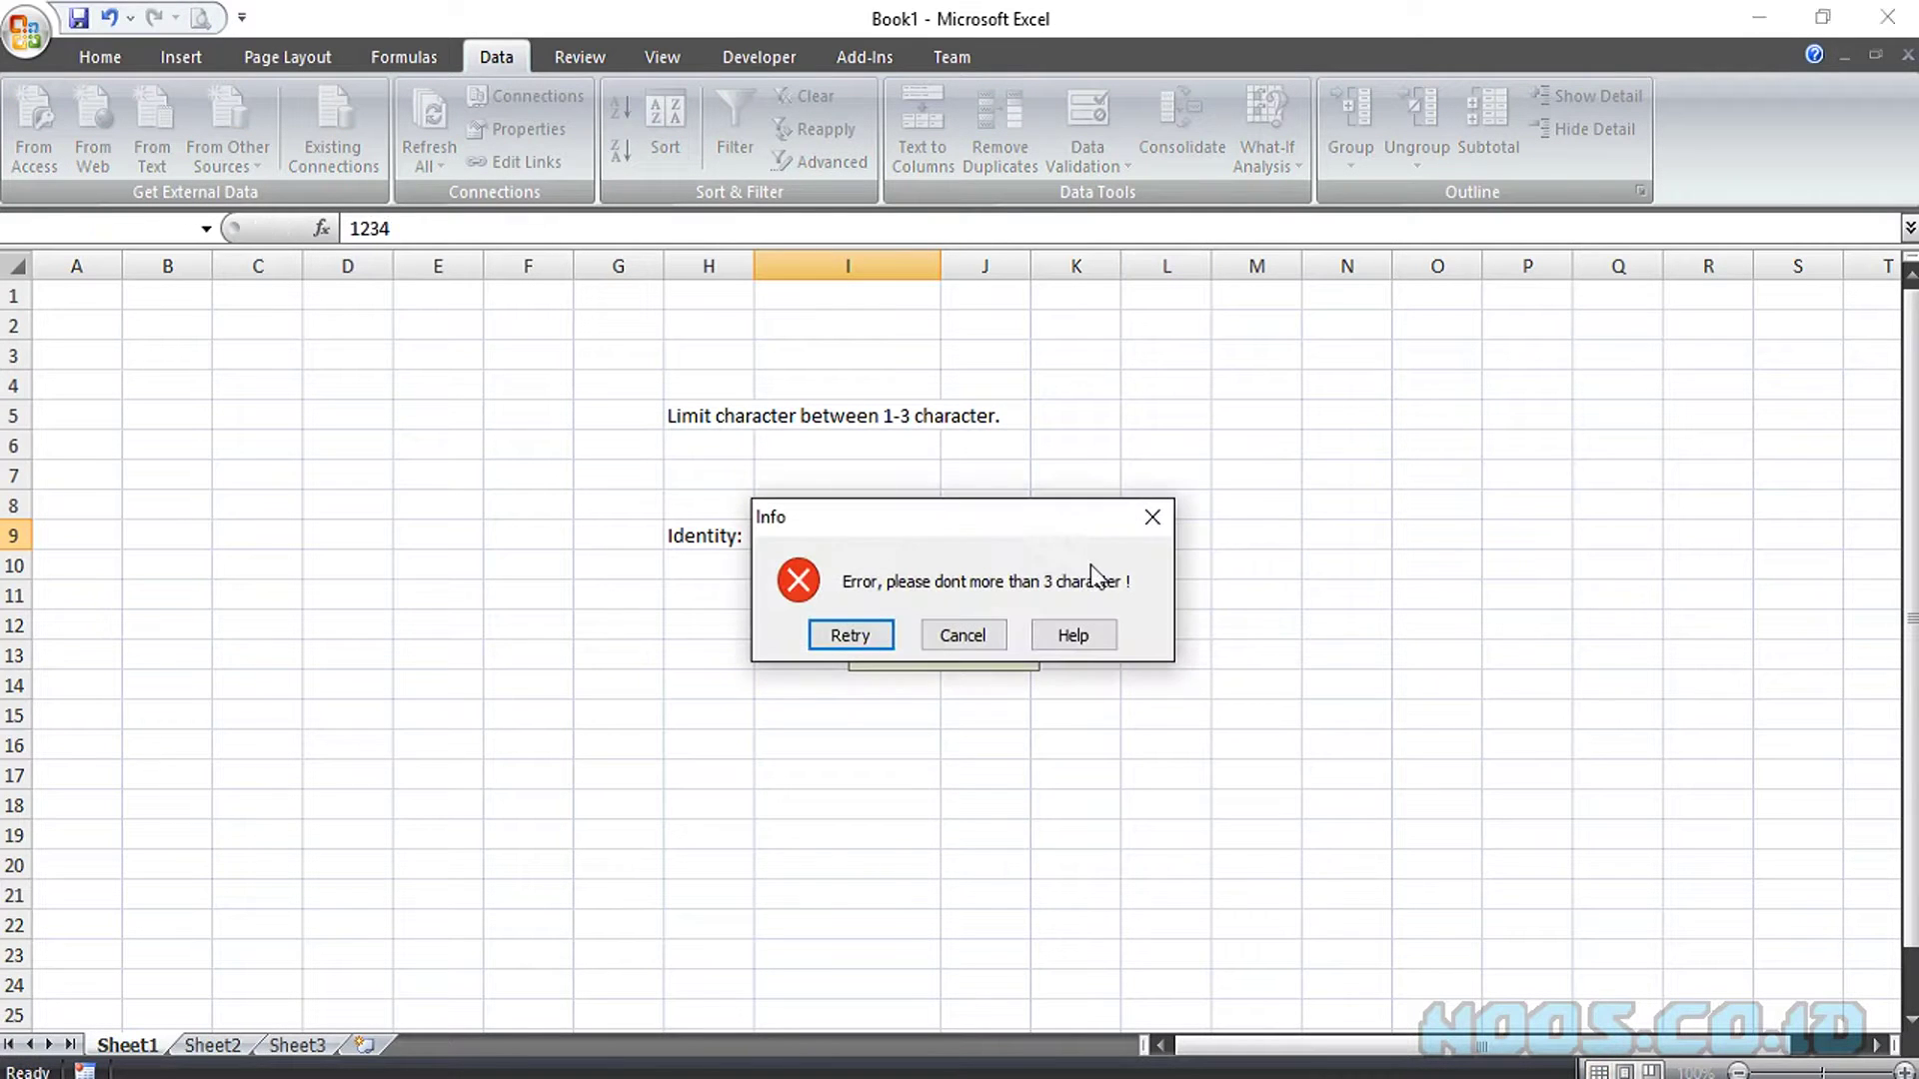
pyautogui.moveTo(1062, 521); pyautogui.dragTo(1344, 411)
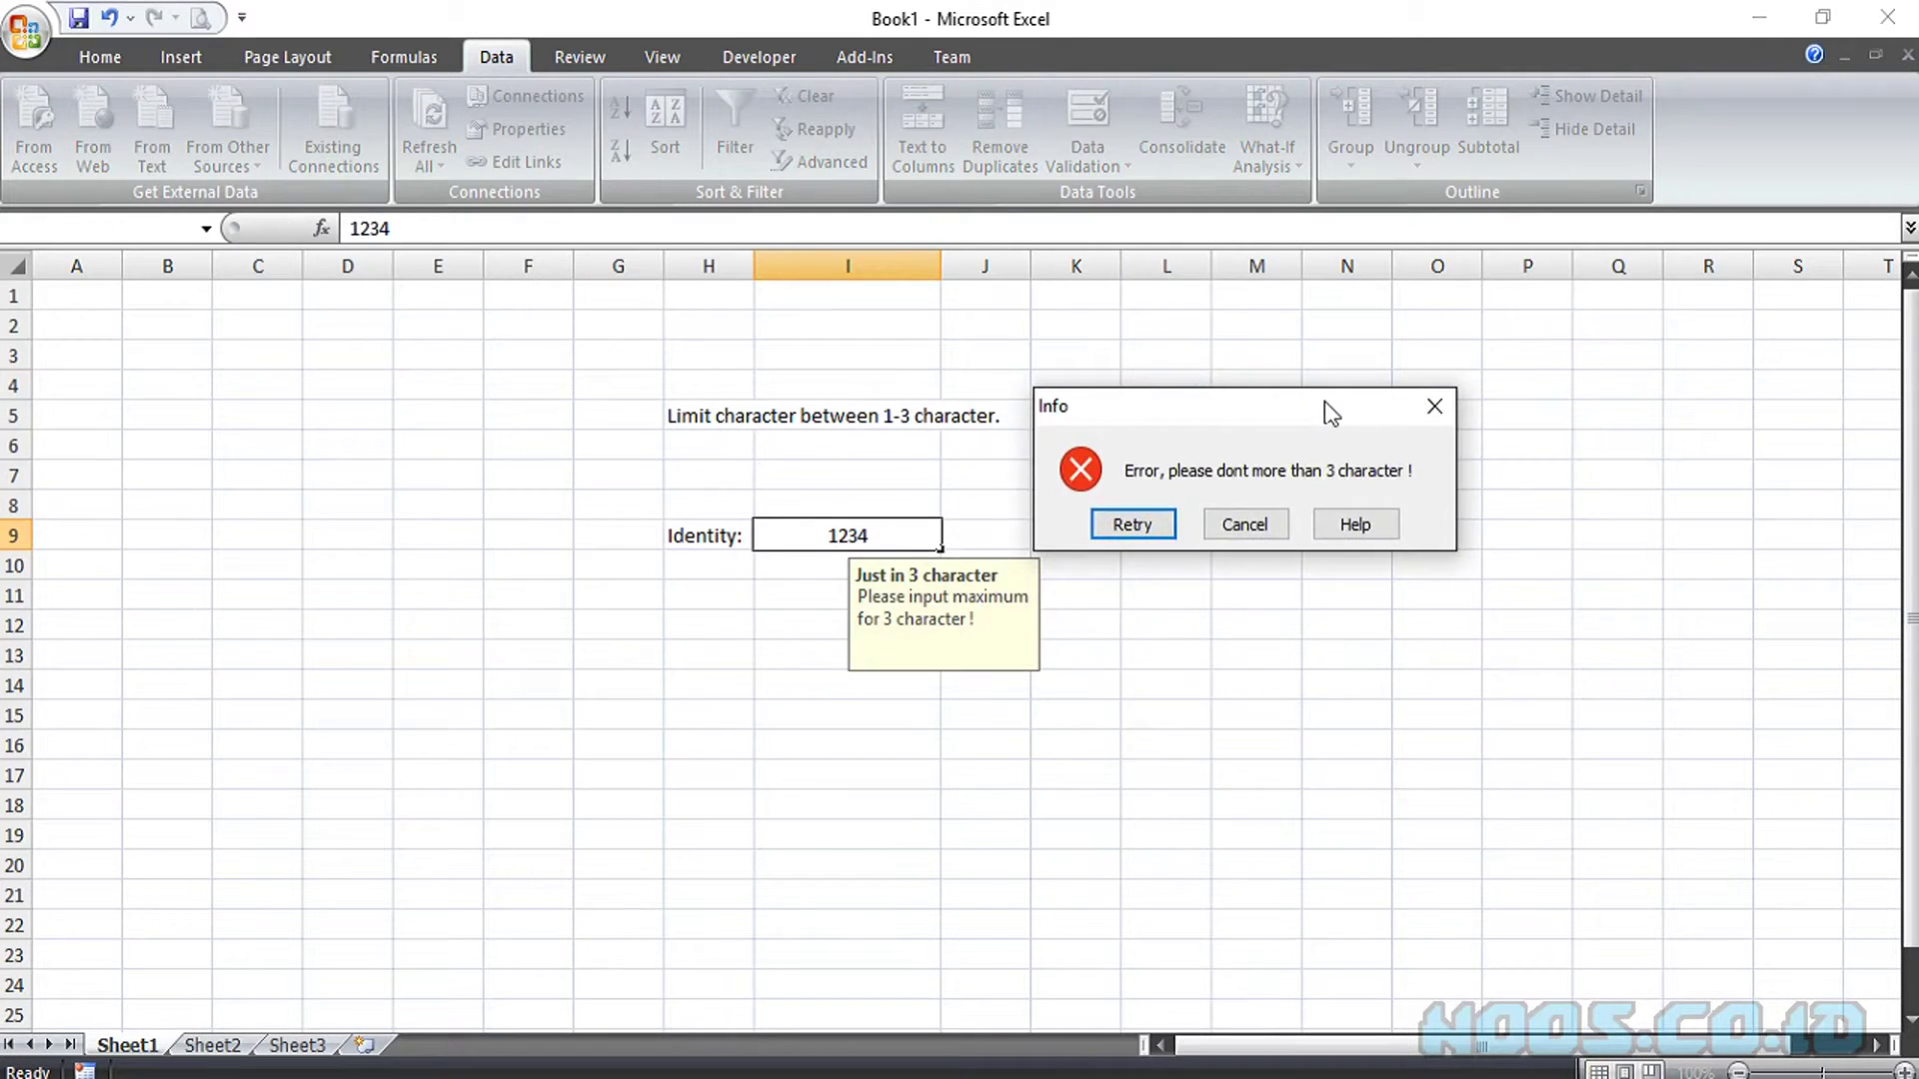
pyautogui.click(1145, 534)
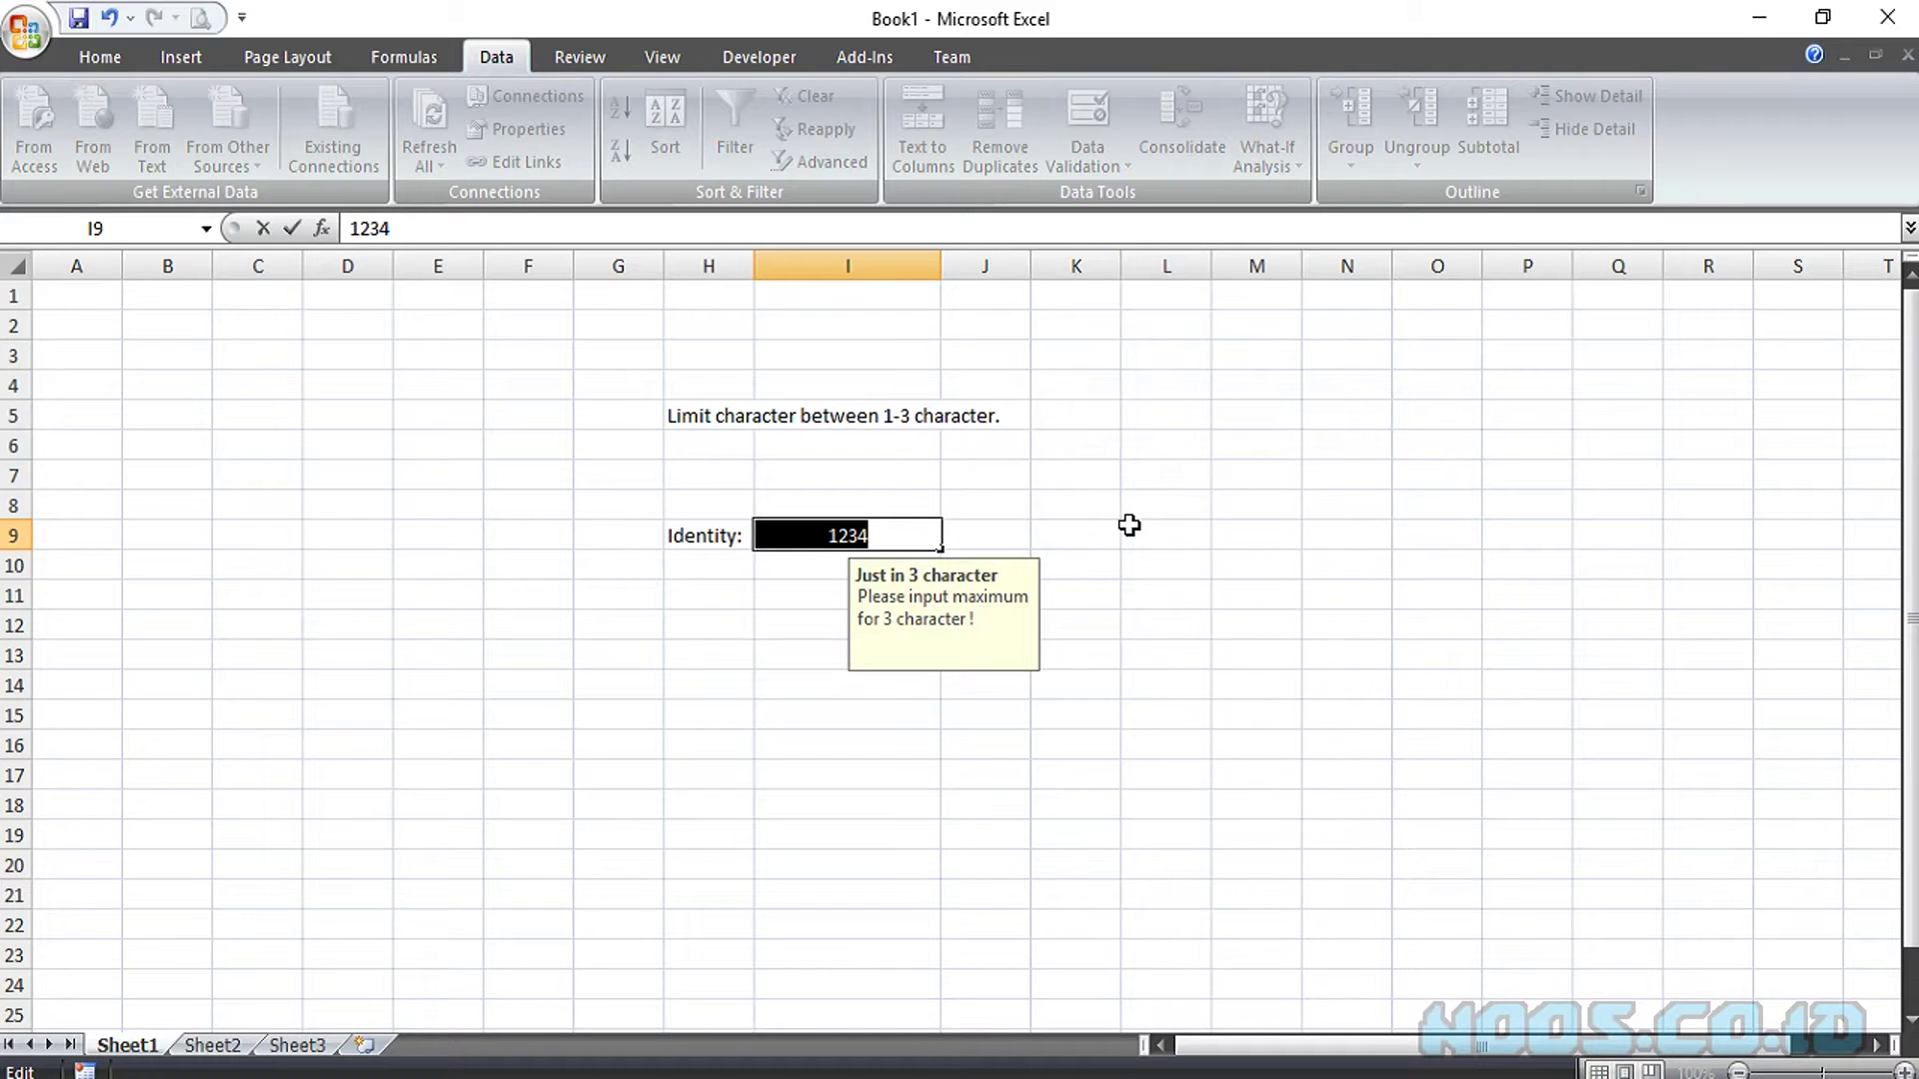
# - Test a blank entry in I9, retry after its rejection, and commit 123
pyautogui.press('BackSpace')
pyautogui.click(1274, 523)
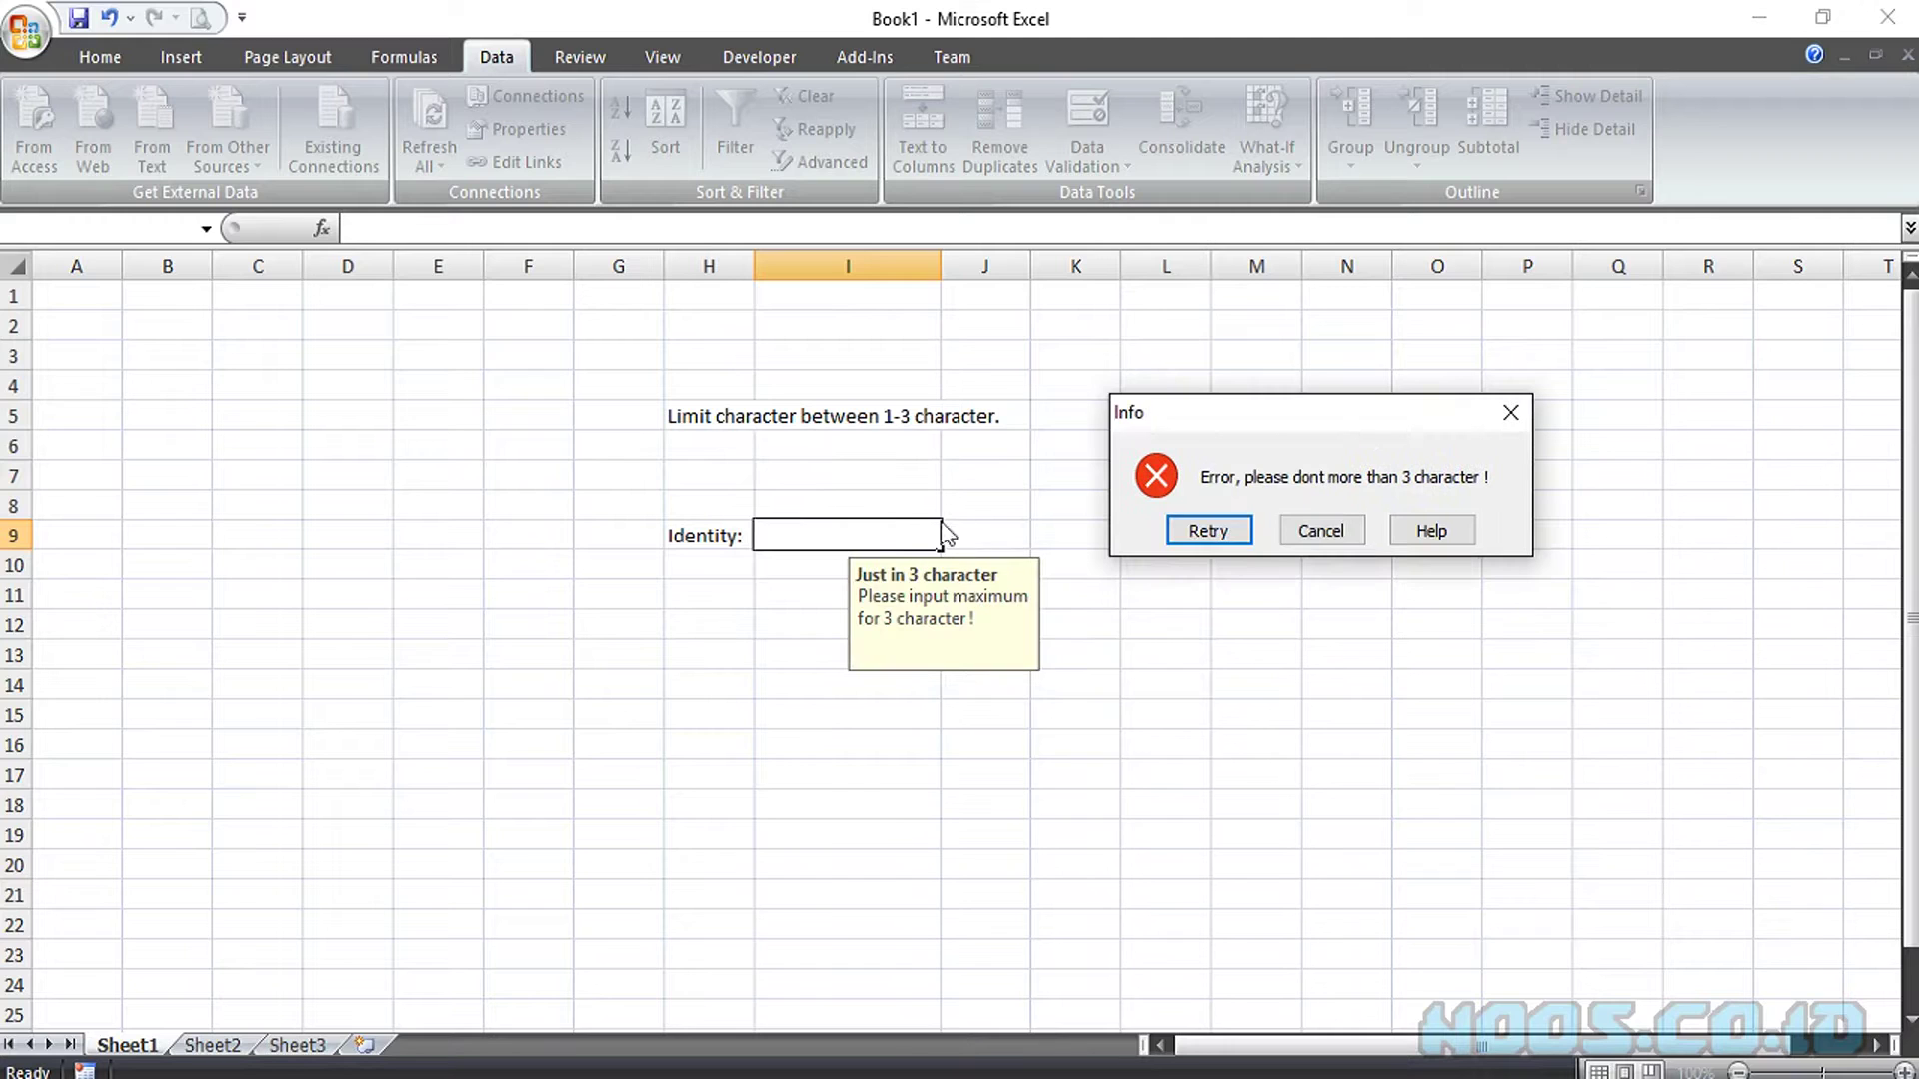
pyautogui.click(1209, 531)
pyautogui.click(887, 526)
pyautogui.write('123')
pyautogui.click(1213, 607)
pyautogui.click(1035, 584)
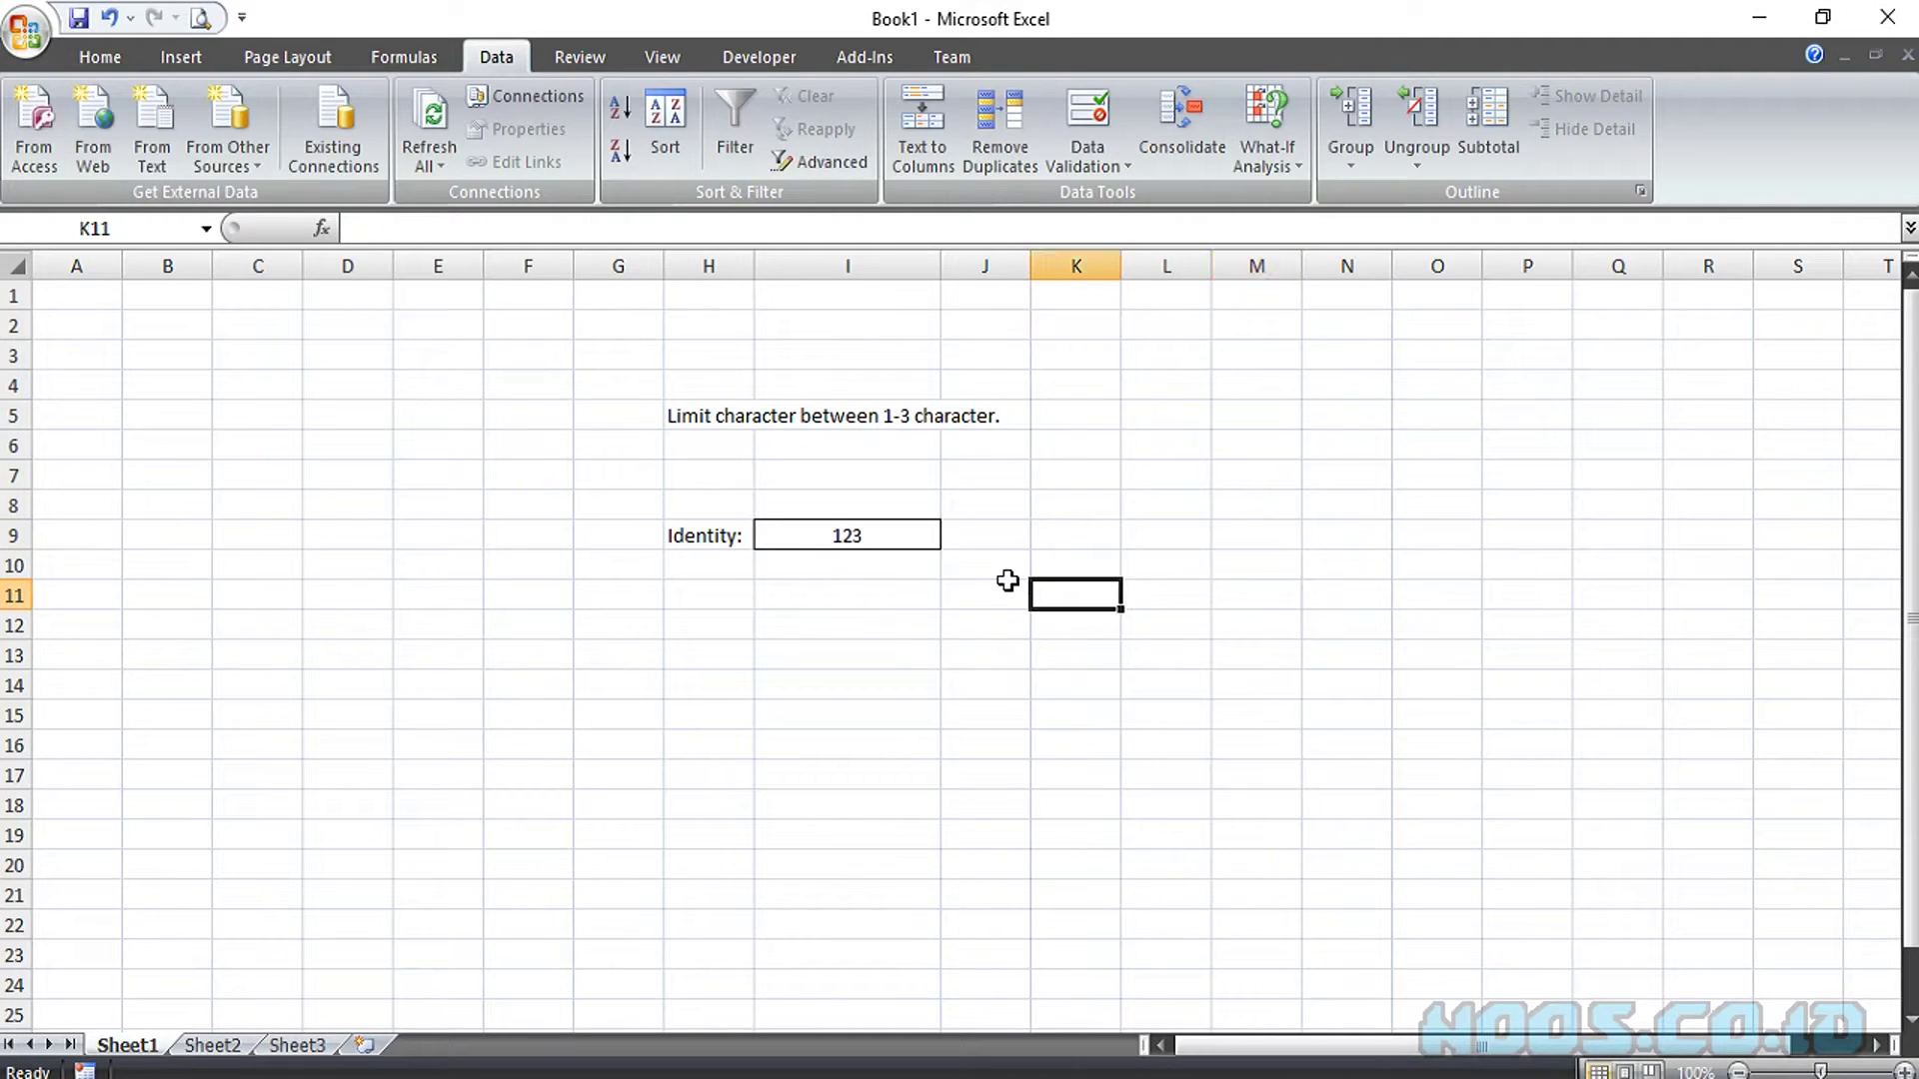
pyautogui.click(899, 535)
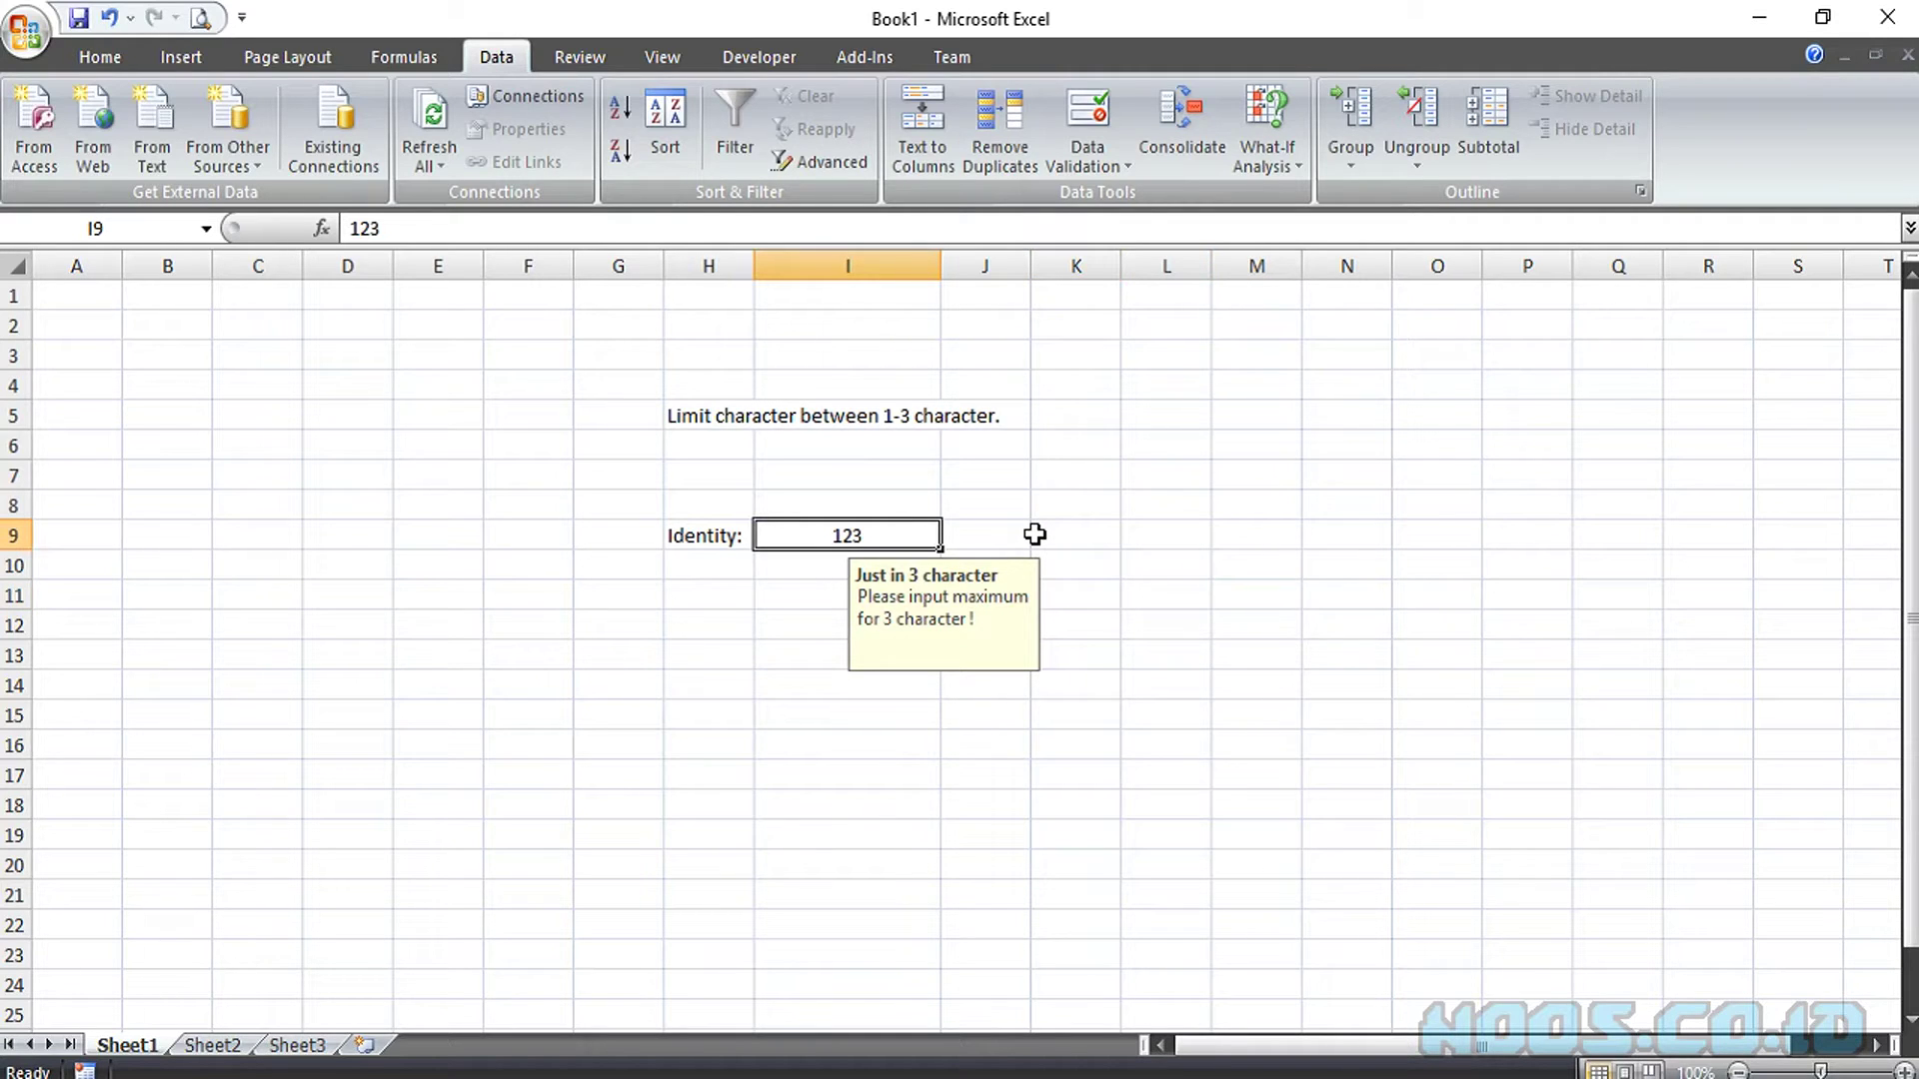